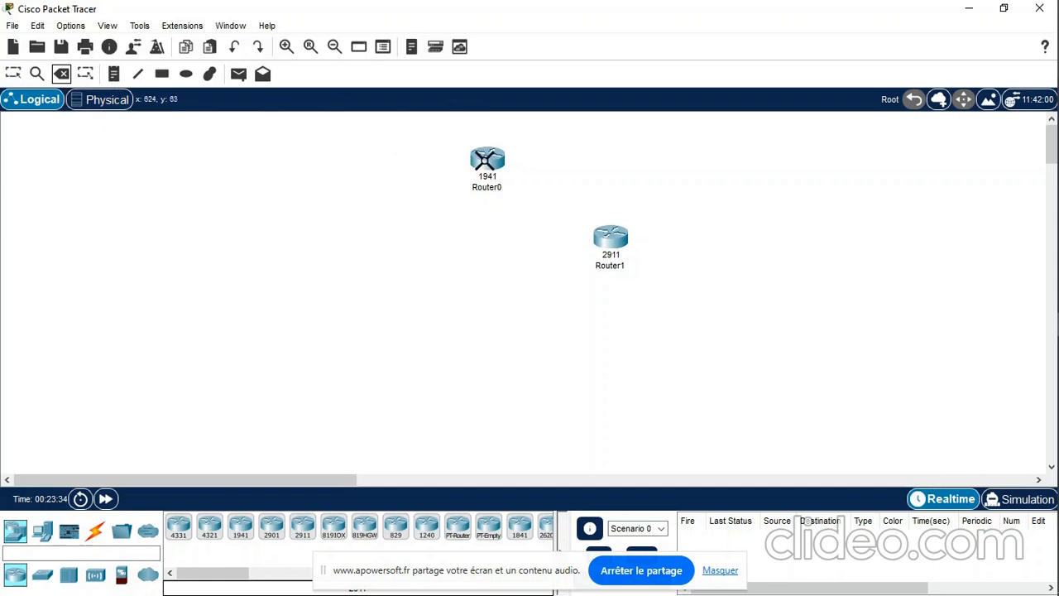
- Delete the 1941 router Router0 and move the 2911 router Router1 into its place at the top of the topology
click(485, 160)
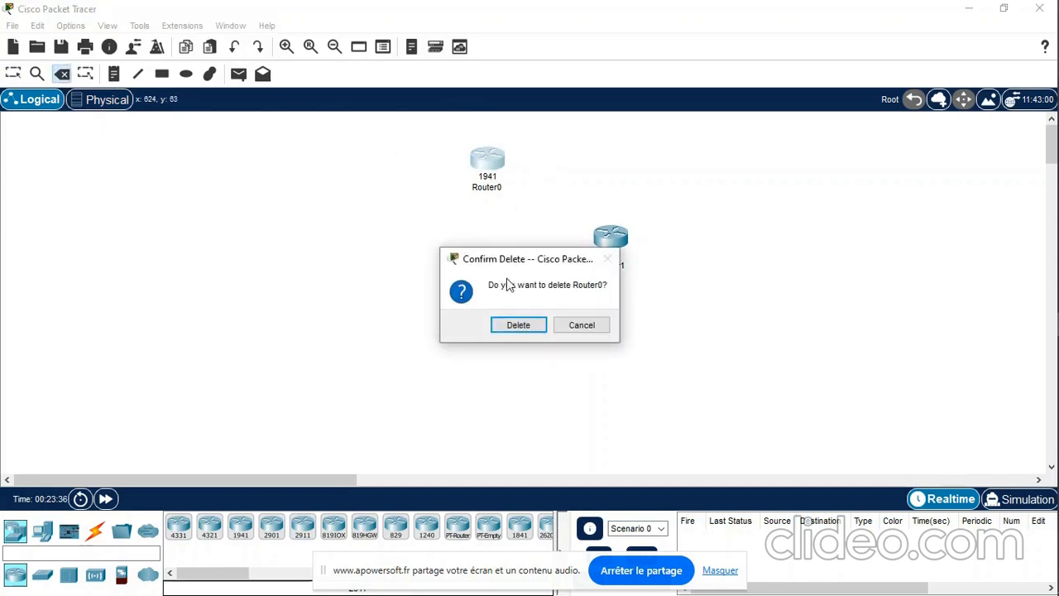
click(518, 325)
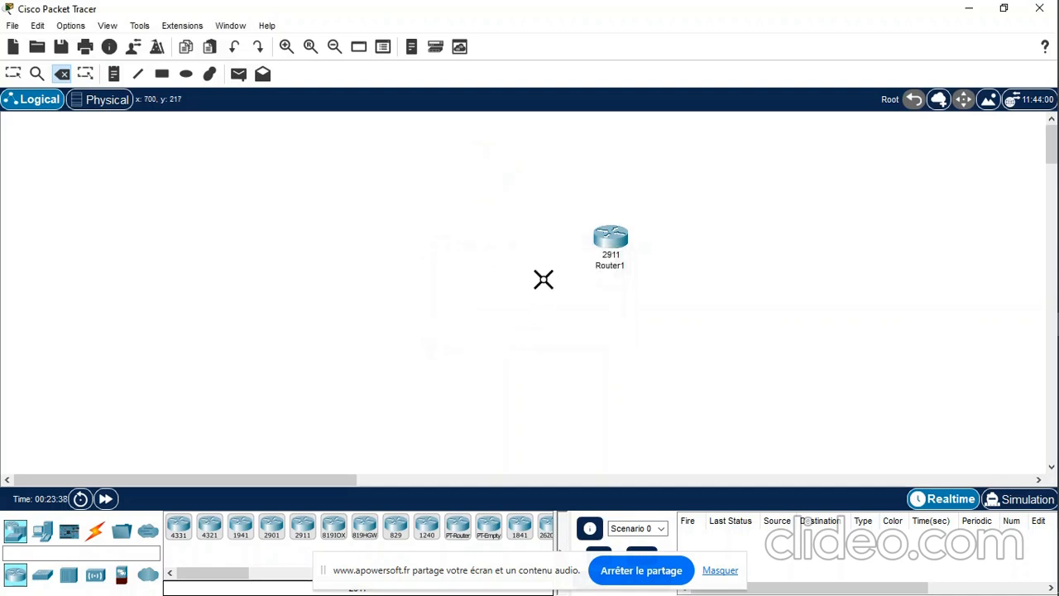
click(13, 76)
drag(610, 237, 480, 156)
click(587, 203)
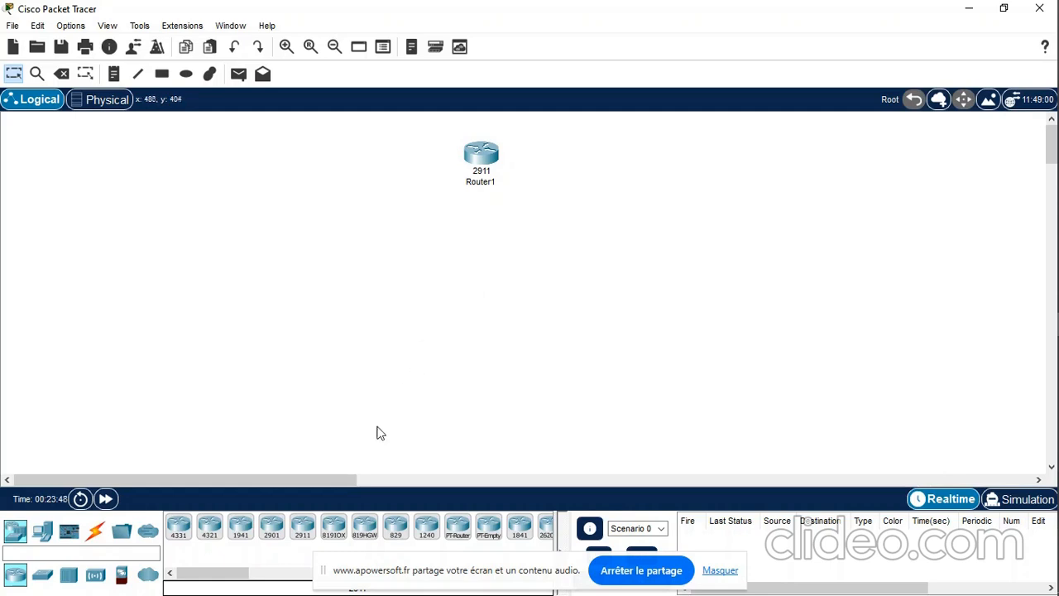
- Add two more 2911 routers below Router1, one on its lower left and one on its lower right
click(302, 527)
click(397, 242)
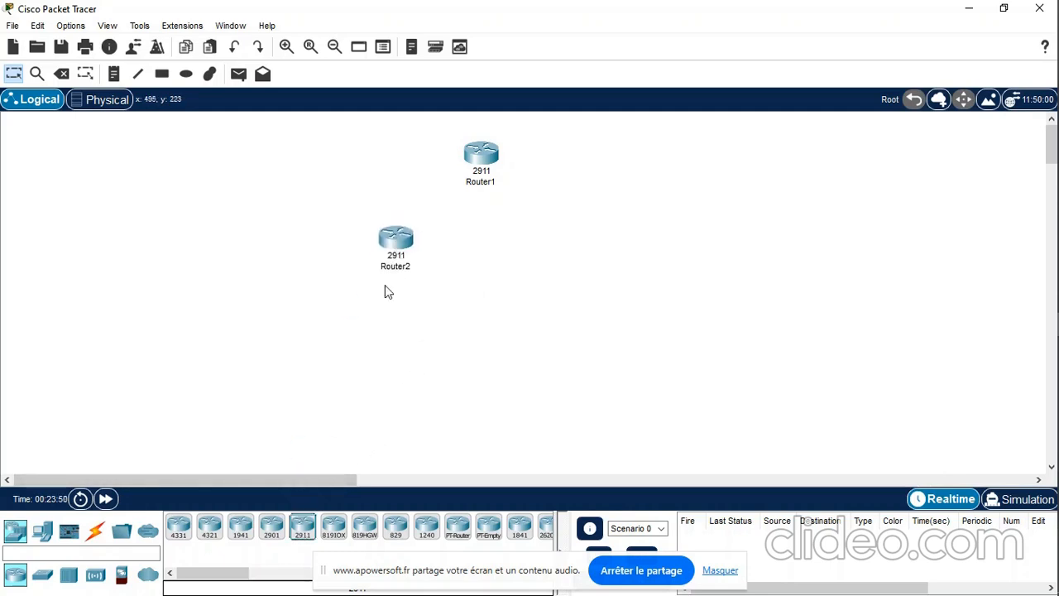
click(302, 527)
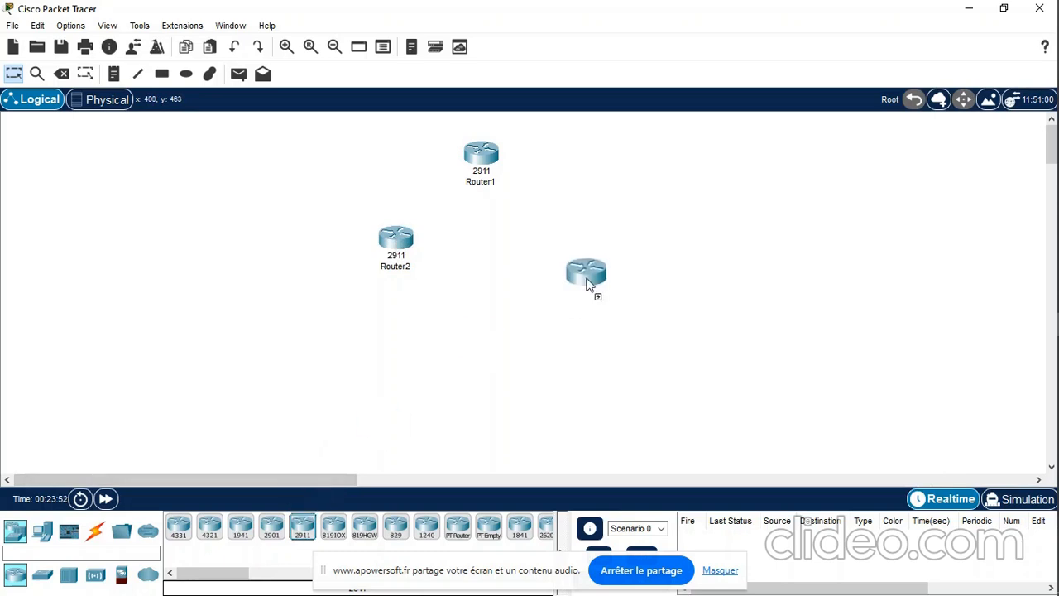
click(548, 265)
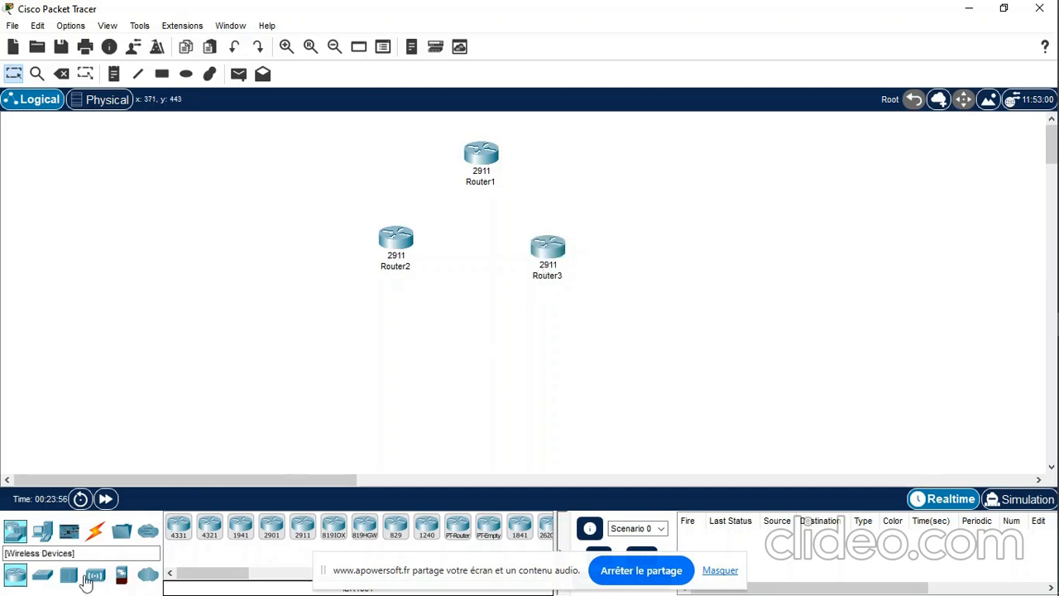
- Add two 2960 switches, one below Router2 and one below Router3
click(42, 576)
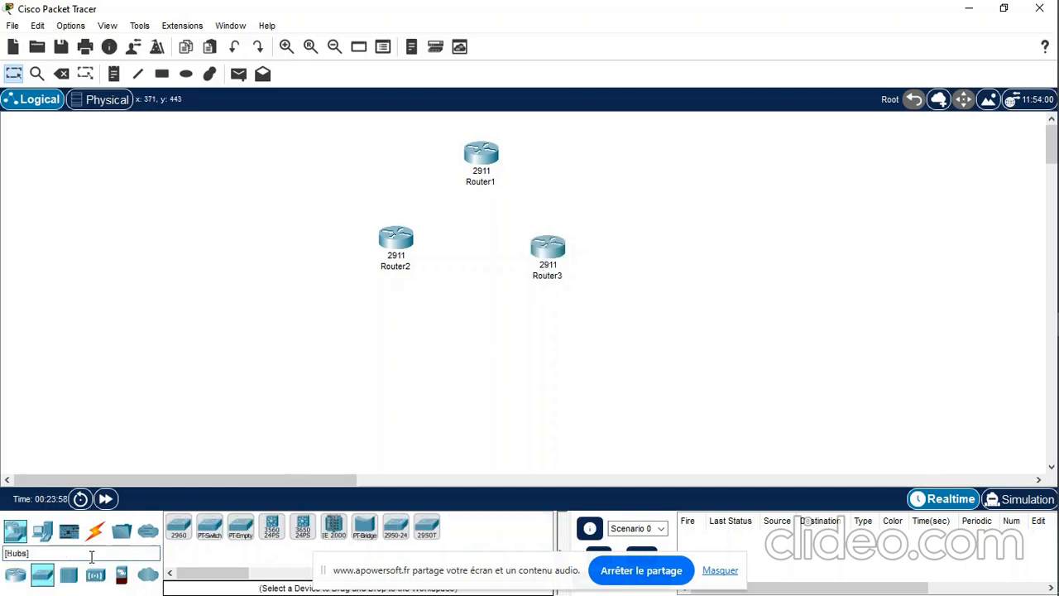
click(178, 527)
click(382, 343)
click(178, 527)
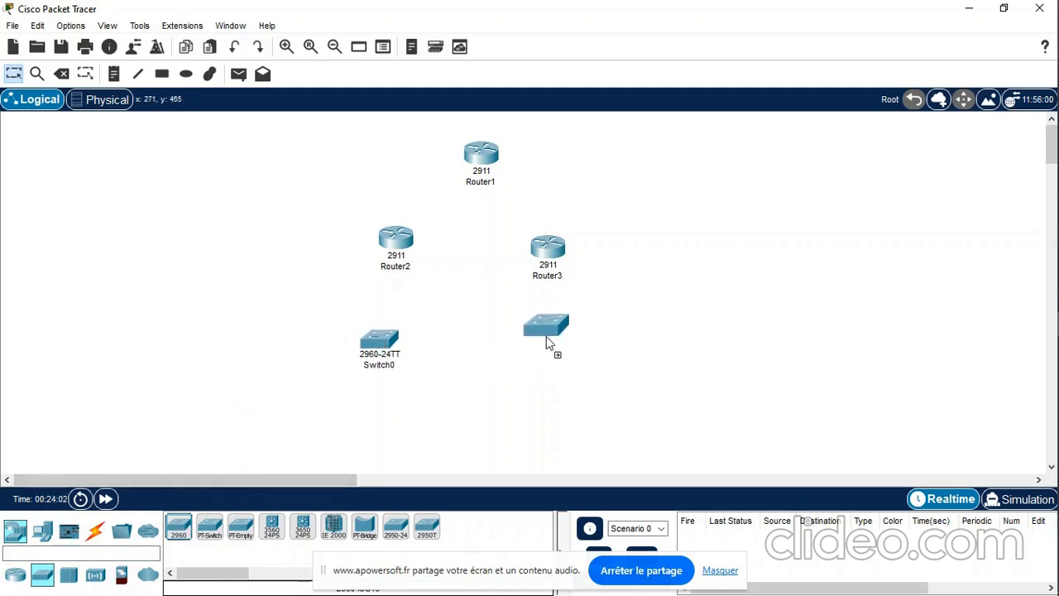
click(546, 350)
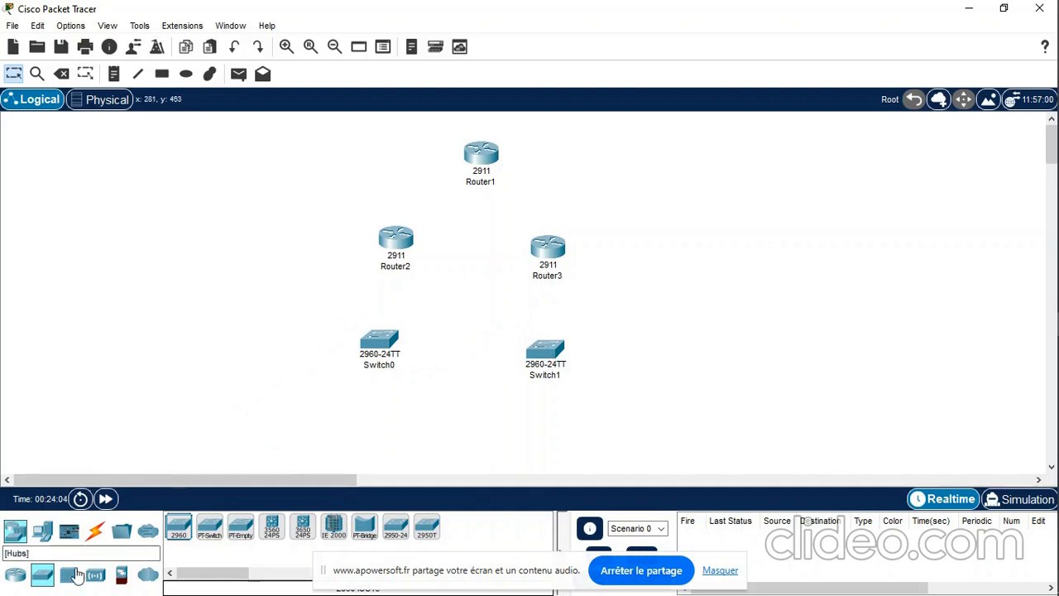
- Add a PC below each of the two switches and place a server to the left of Switch0
click(15, 577)
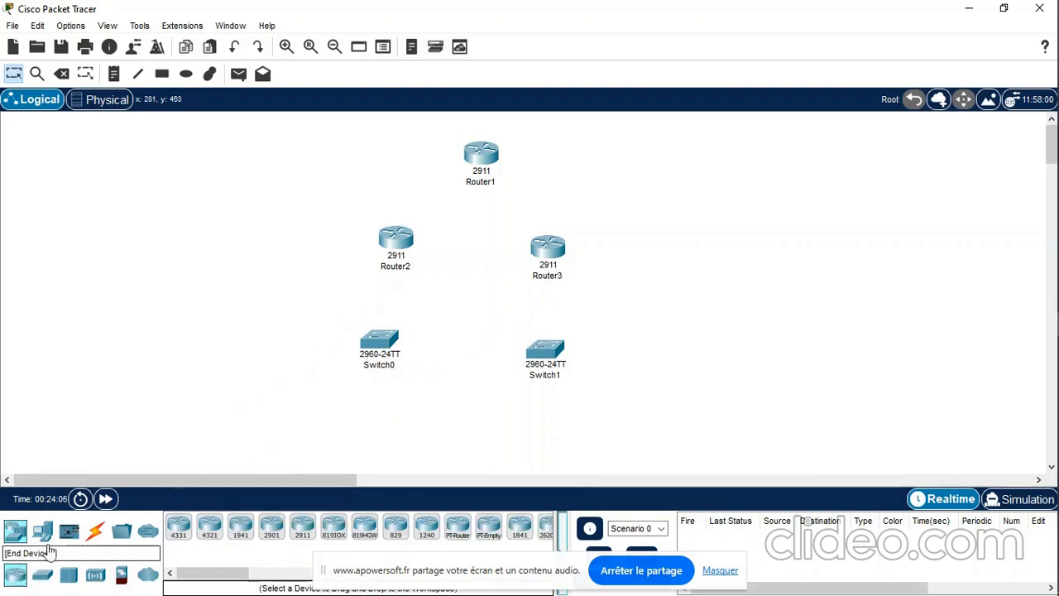
click(43, 538)
click(178, 527)
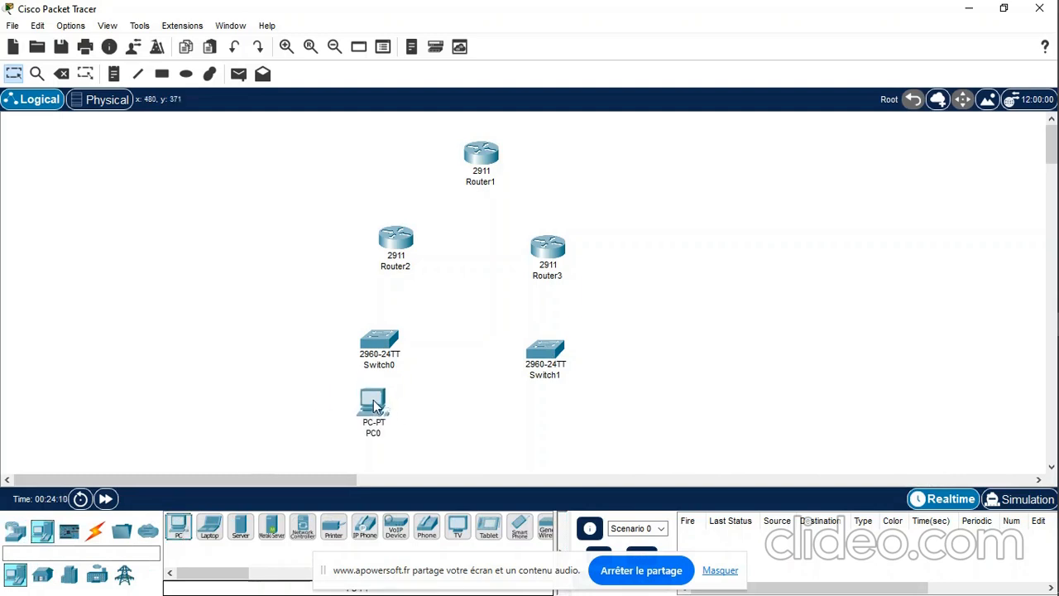
click(178, 527)
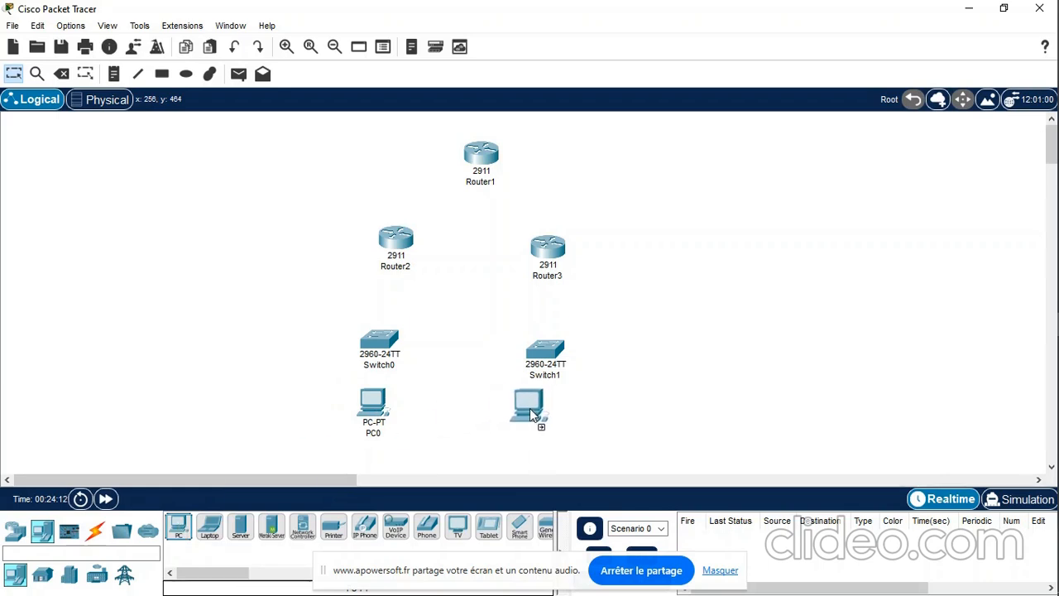
click(541, 408)
click(241, 527)
click(253, 317)
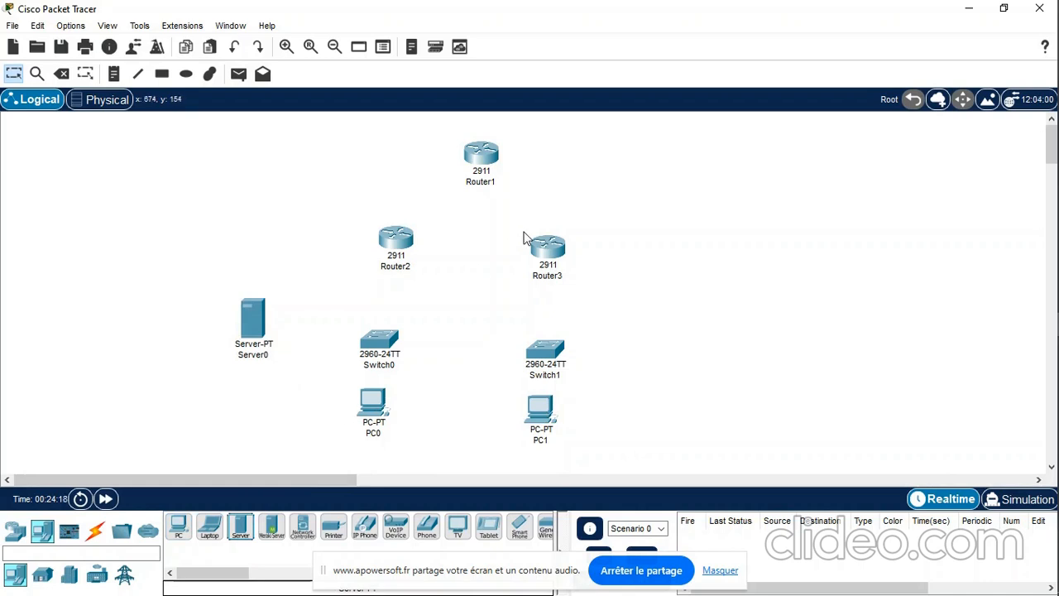
- With Router1 powered off, install HWIC-2T serial modules in its first two slots, leaving the third slot empty, and power it back on
click(486, 155)
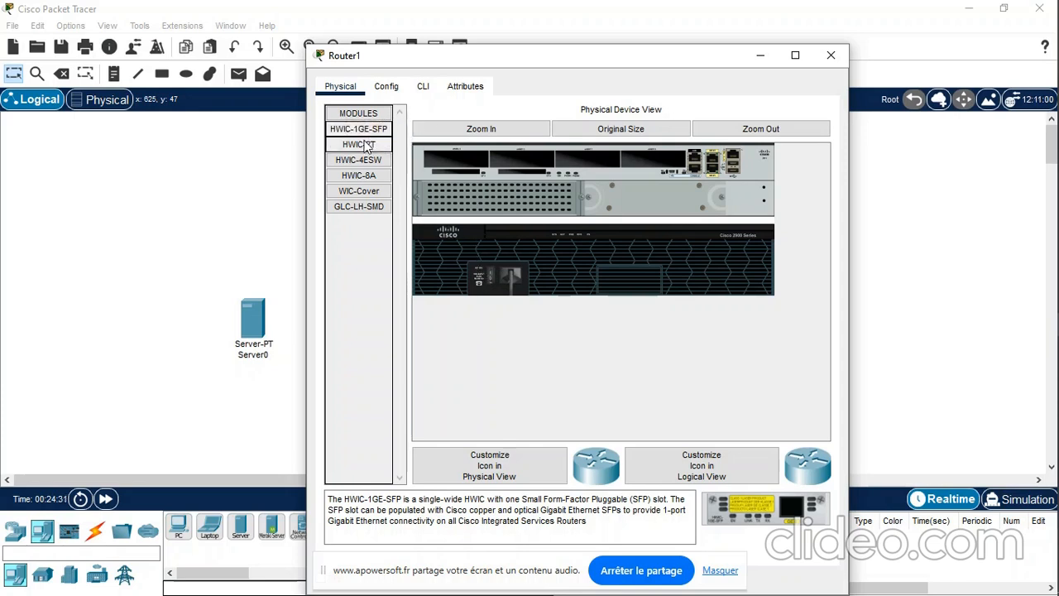
drag(463, 161, 458, 157)
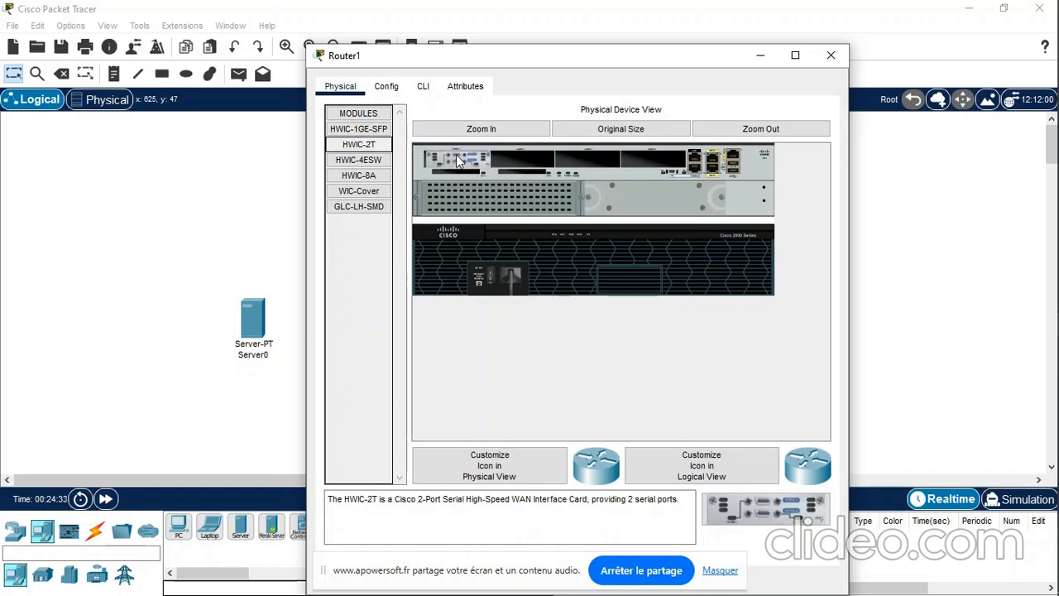
drag(365, 147, 532, 163)
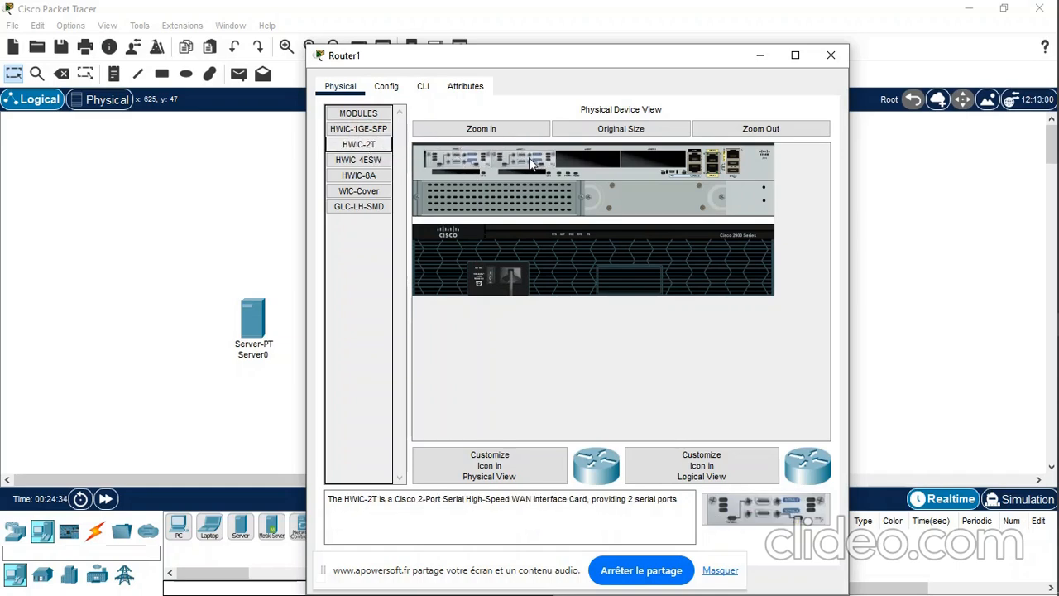
drag(364, 146, 580, 159)
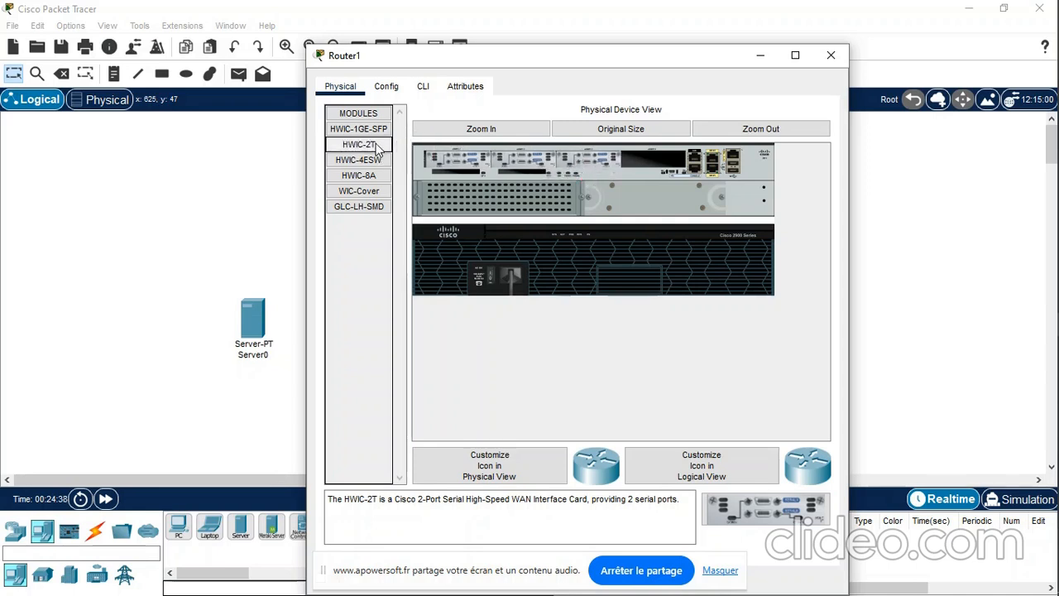
drag(600, 163, 355, 157)
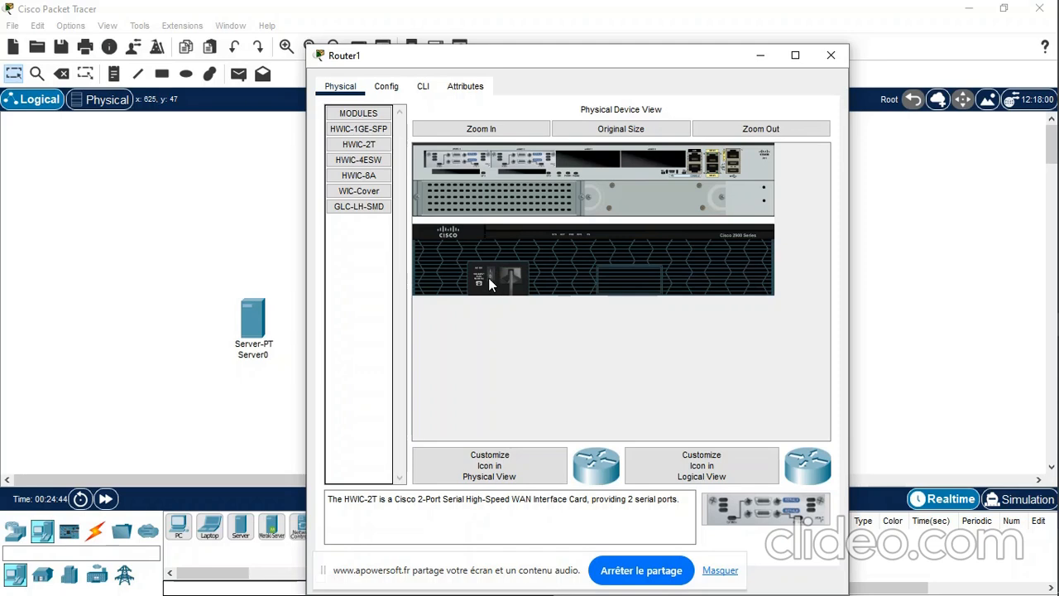
click(759, 56)
- With Router2 powered off, install HWIC-2T serial modules in its first two slots and power it back on
click(393, 241)
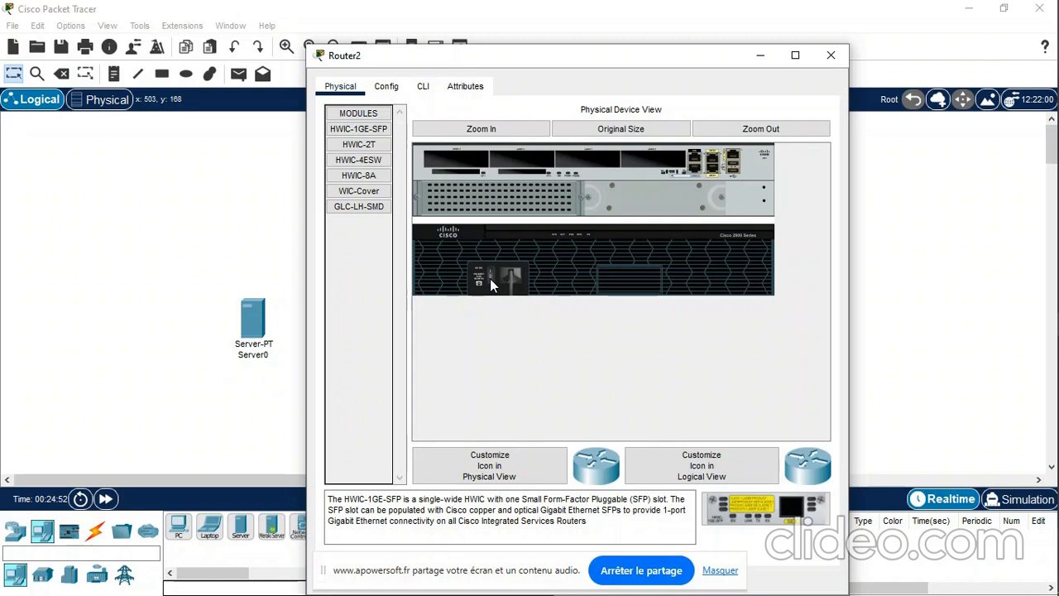
drag(359, 144, 435, 159)
drag(359, 144, 517, 155)
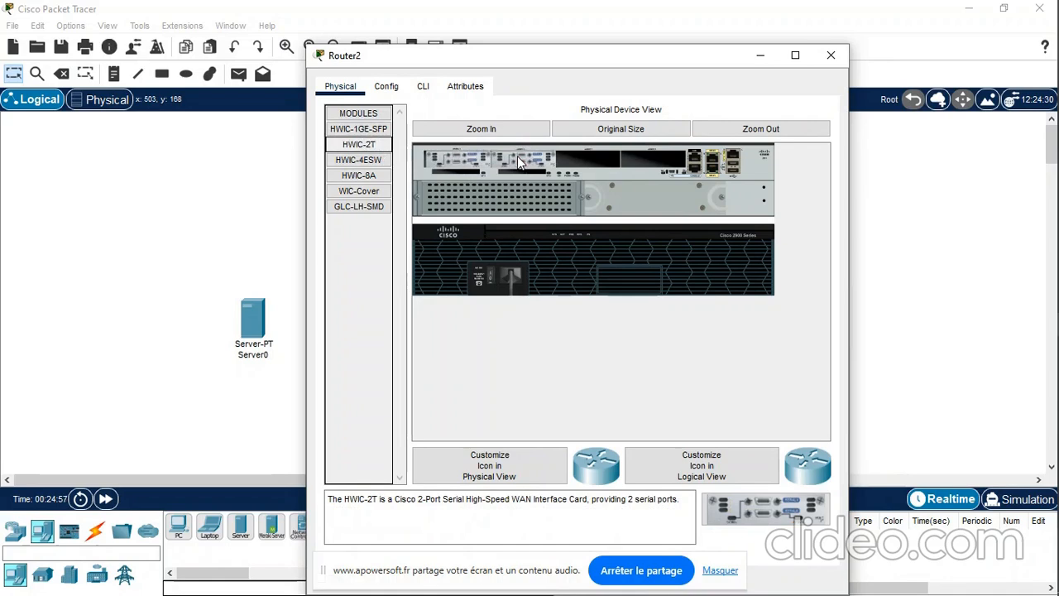
click(493, 275)
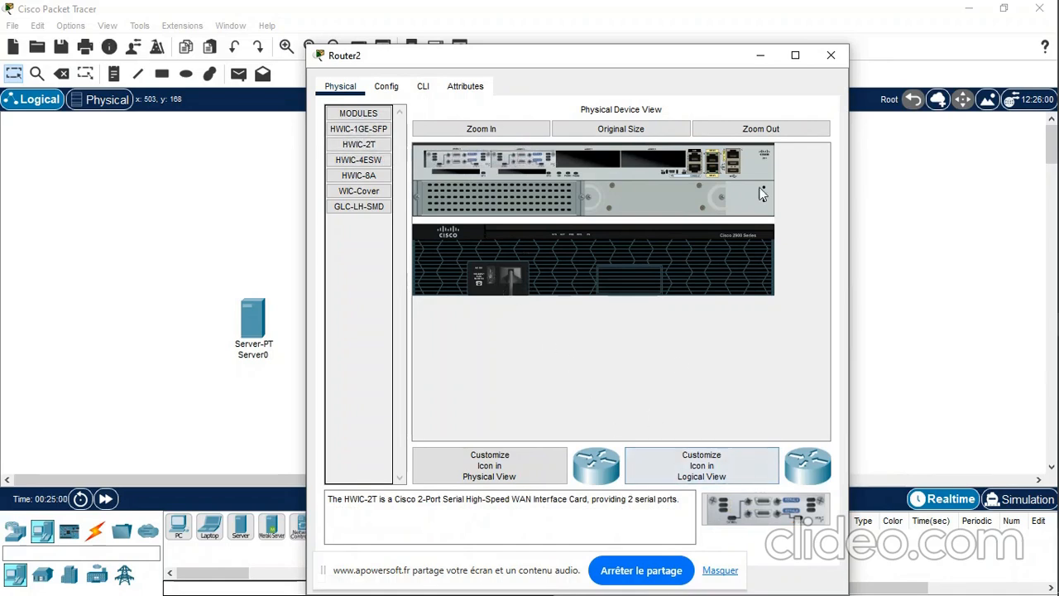
click(830, 55)
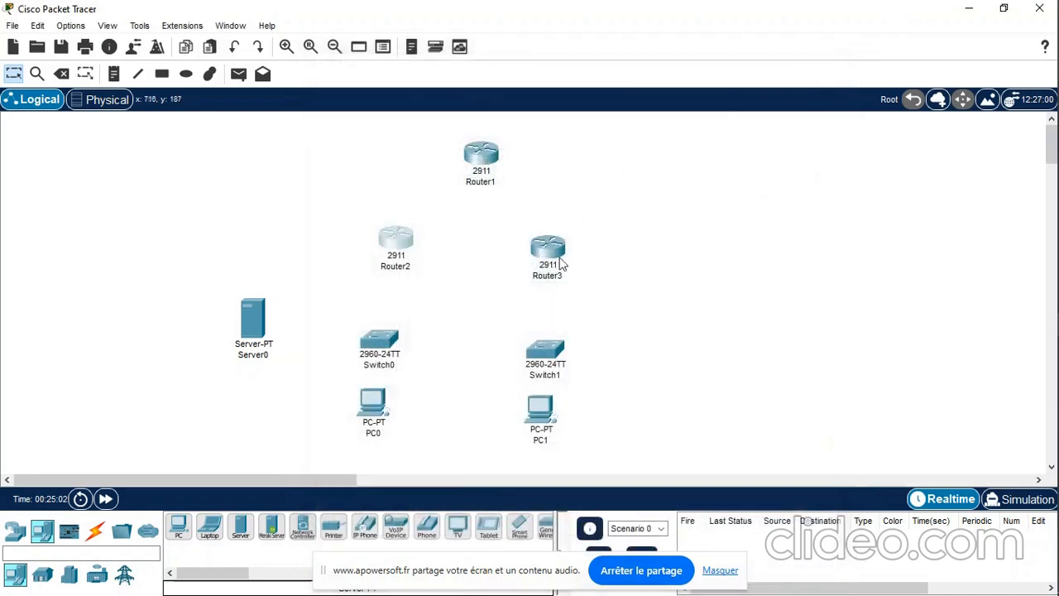
- With Router3 powered off, install HWIC-2T modules in its first two slots, power it on, and shift it up level with Router2
click(554, 250)
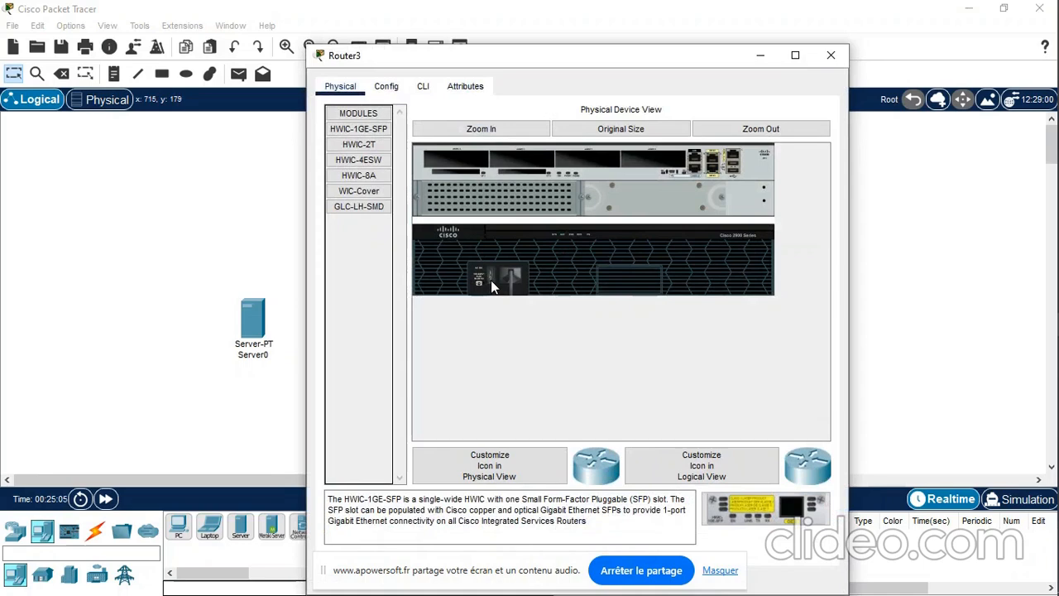
drag(359, 145, 445, 174)
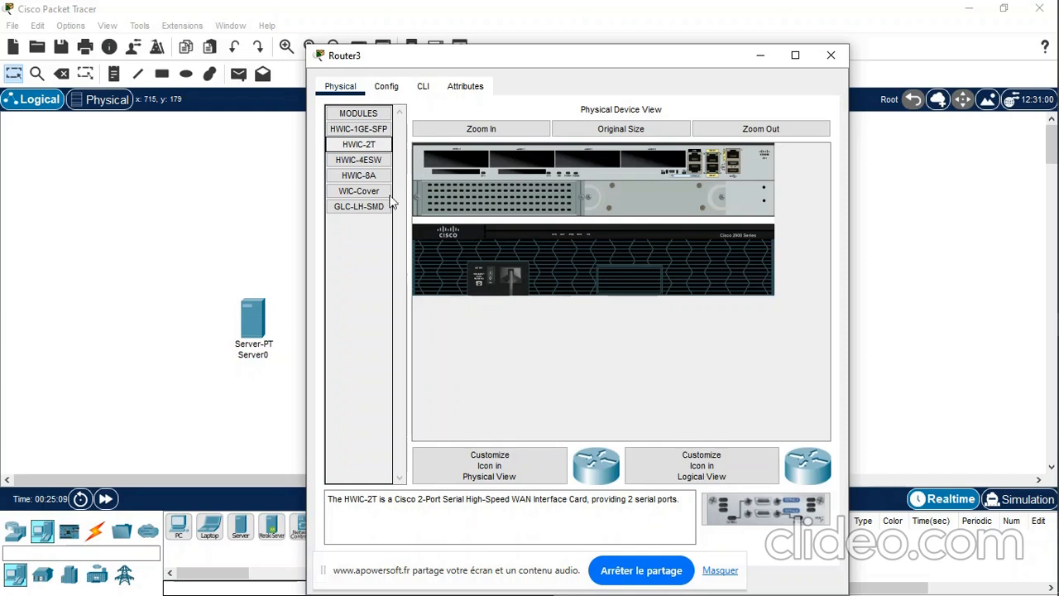
drag(359, 145, 505, 152)
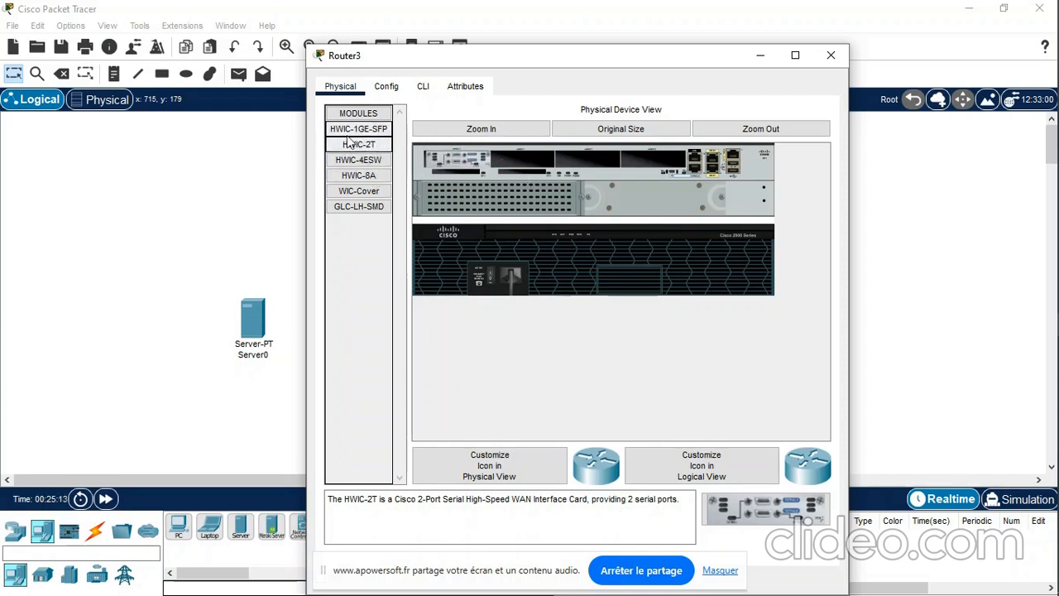
drag(359, 145, 519, 161)
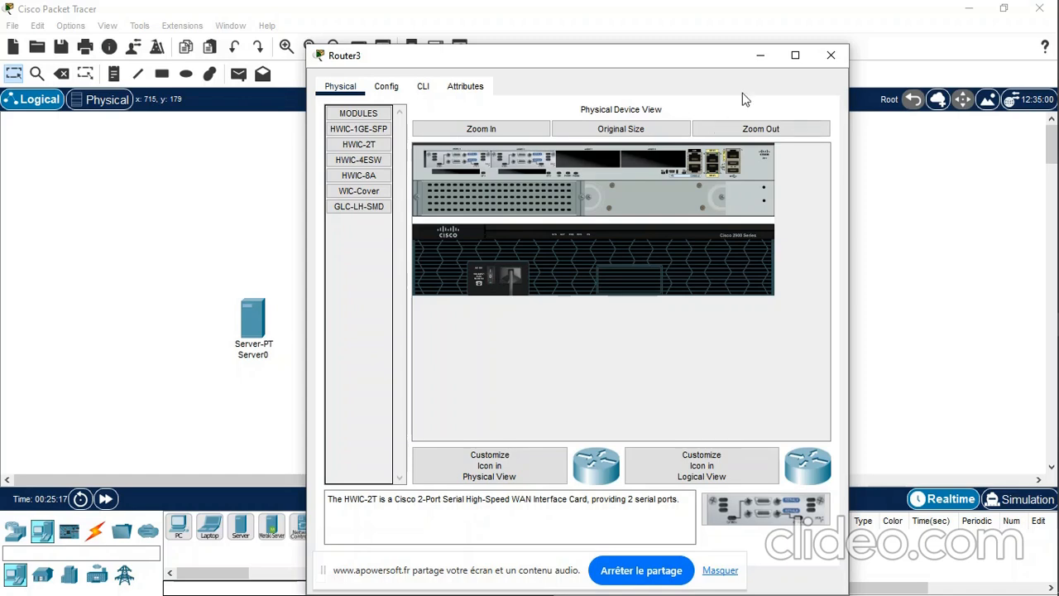
click(831, 56)
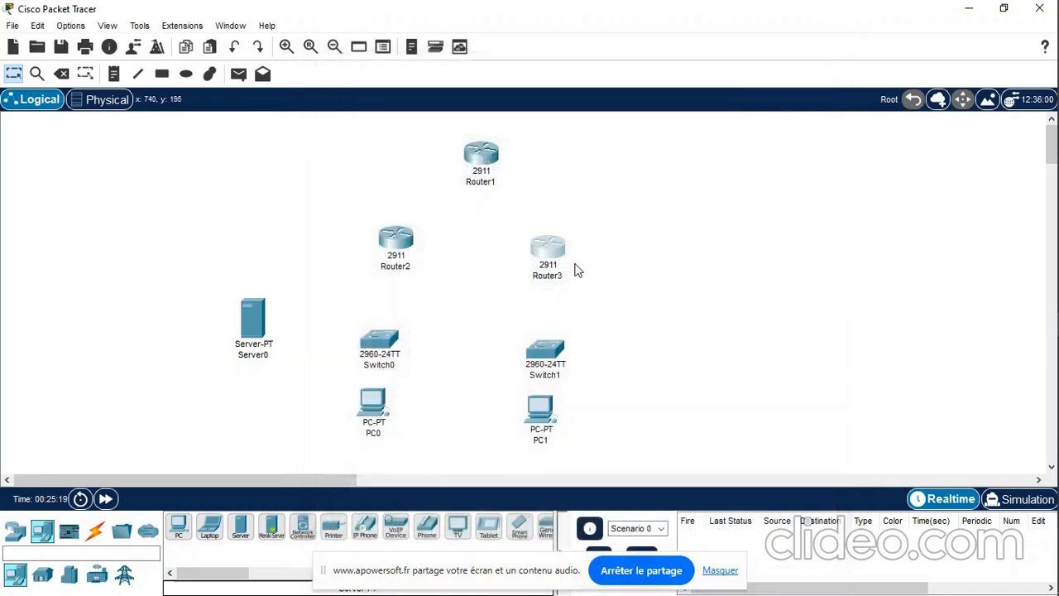
drag(553, 245, 555, 239)
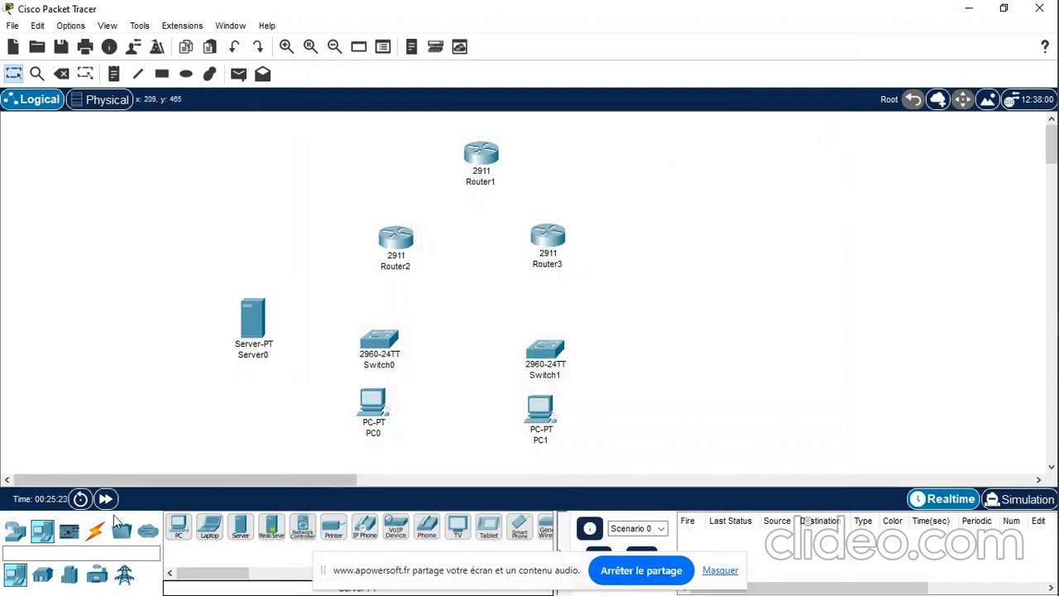
click(94, 527)
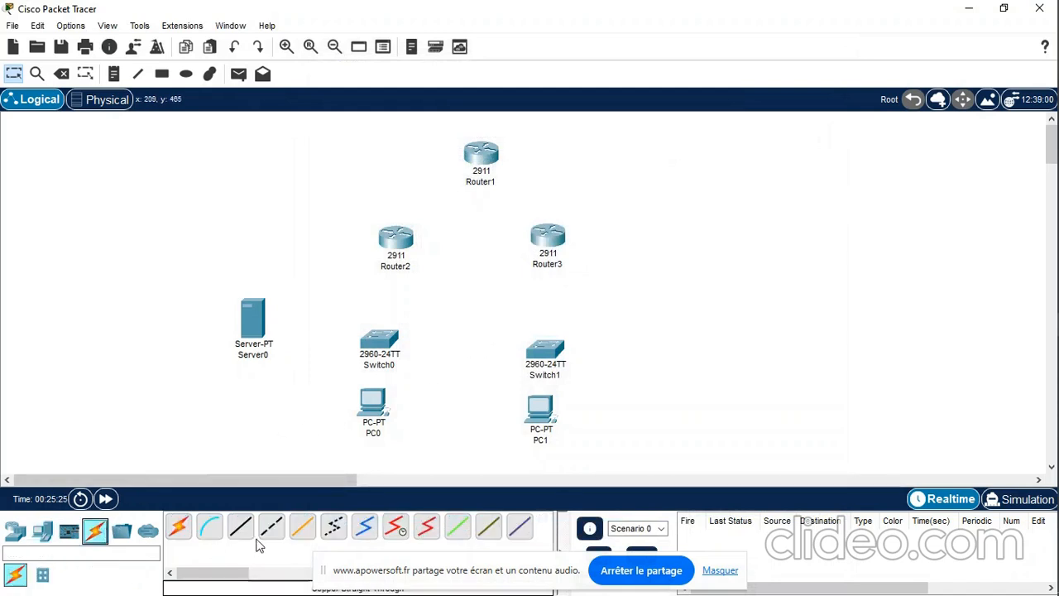
click(395, 527)
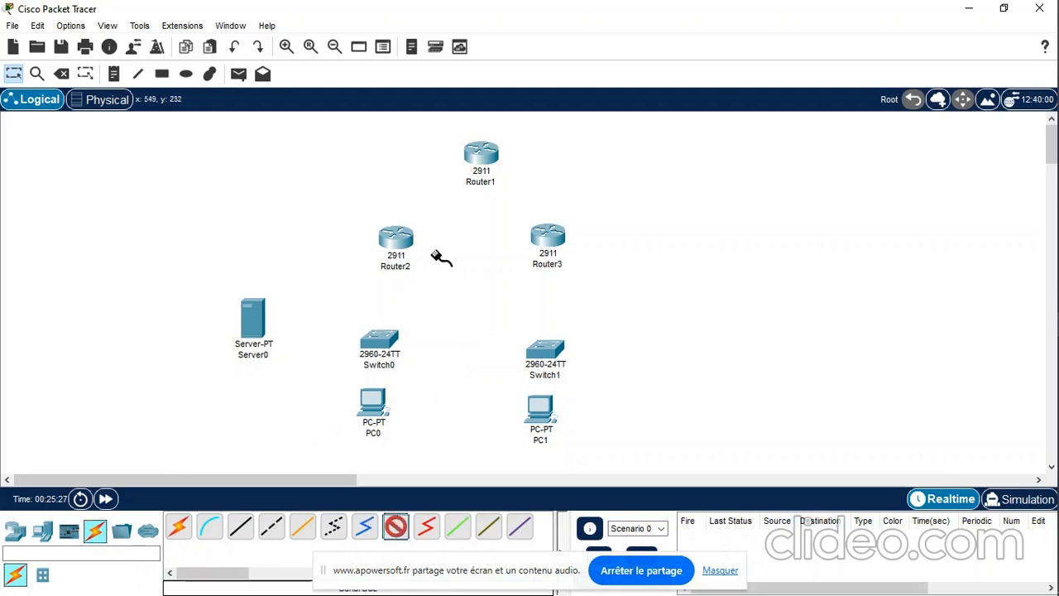
click(482, 157)
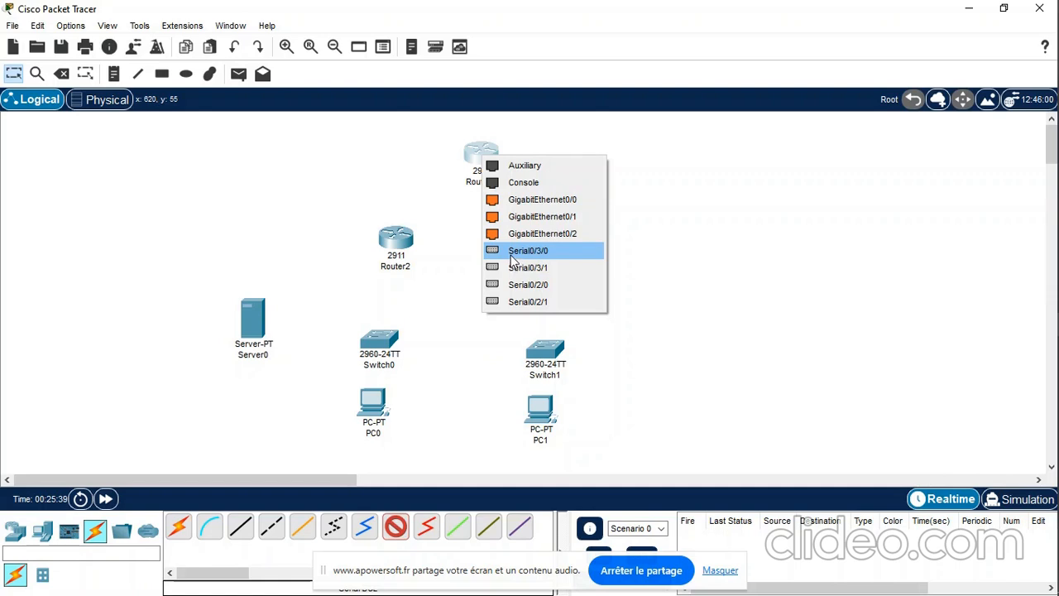
click(447, 274)
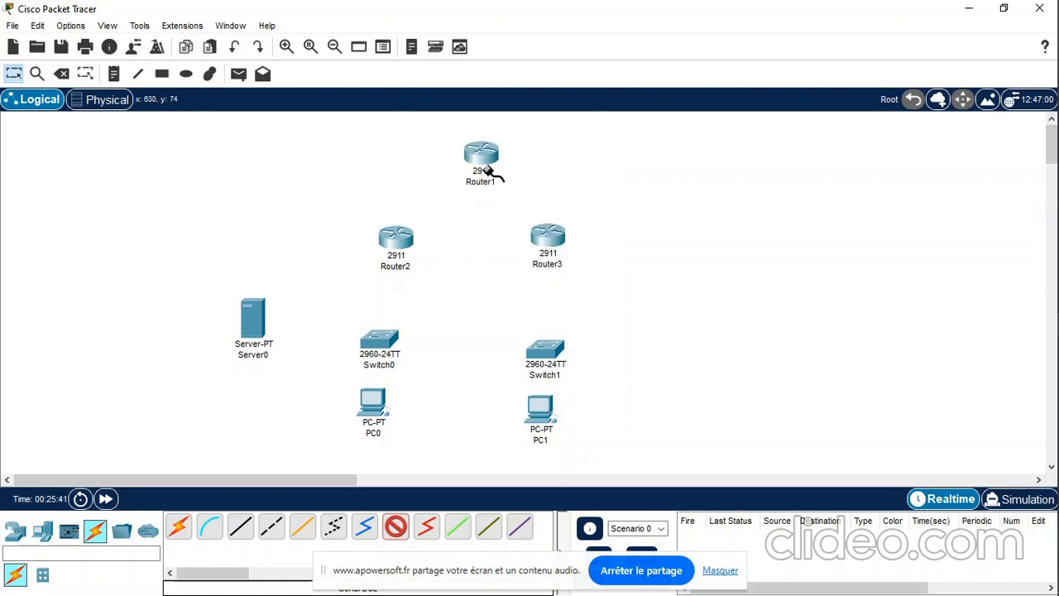
click(13, 74)
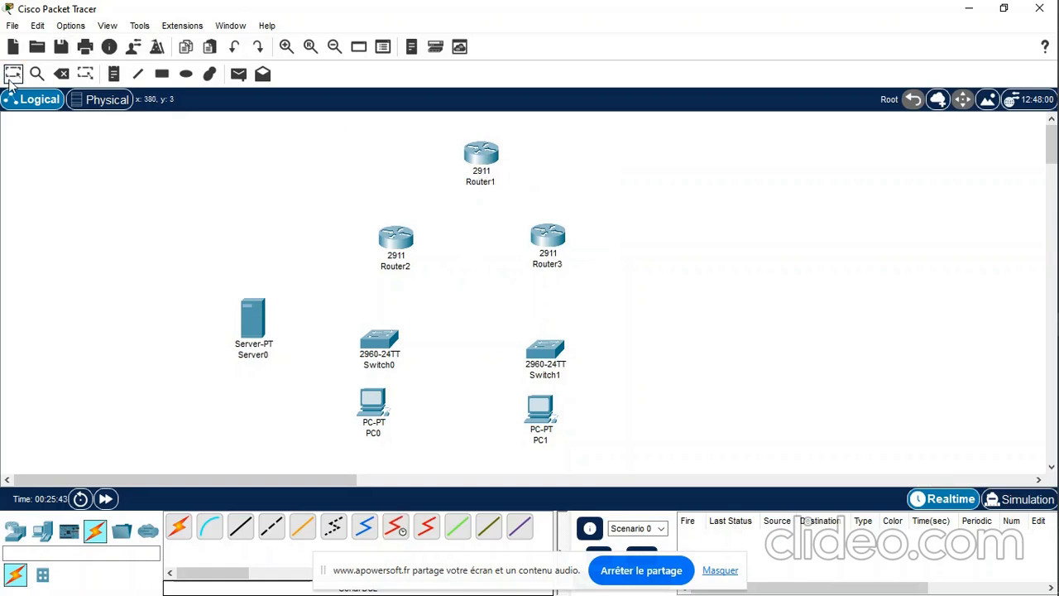
- With Router1 powered off, install HWIC-2T serial modules in its third and fourth slots and power it back on
click(483, 158)
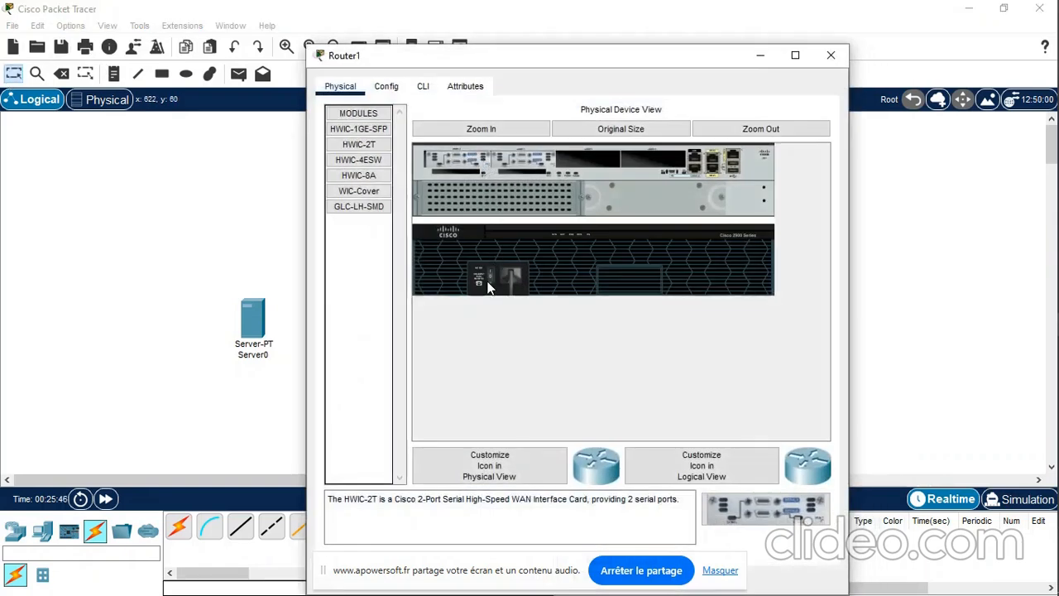
drag(358, 143, 583, 157)
drag(356, 151, 662, 156)
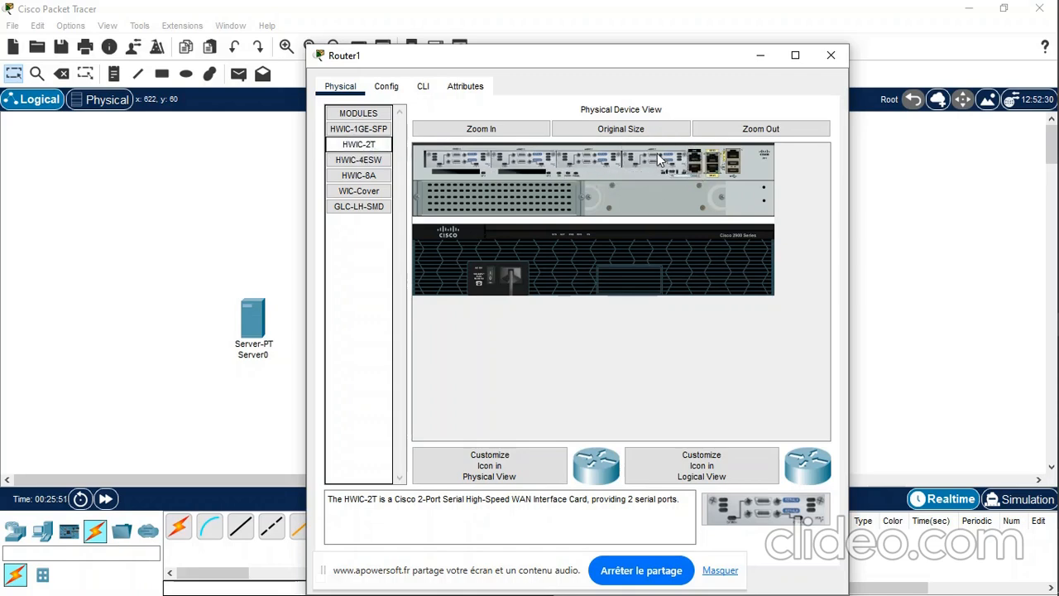
click(493, 284)
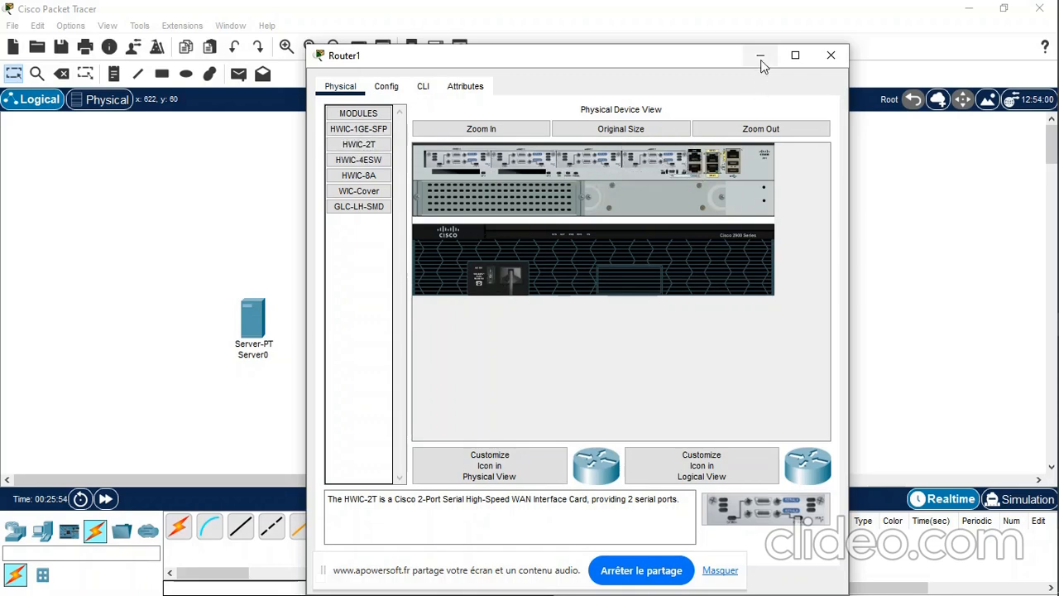
click(761, 55)
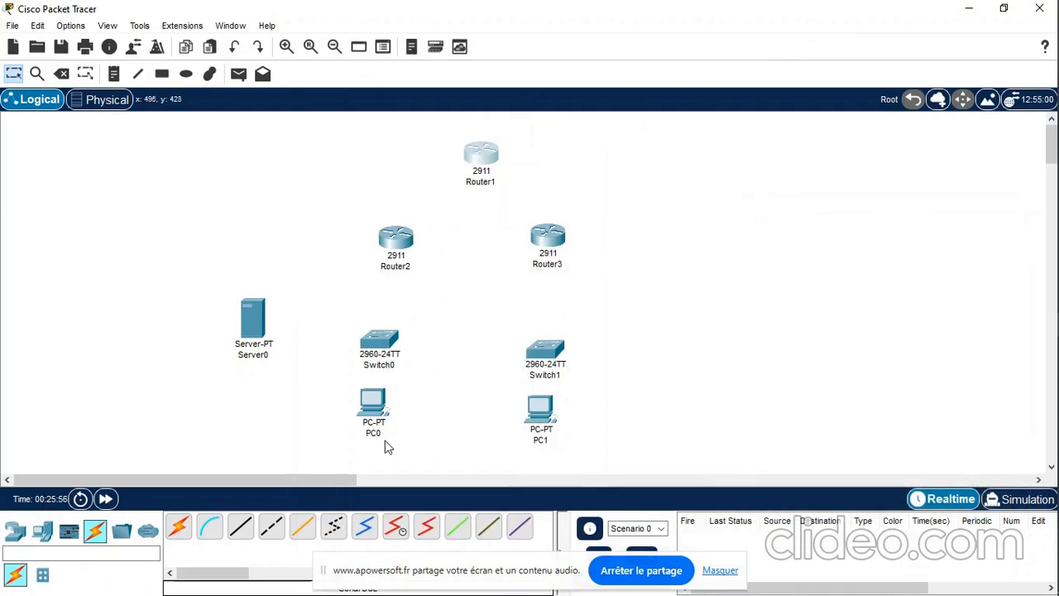
click(394, 526)
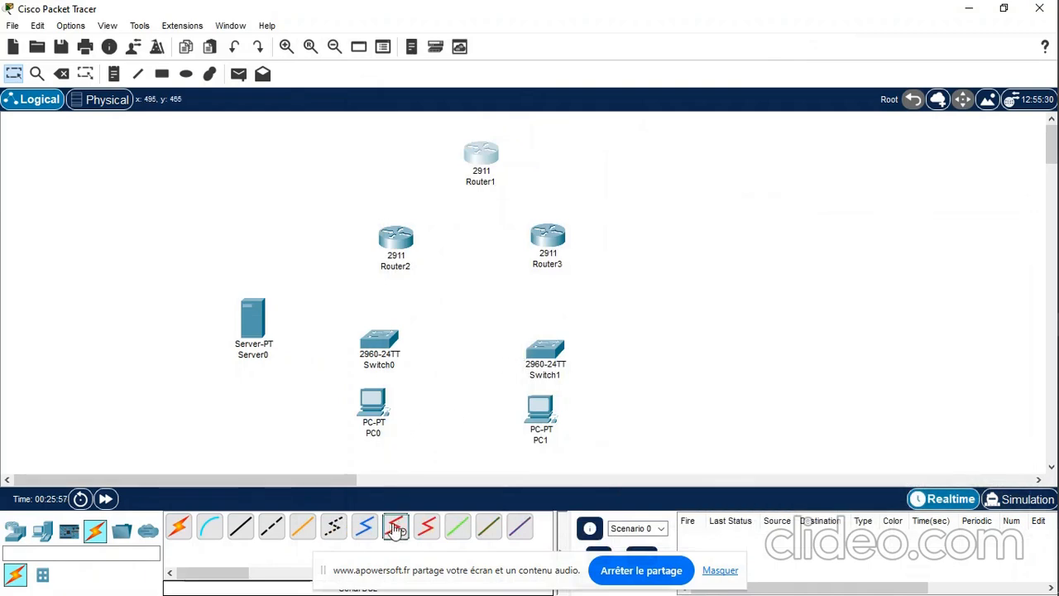
click(489, 157)
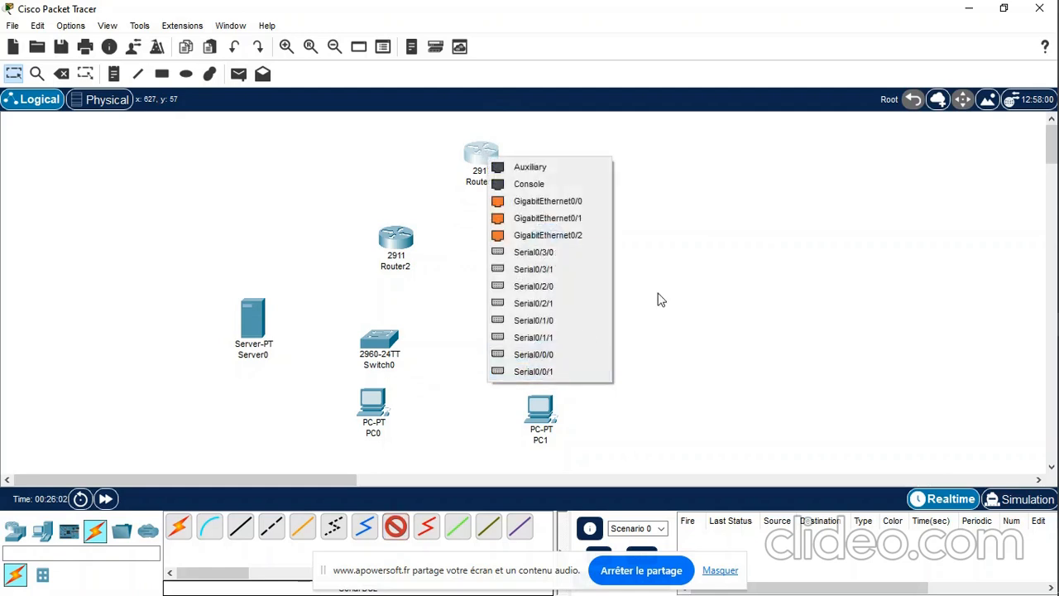
click(694, 277)
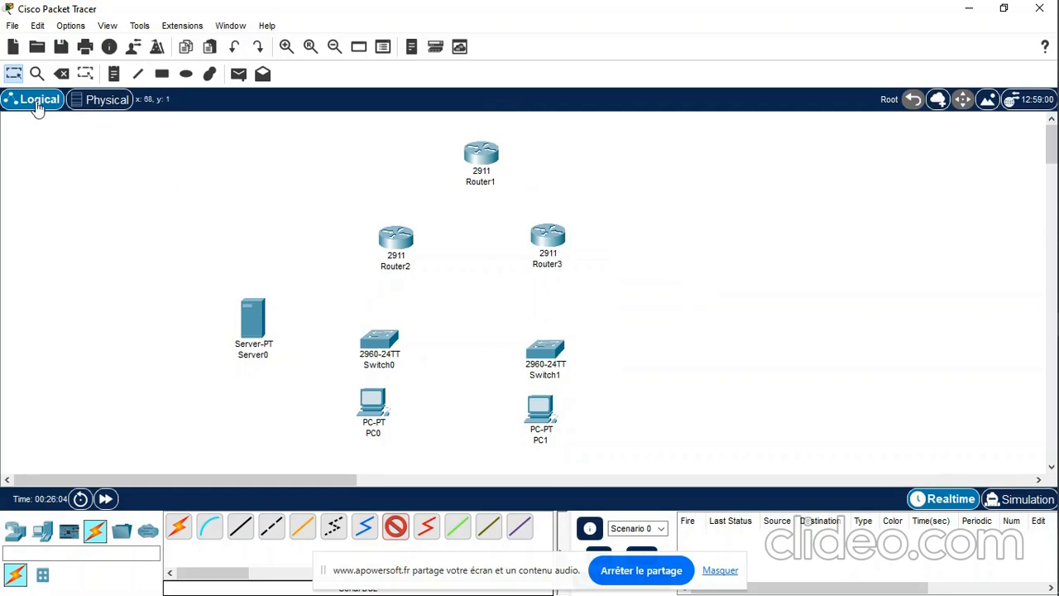
- With Router2 powered off, fill its two remaining slots with HWIC-2T serial modules and power it back on
click(393, 240)
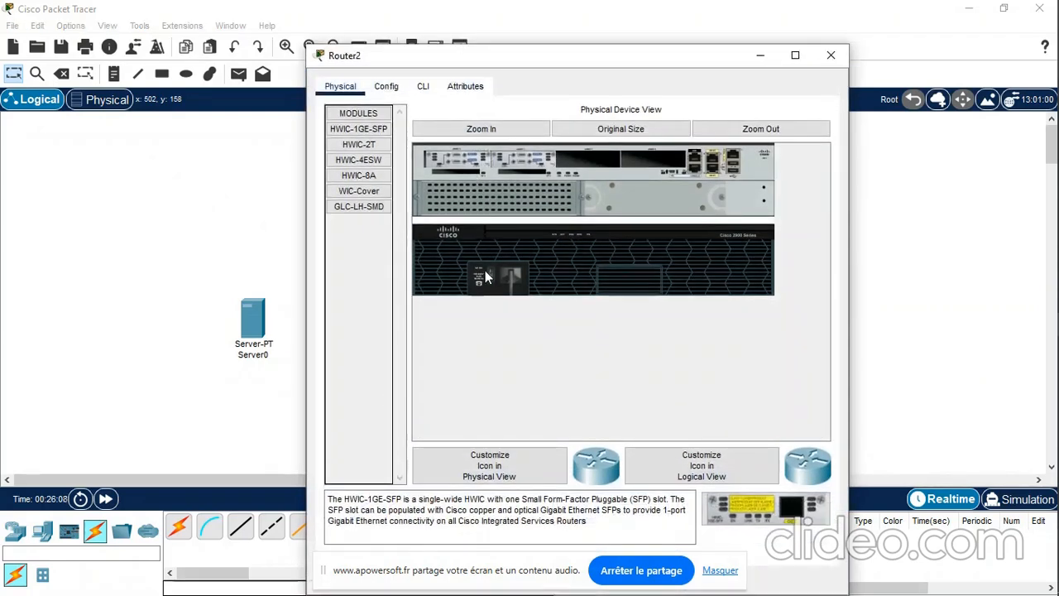
drag(358, 144, 588, 165)
drag(376, 145, 640, 161)
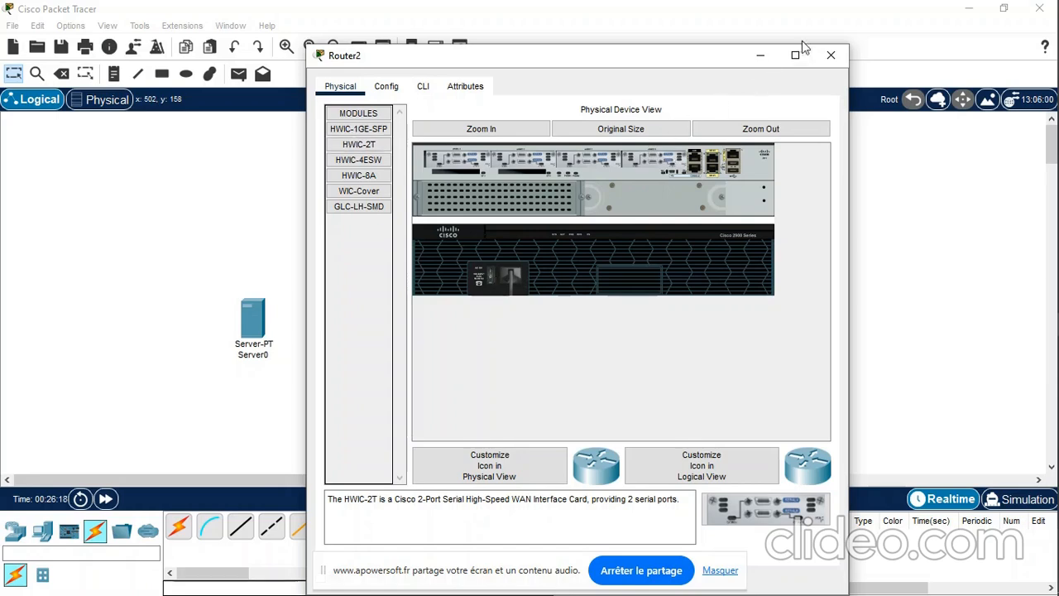
click(830, 54)
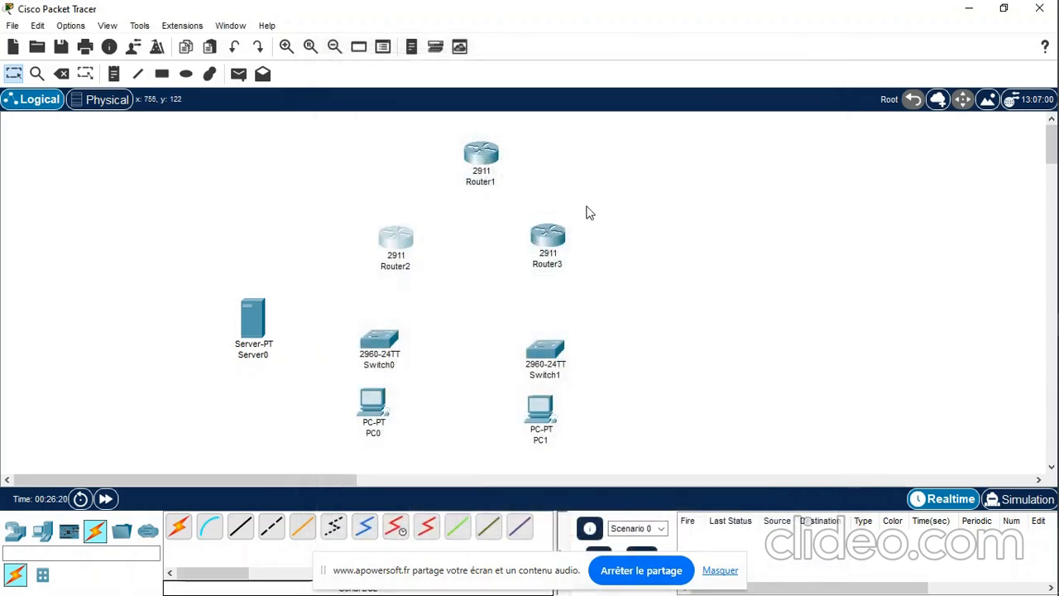
- With Router3 powered off, add HWIC-2T serial modules to its two empty slots and power it back on
click(559, 239)
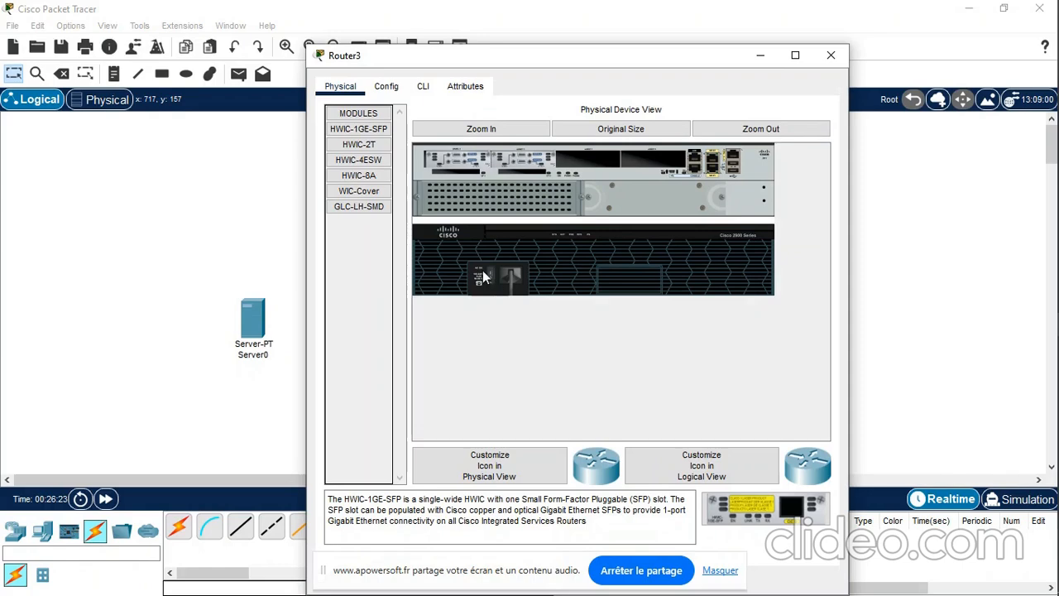
drag(359, 144, 569, 173)
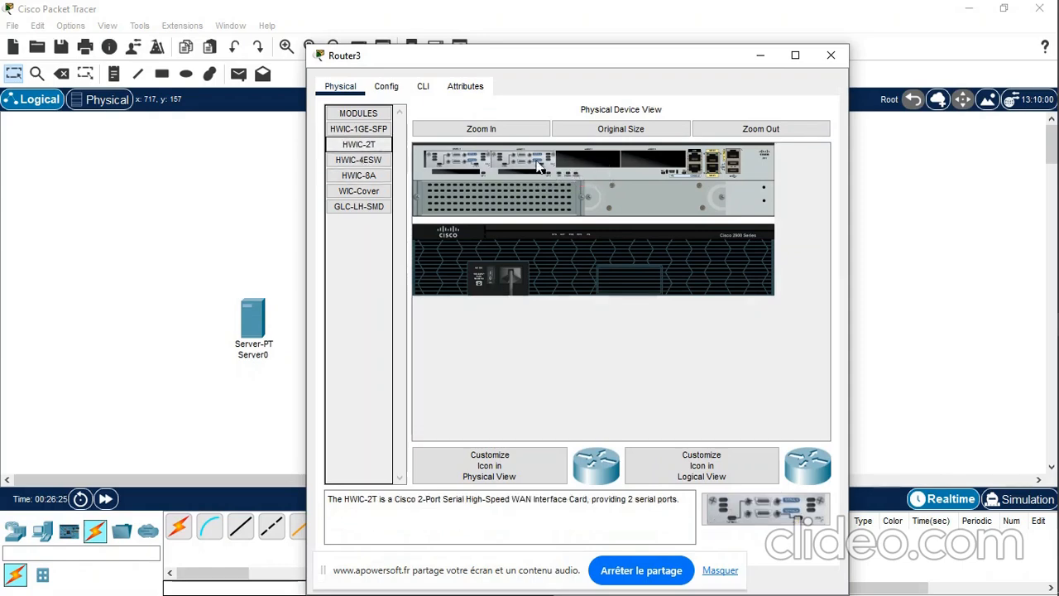
drag(370, 145, 594, 163)
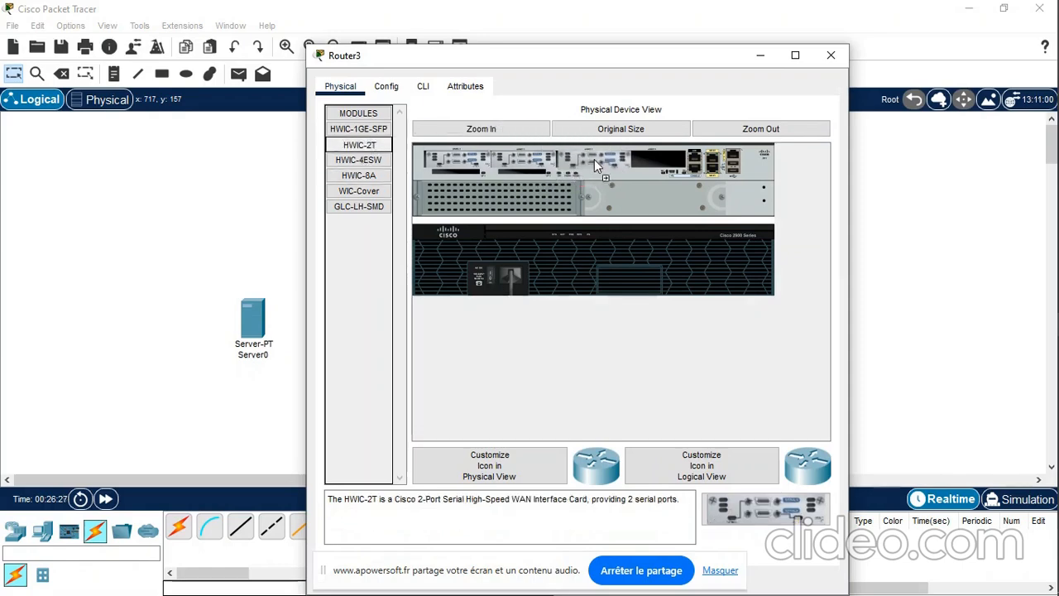
drag(362, 146, 650, 159)
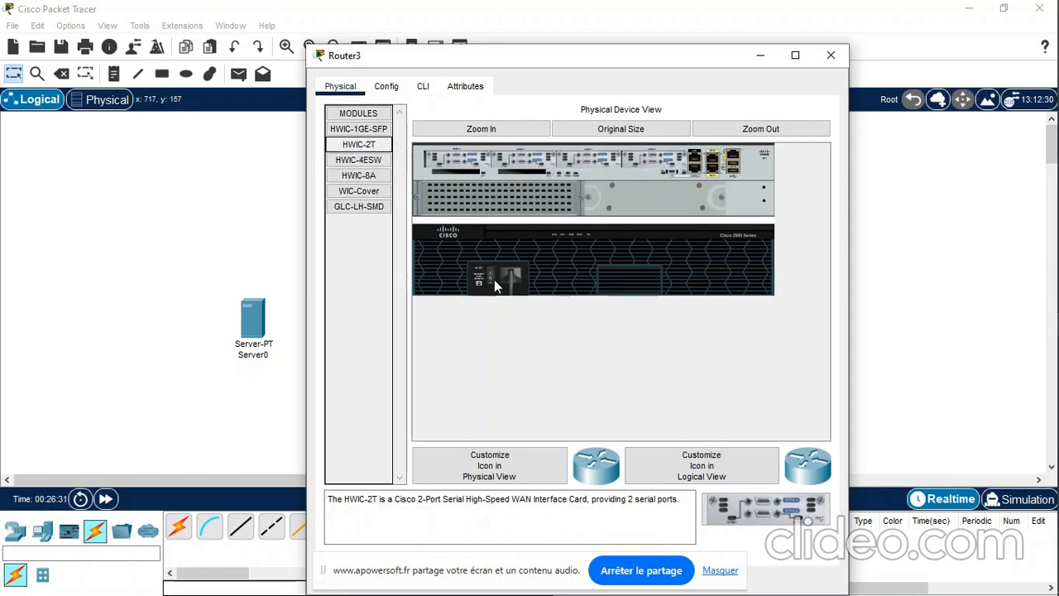
click(824, 59)
- Connect Router1 Serial0/0/0 to Router2 Serial0/0/0 with a Serial DCE cable
click(398, 531)
click(481, 155)
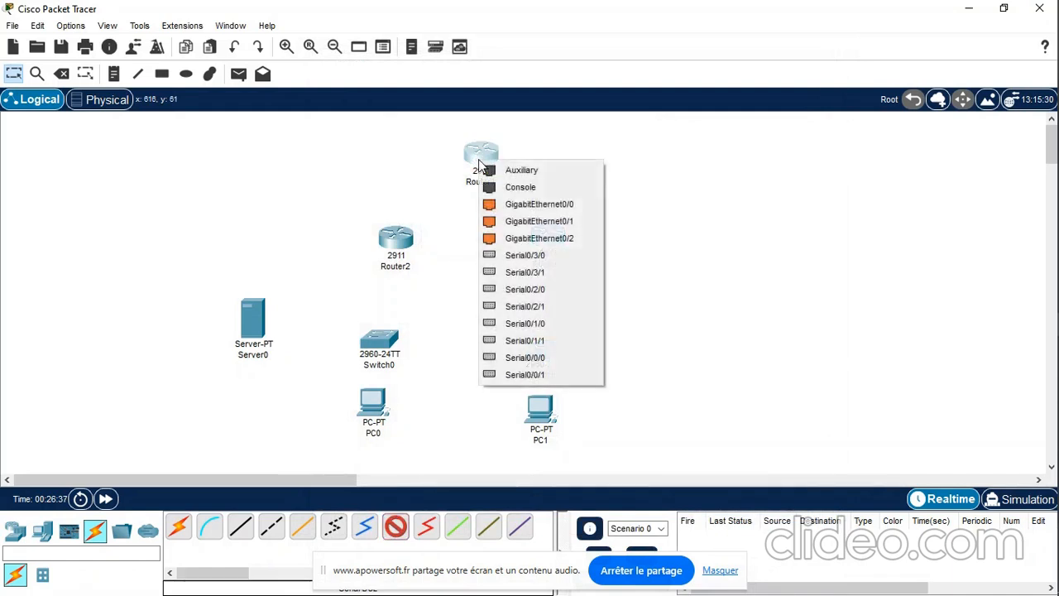
click(527, 357)
click(396, 240)
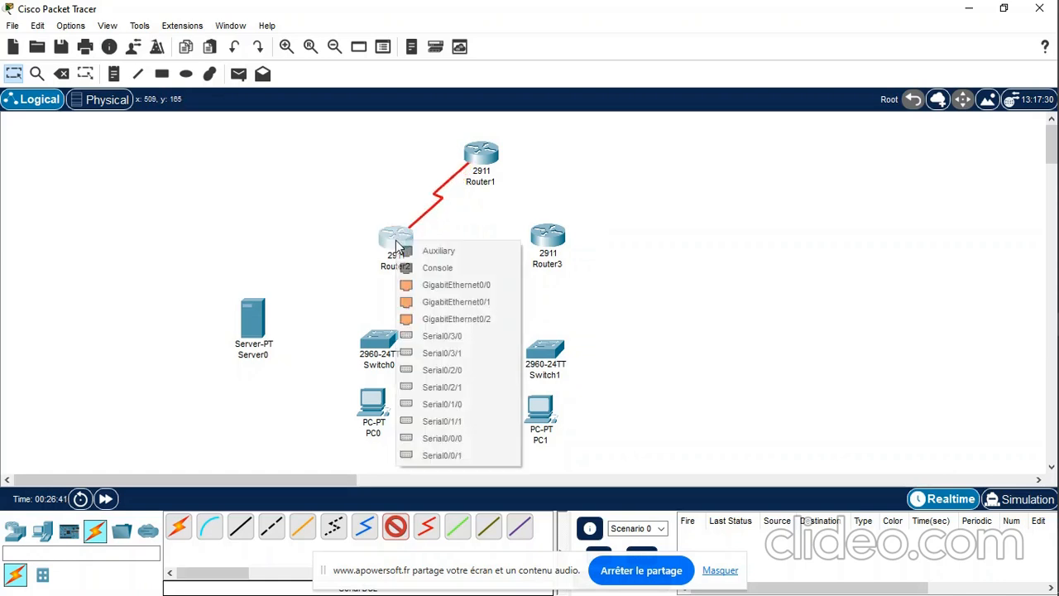
click(445, 439)
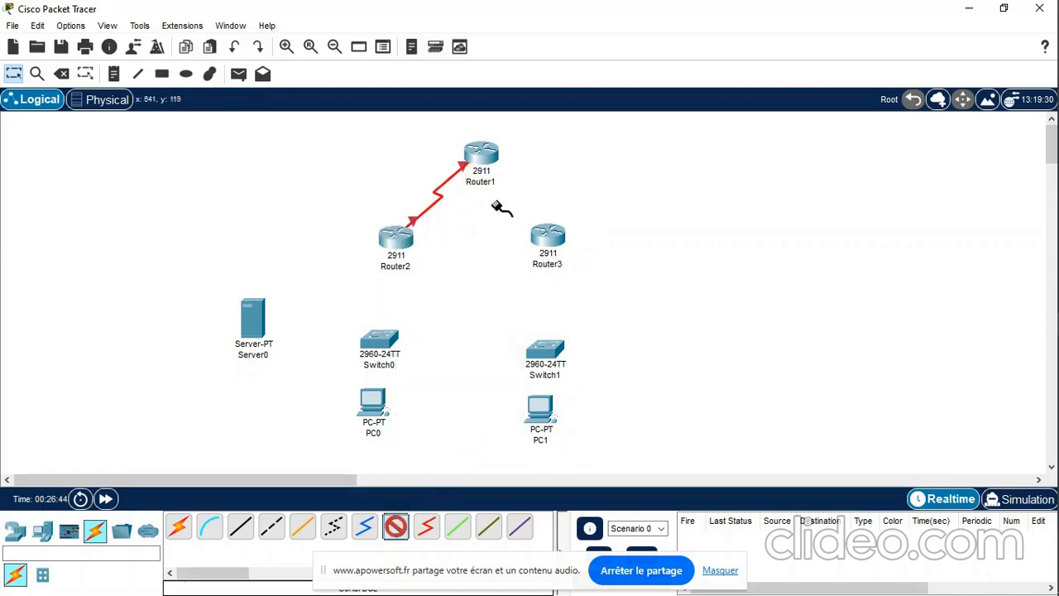
- Connect Router1 Serial0/1/0 to Router3 Serial0/0/0 with a Serial DCE cable
click(488, 155)
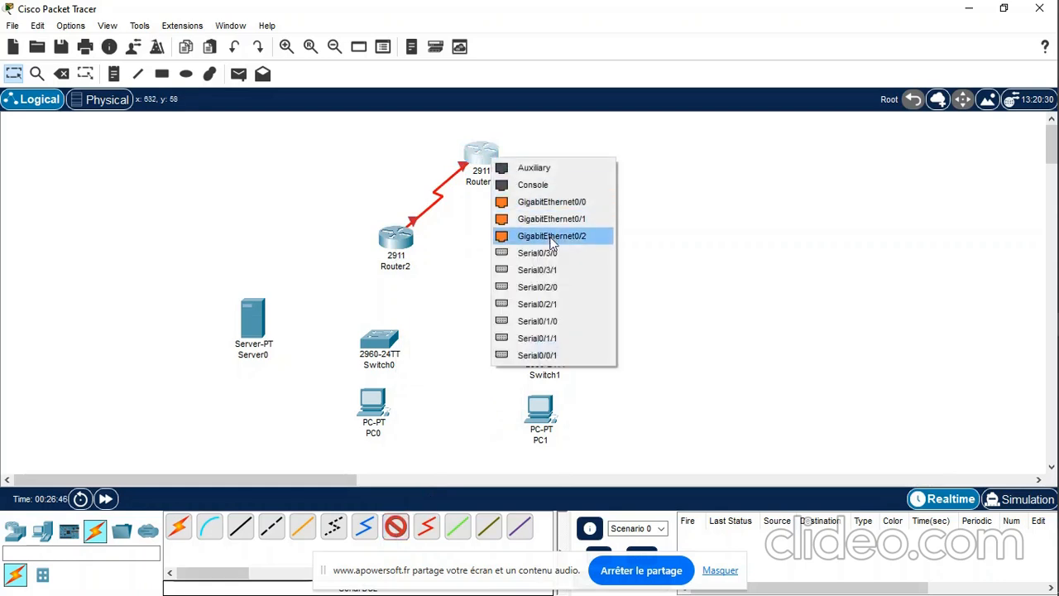
click(544, 321)
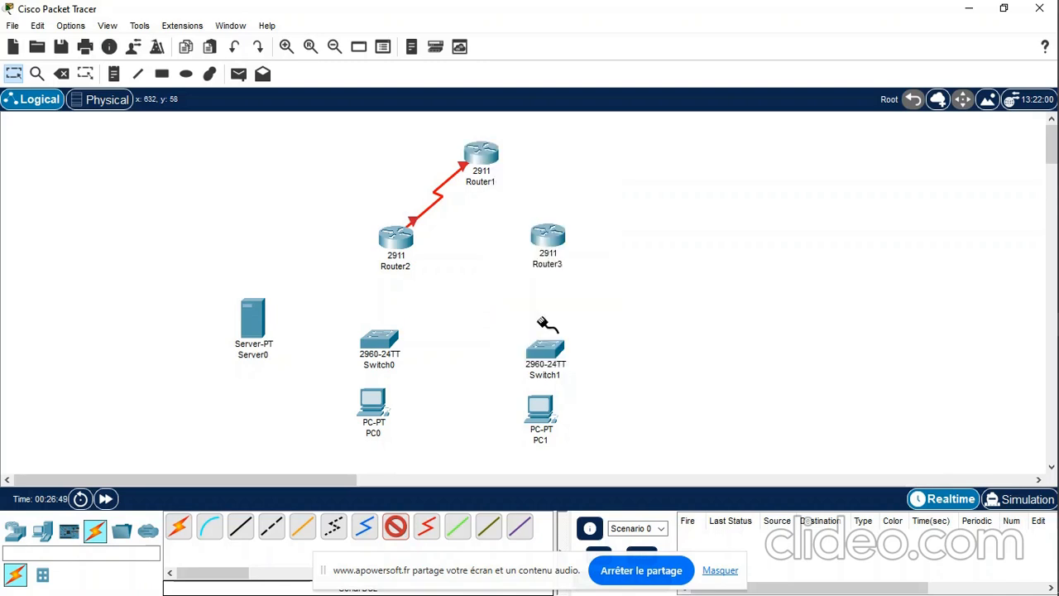
click(547, 238)
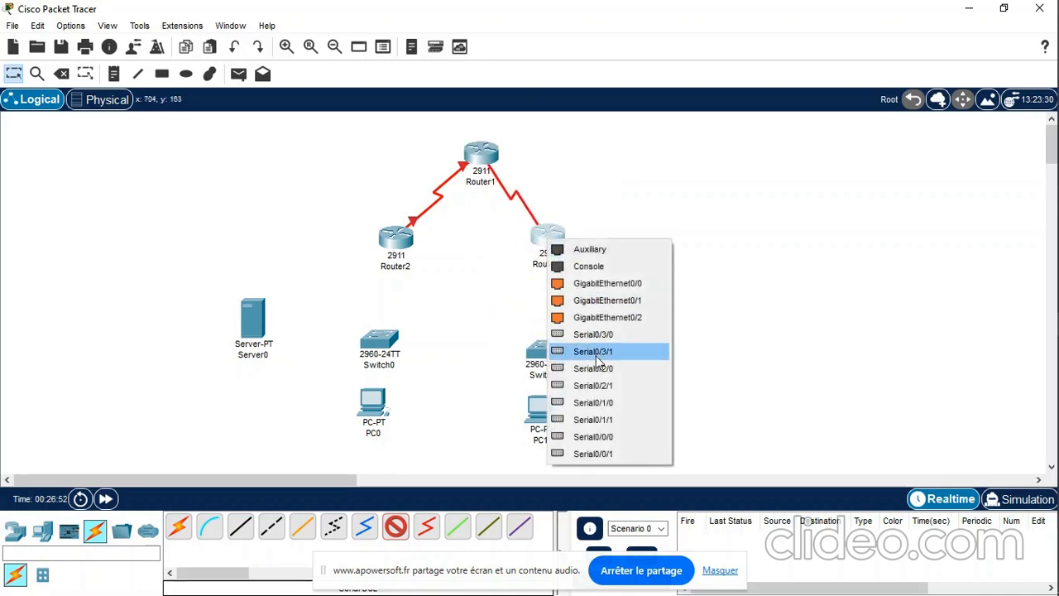
click(596, 436)
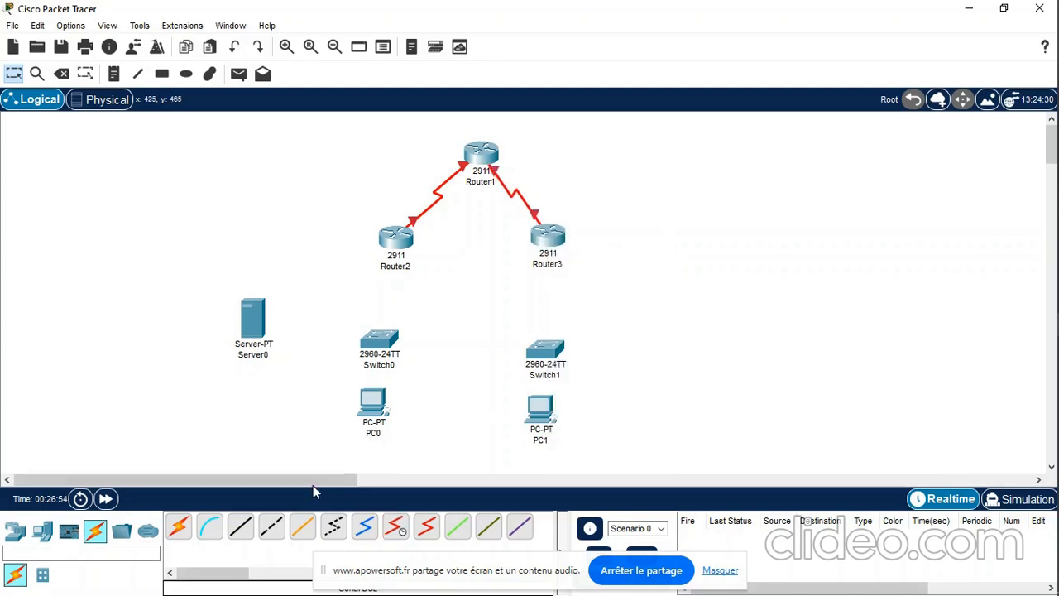
- Connect Router2 GigabitEthernet0/0 to Switch0 FastEthernet0/1 with a copper straight-through cable
click(241, 526)
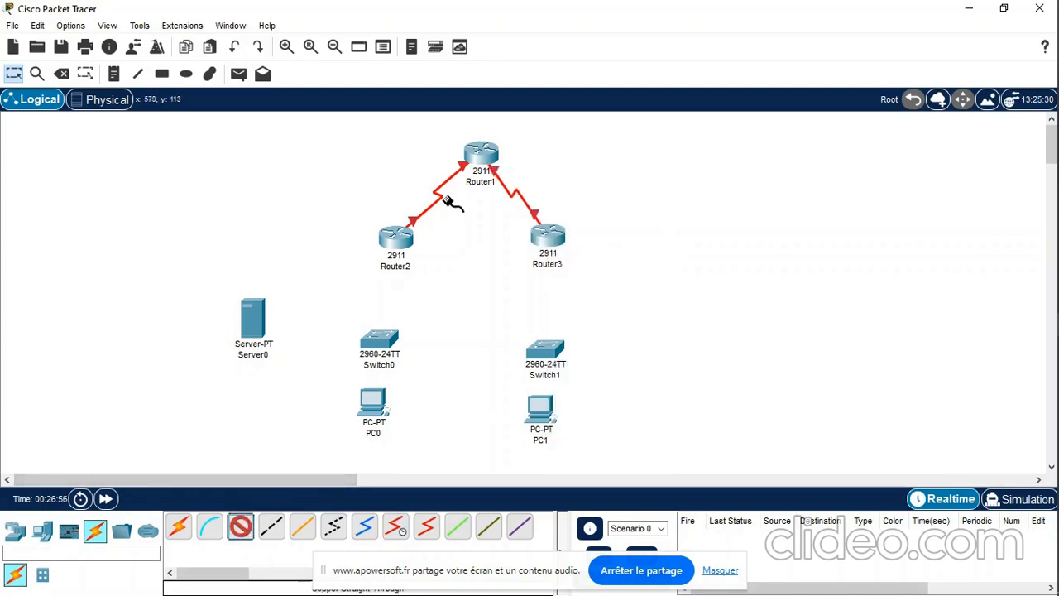
click(397, 242)
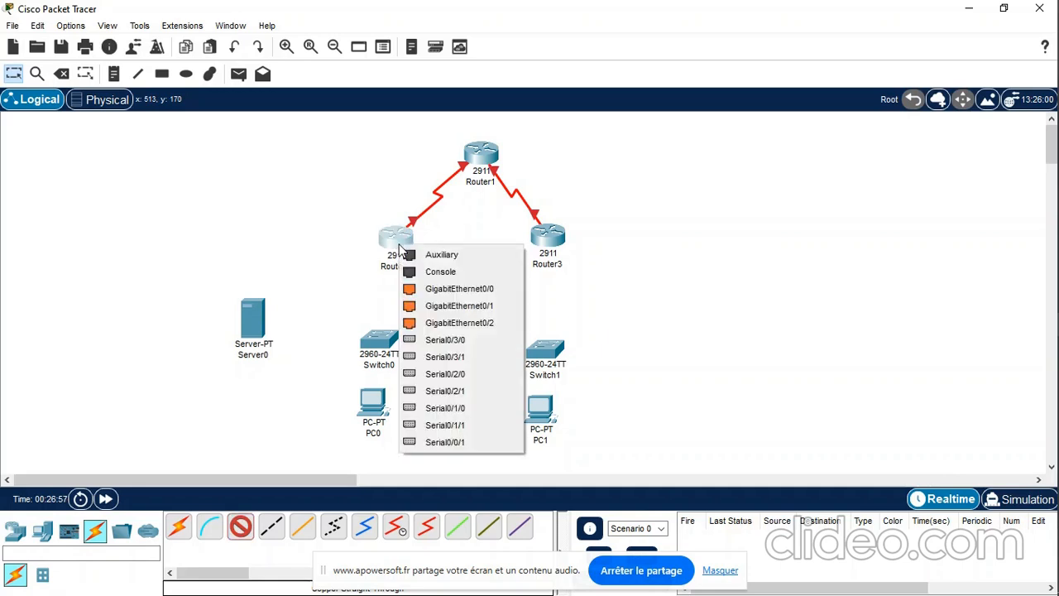
click(473, 291)
click(382, 345)
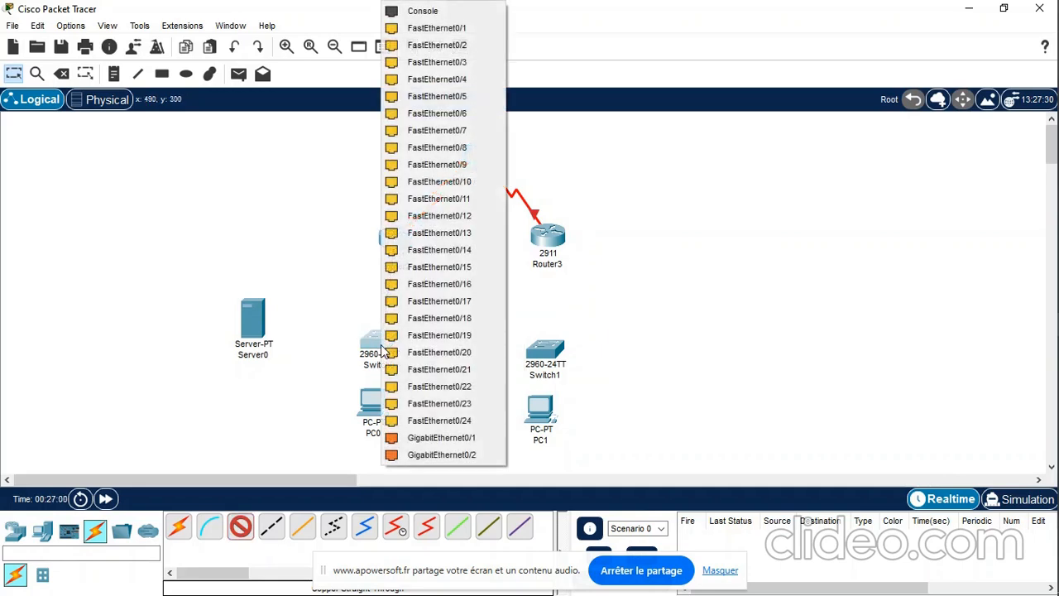
click(412, 36)
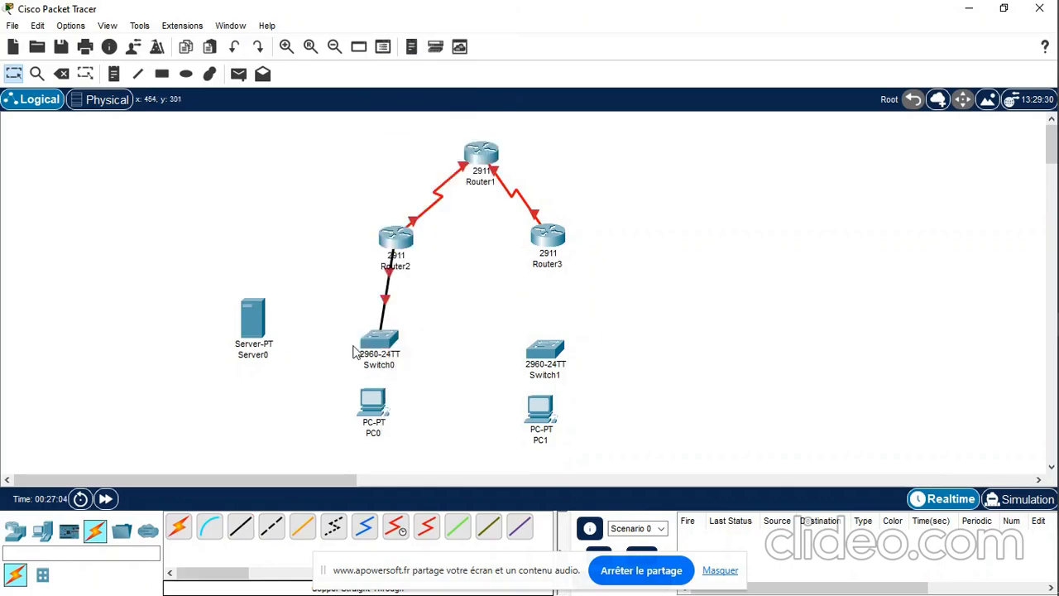
- Connect Switch0 FastEthernet0/2 to PC0 FastEthernet0 with a copper straight-through cable
click(244, 531)
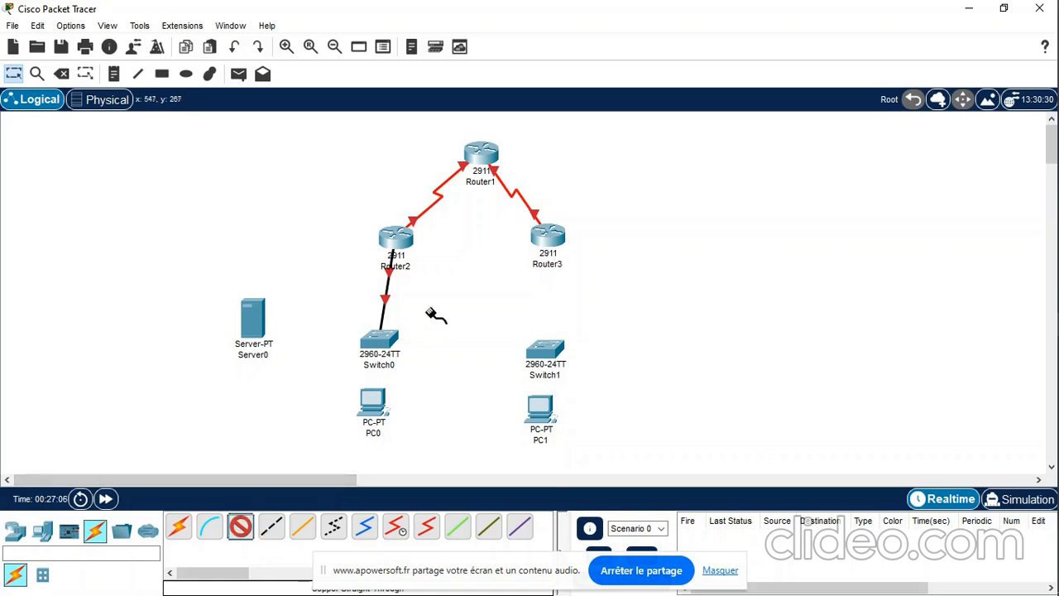
click(388, 340)
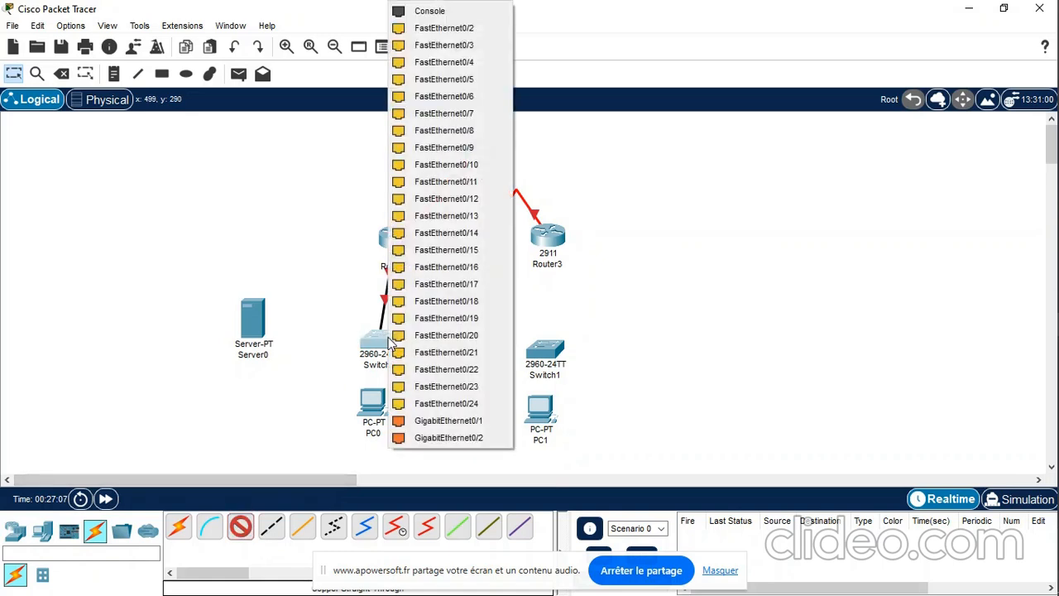
click(444, 27)
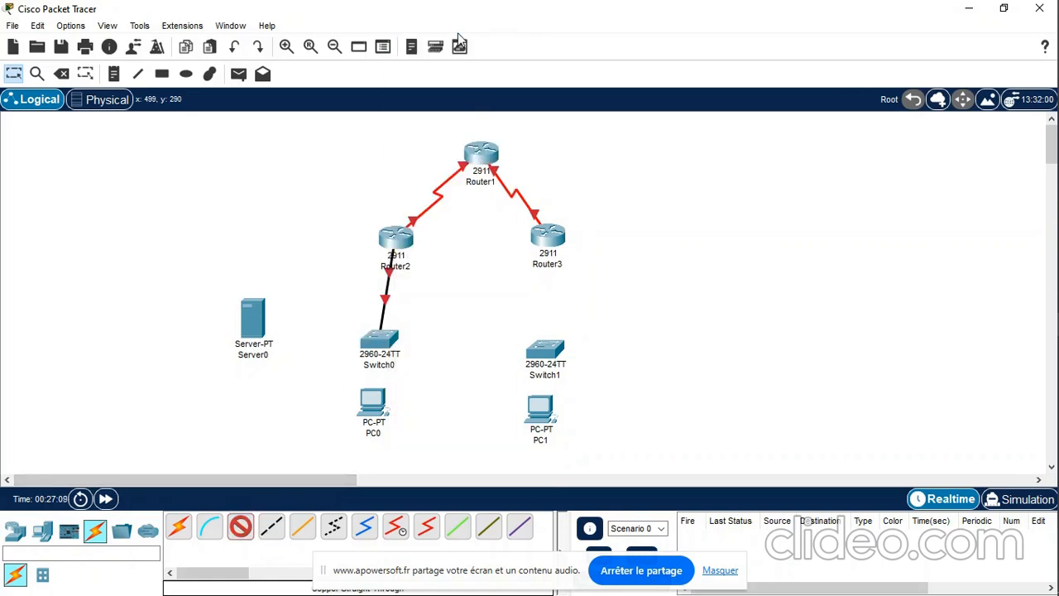
click(374, 411)
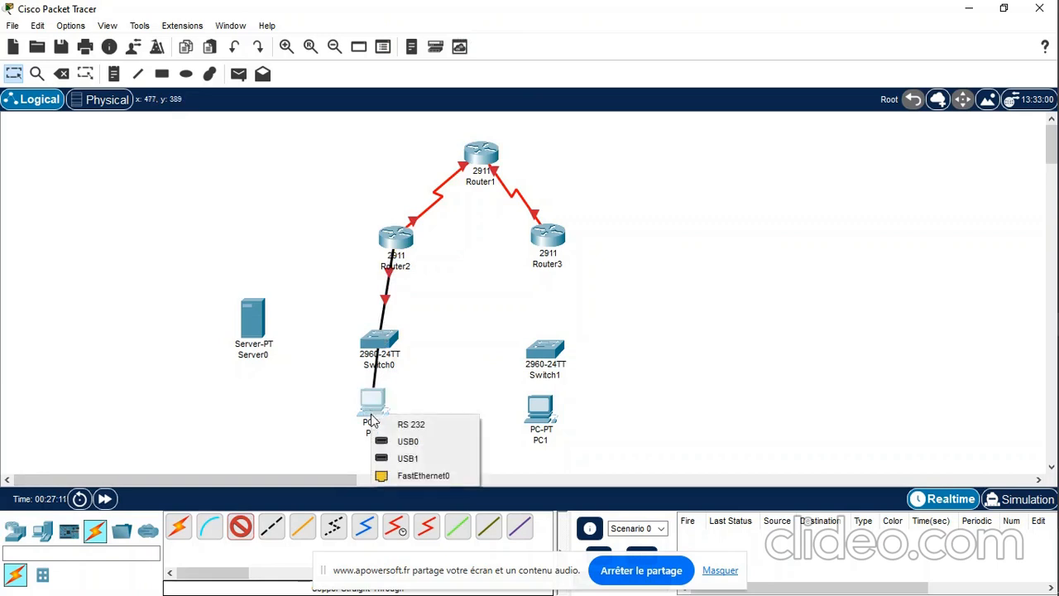
click(407, 475)
- Connect Router3 GigabitEthernet0/0 to Switch1 FastEthernet0/1 with a copper straight-through cable
click(240, 527)
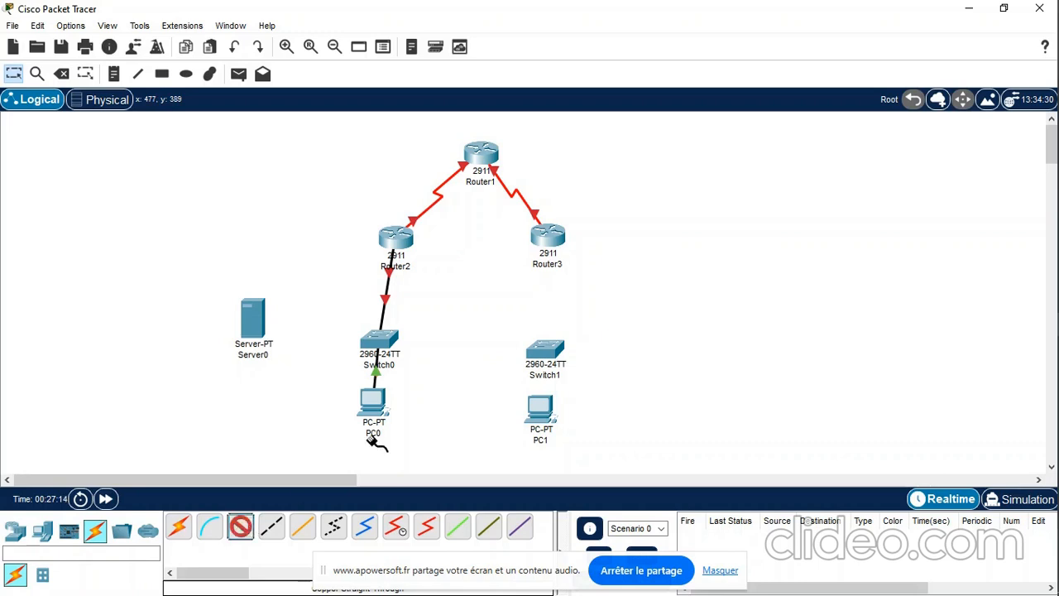
click(550, 238)
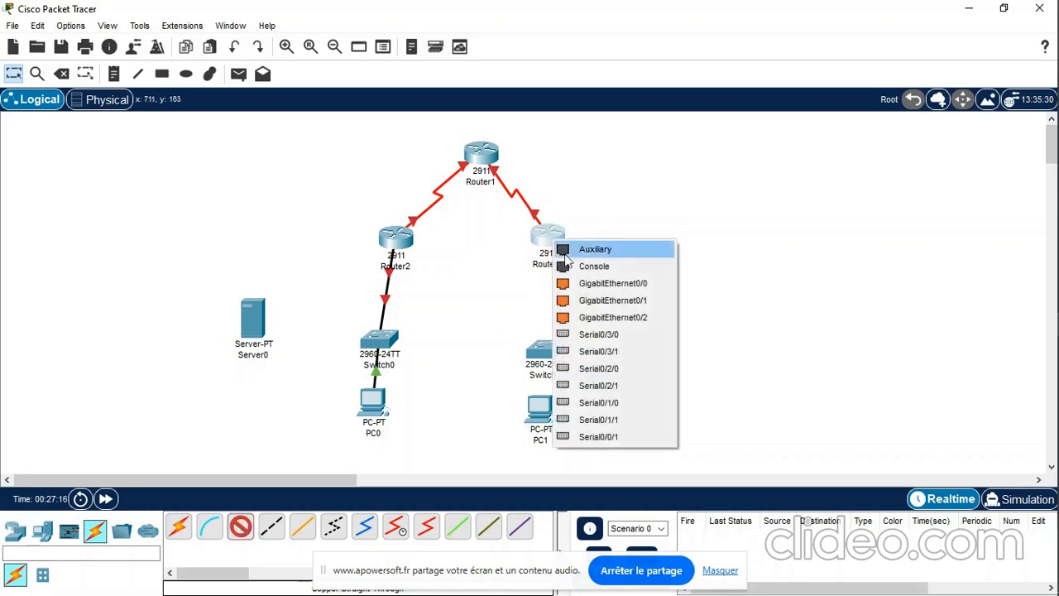
click(597, 284)
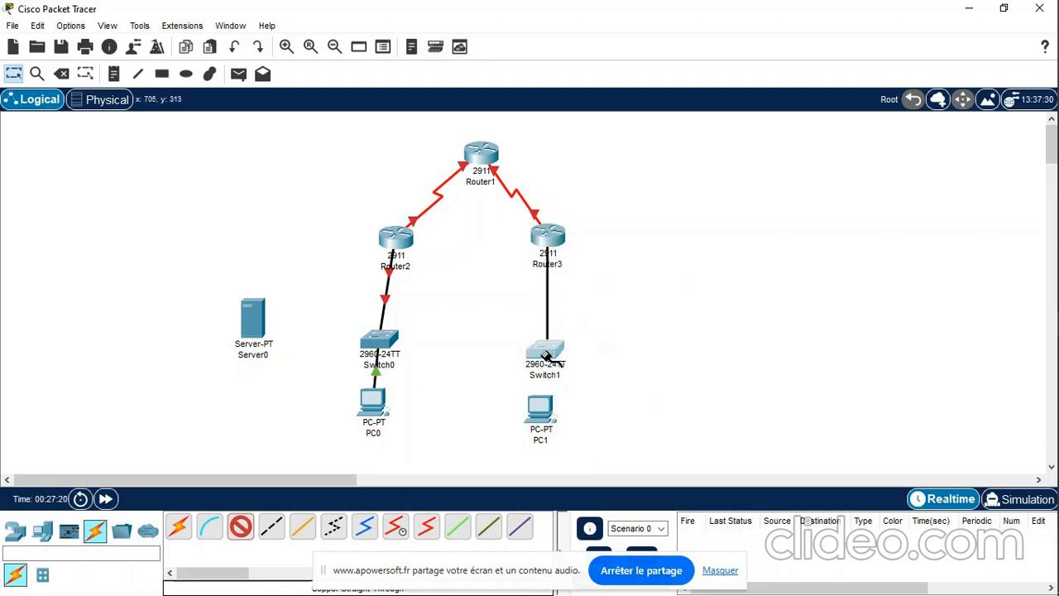
click(544, 356)
click(635, 28)
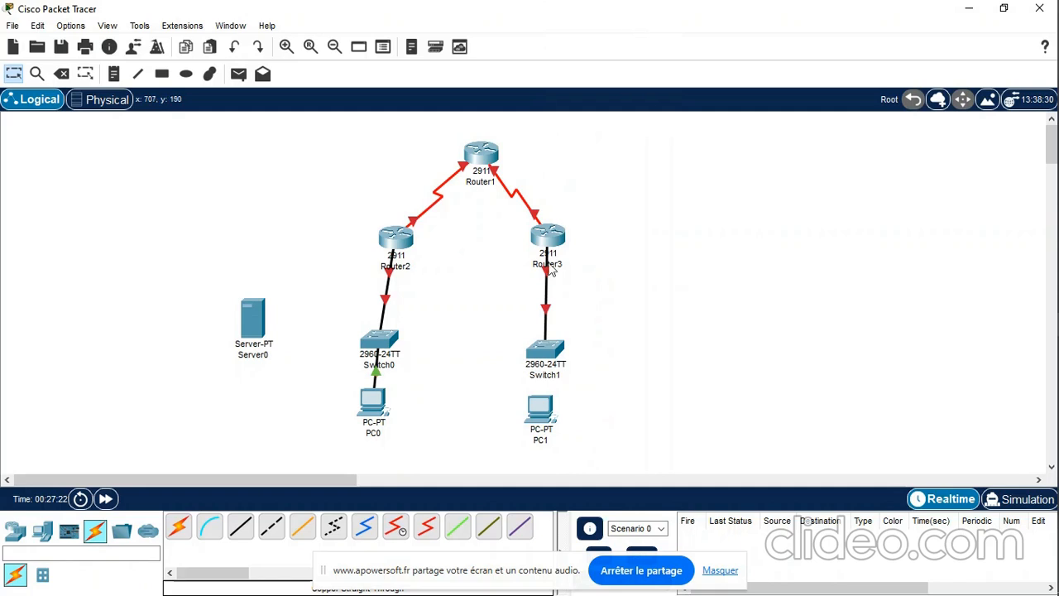
- Connect Switch1 FastEthernet0/2 to PC1 FastEthernet0 with a copper straight-through cable
click(240, 526)
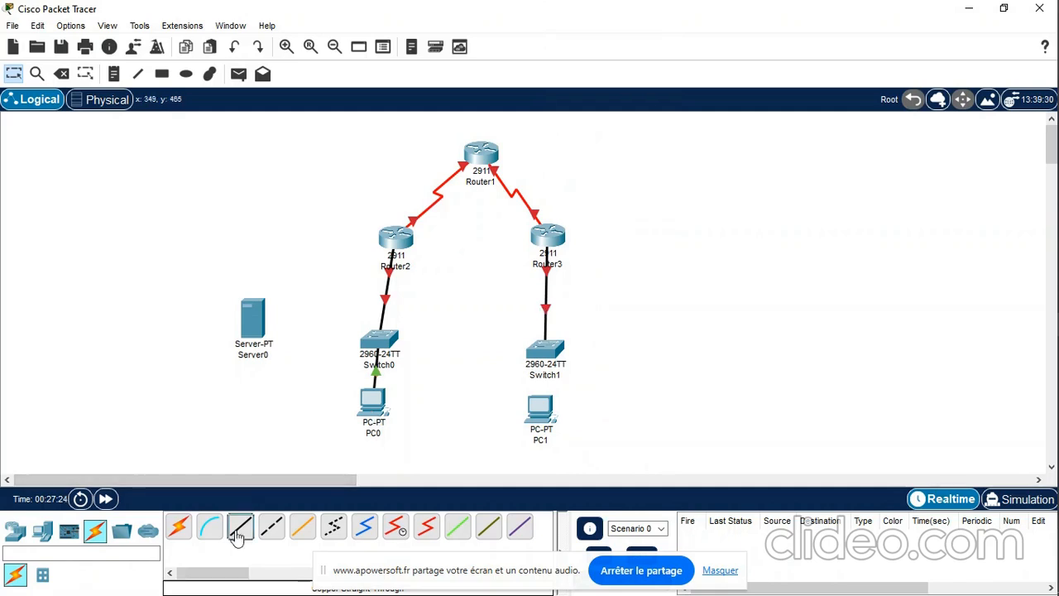
click(546, 357)
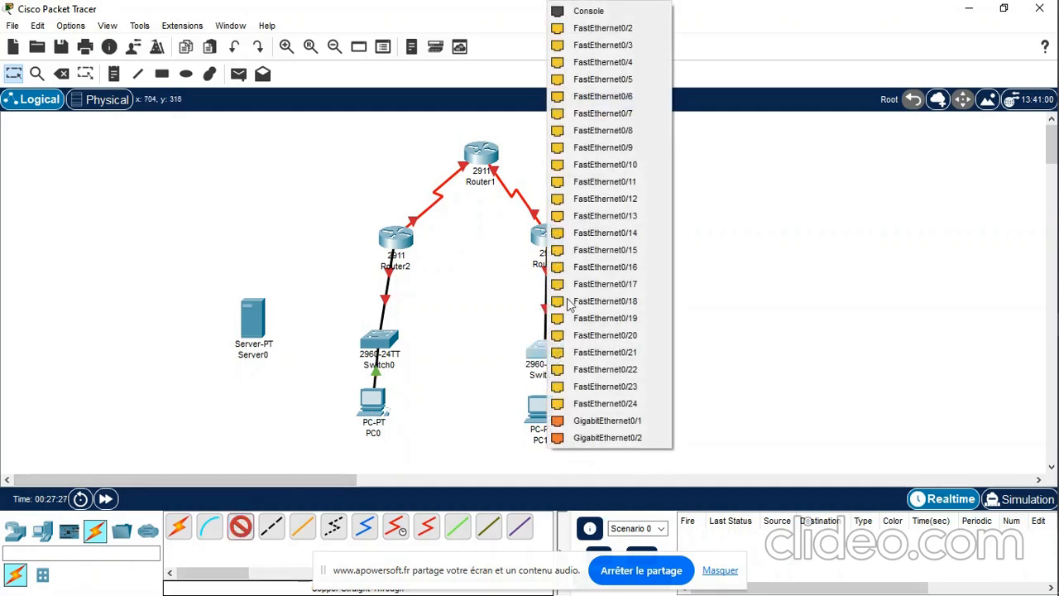
click(651, 36)
click(540, 420)
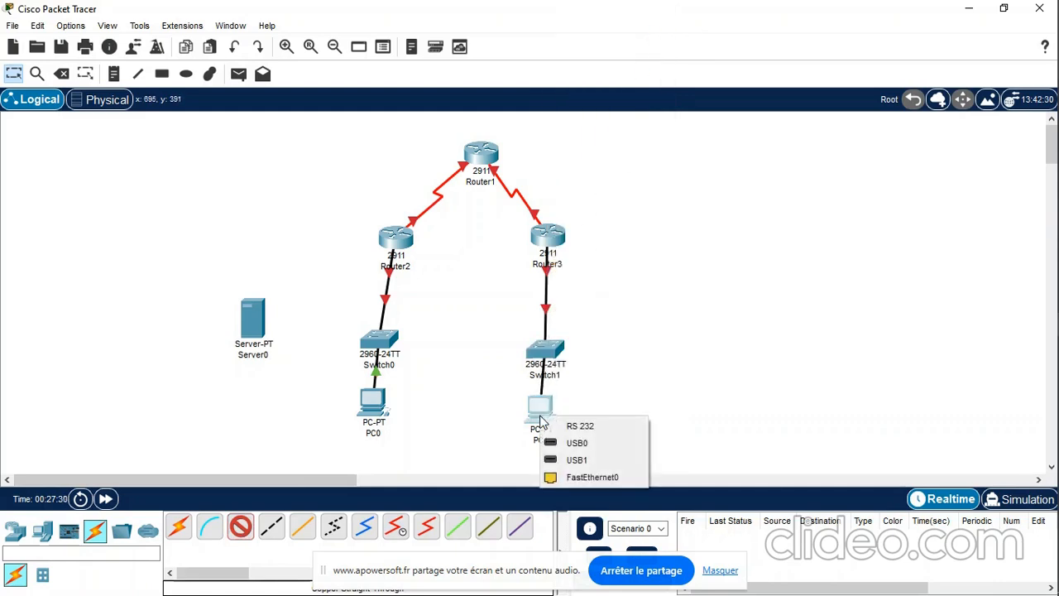
click(592, 476)
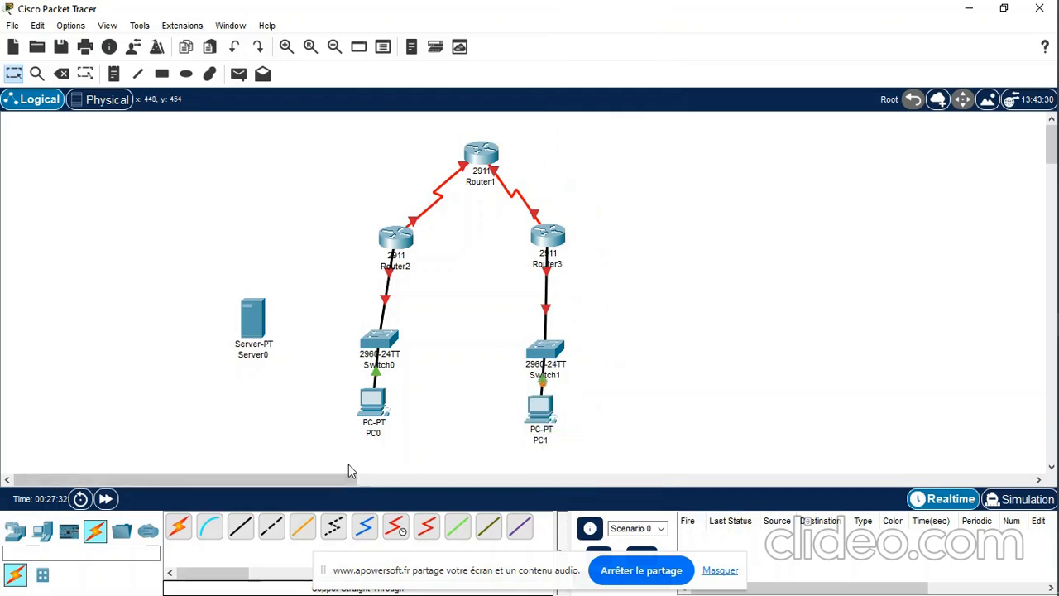
- Connect Switch0 FastEthernet0/3 to Server0 FastEthernet0 with a copper straight-through cable
click(240, 526)
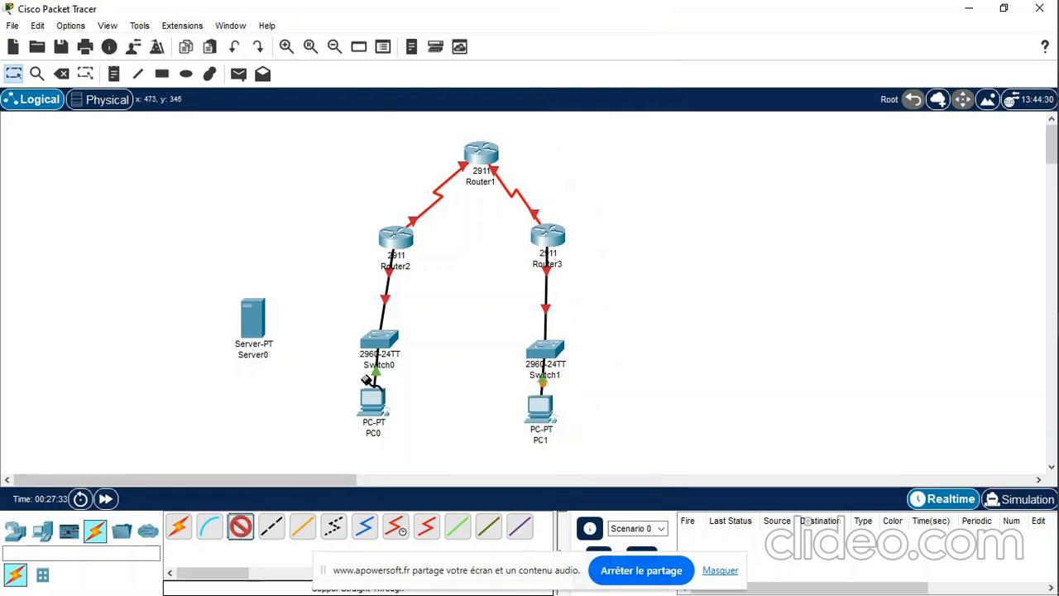
click(383, 340)
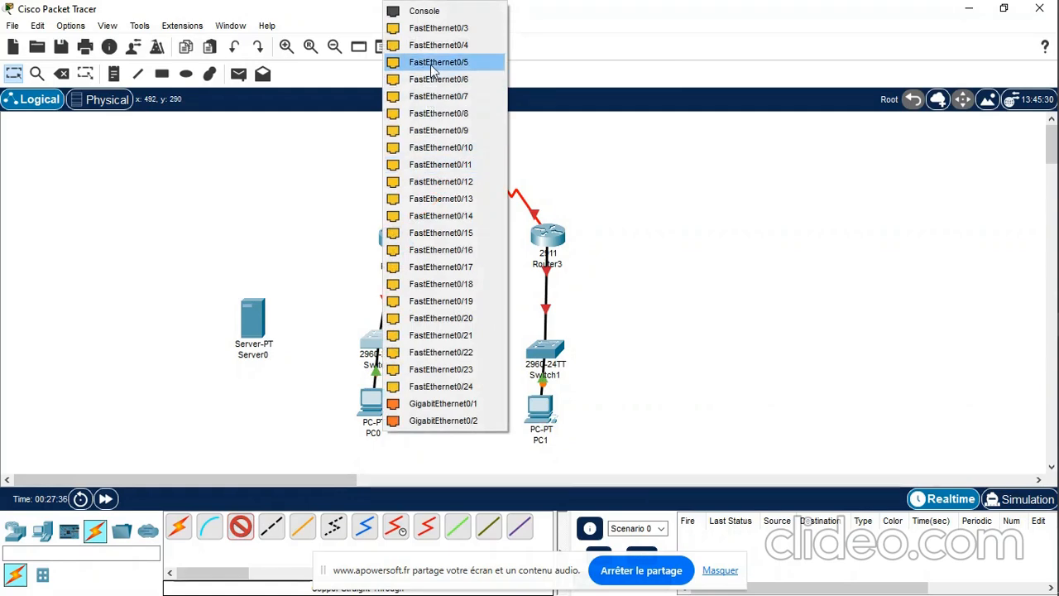
click(438, 30)
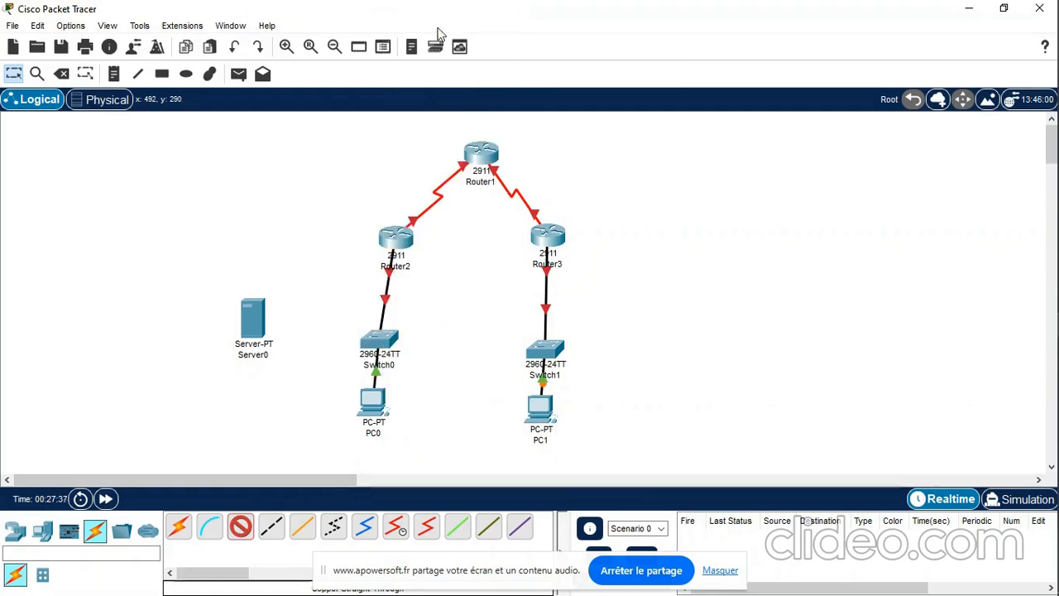
click(258, 315)
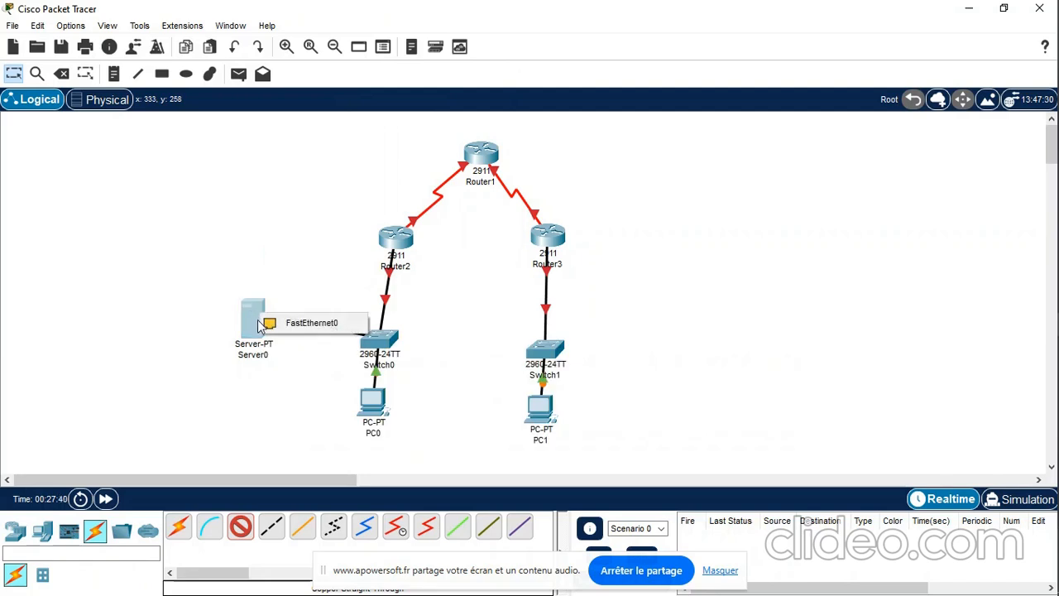
click(269, 324)
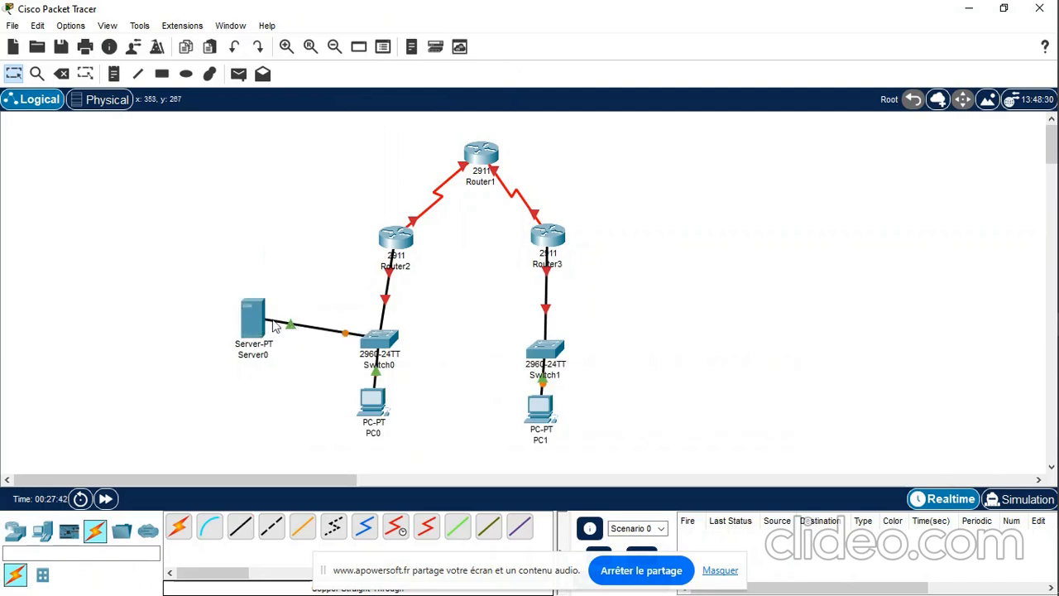
- Tidy the layout by lowering Server0 level with Switch0 and shifting Router2 and Router3 slightly
drag(244, 325, 245, 350)
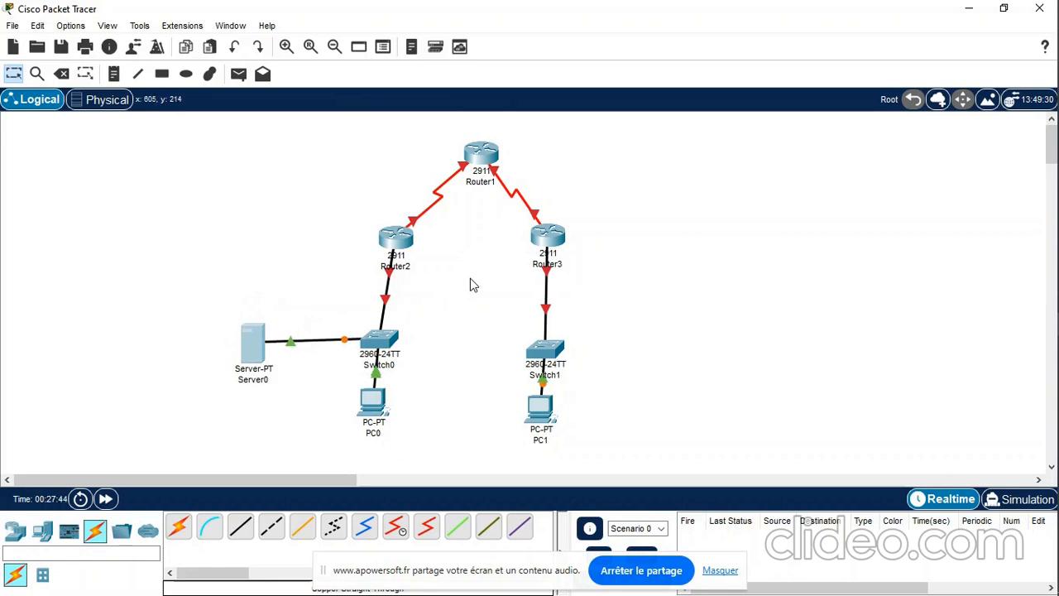
drag(402, 242, 397, 247)
drag(551, 239, 543, 242)
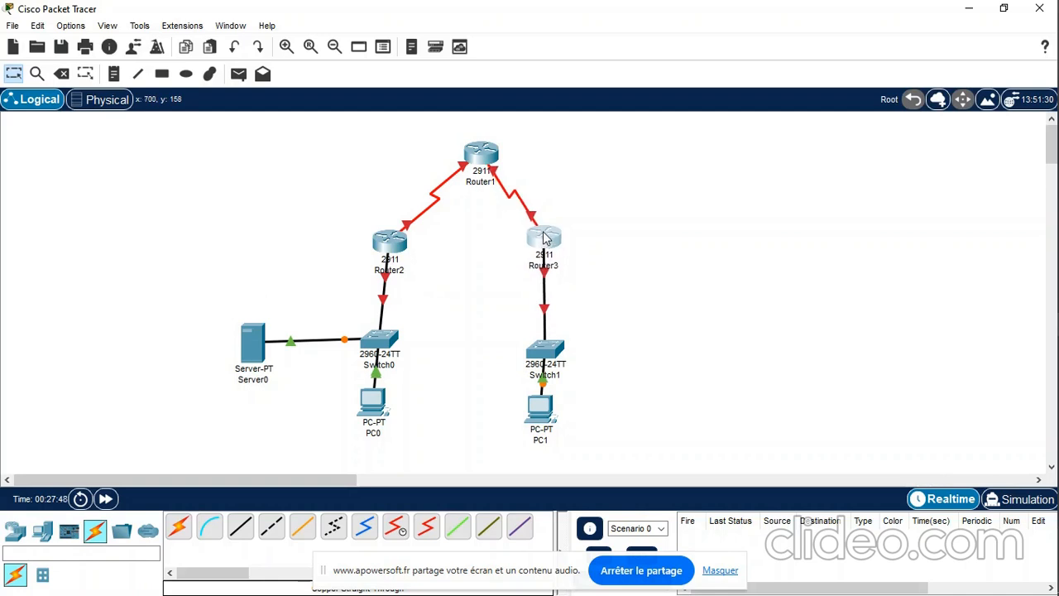
- Add network notes reading 192.168.12.0 beside the Router1–Router2 link and 192.168.13.0 beside the Router1–Router3 link
click(114, 75)
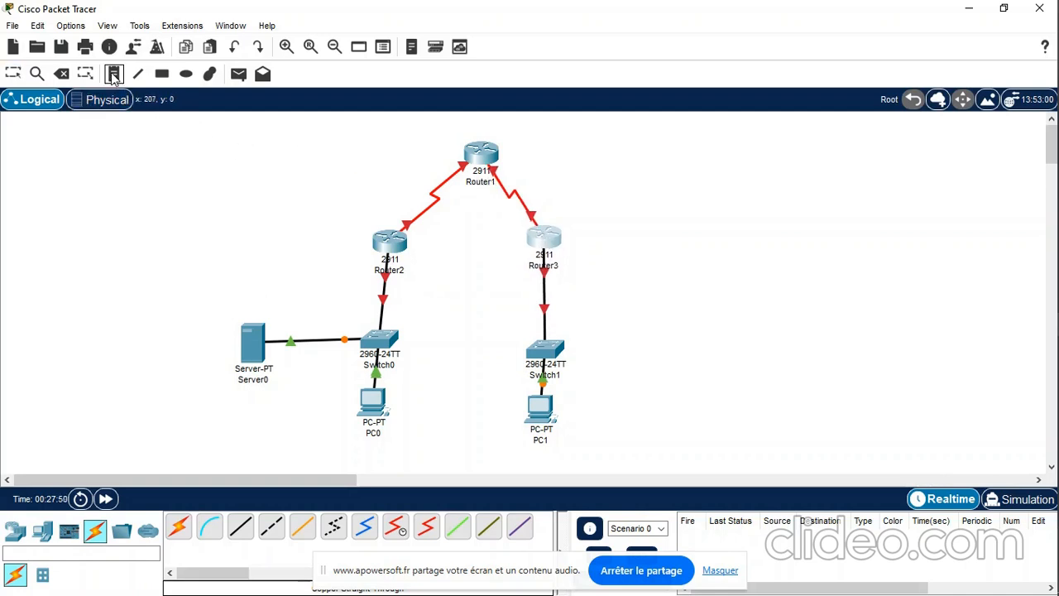
click(413, 190)
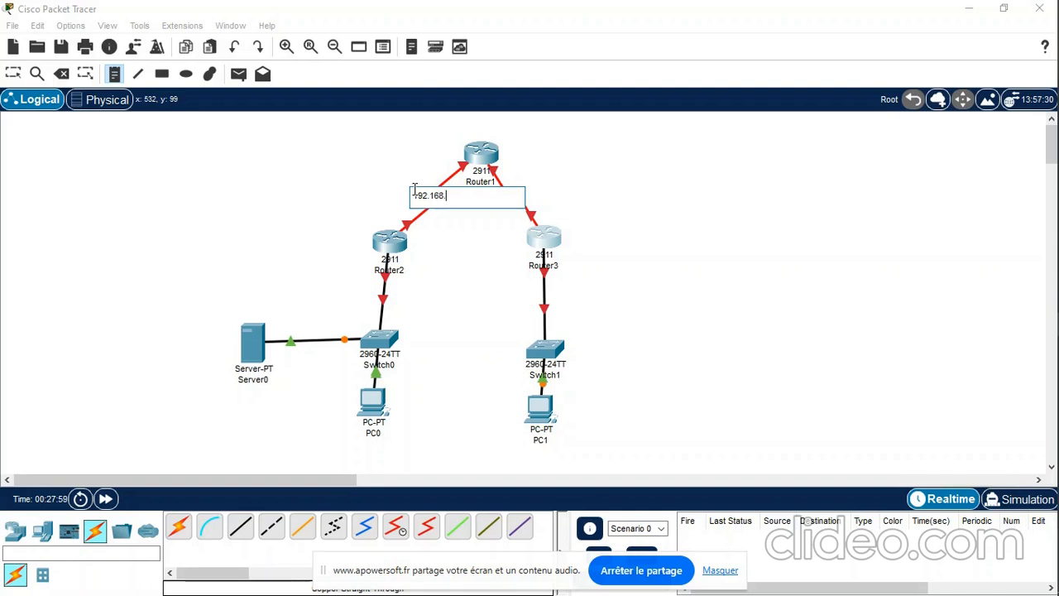
text(2.0)
click(587, 206)
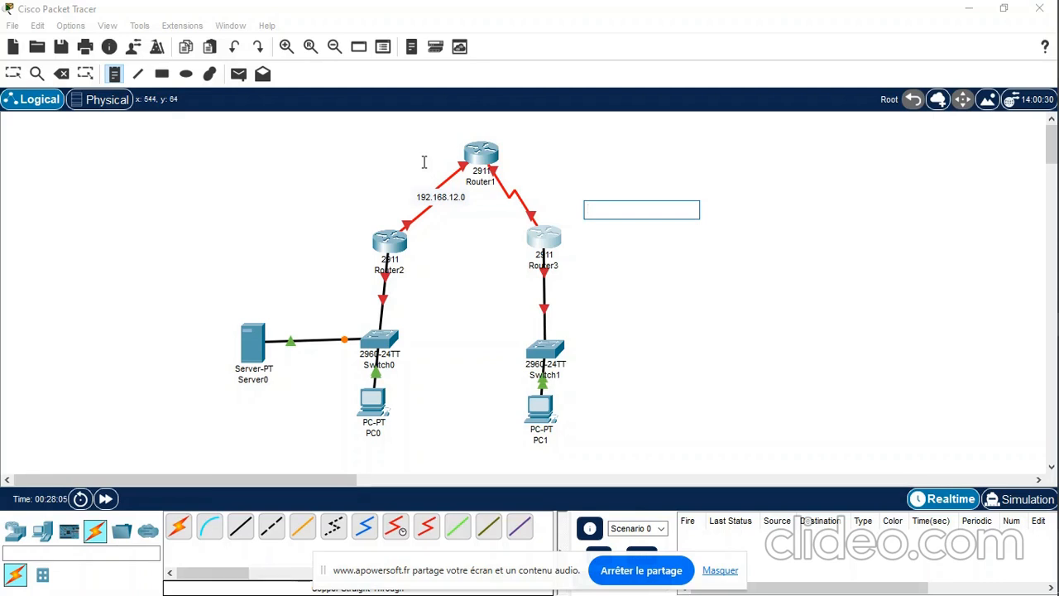
text(192.168.)
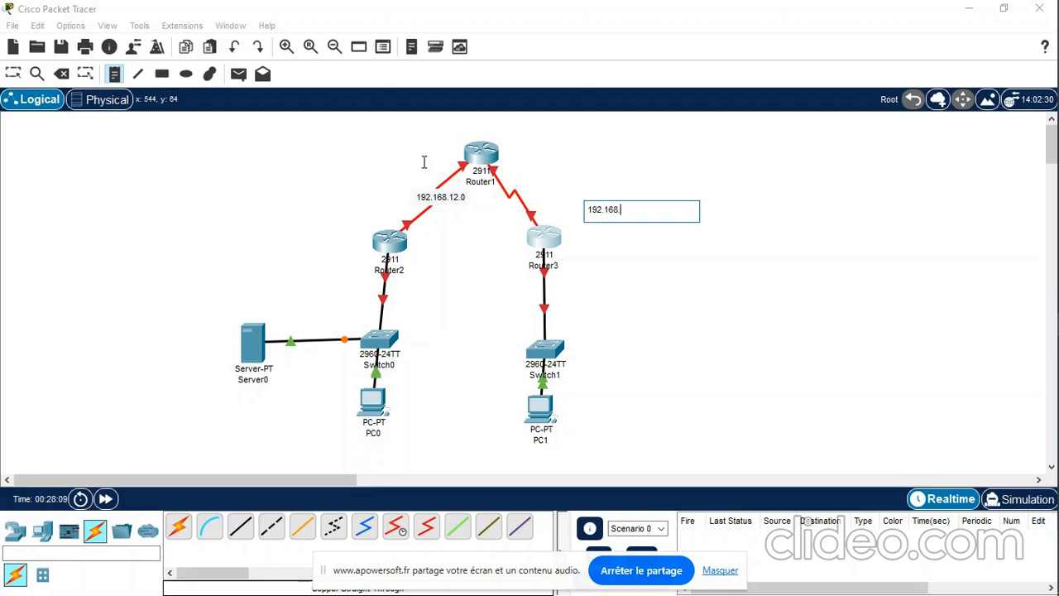
text(13.0)
- Add network notes reading 192.168.20.0 between Server0 and PC0 and 192.168.40.0 beside PC1
click(396, 400)
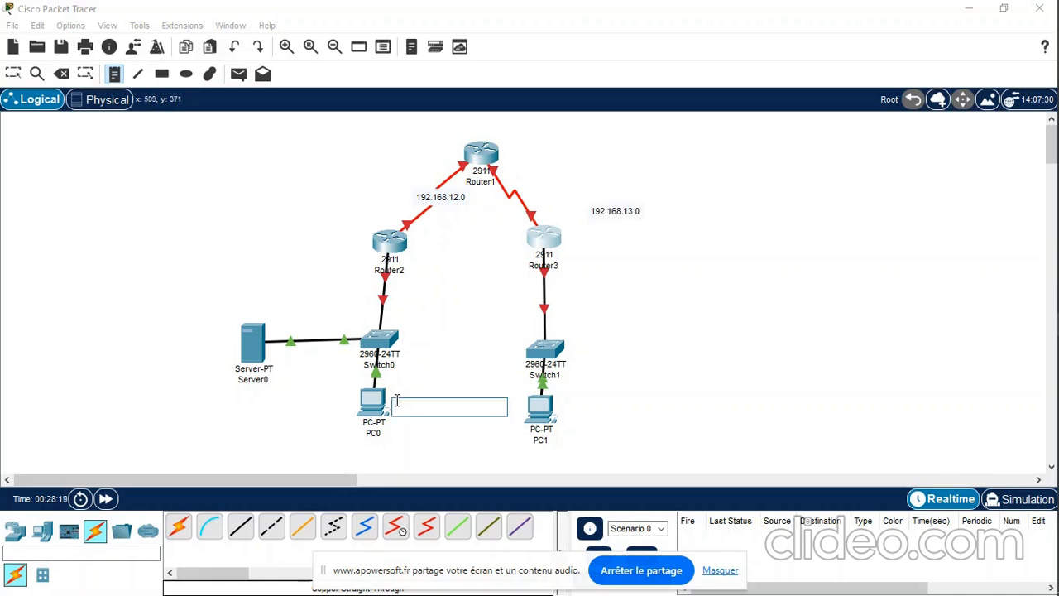
key(Escape)
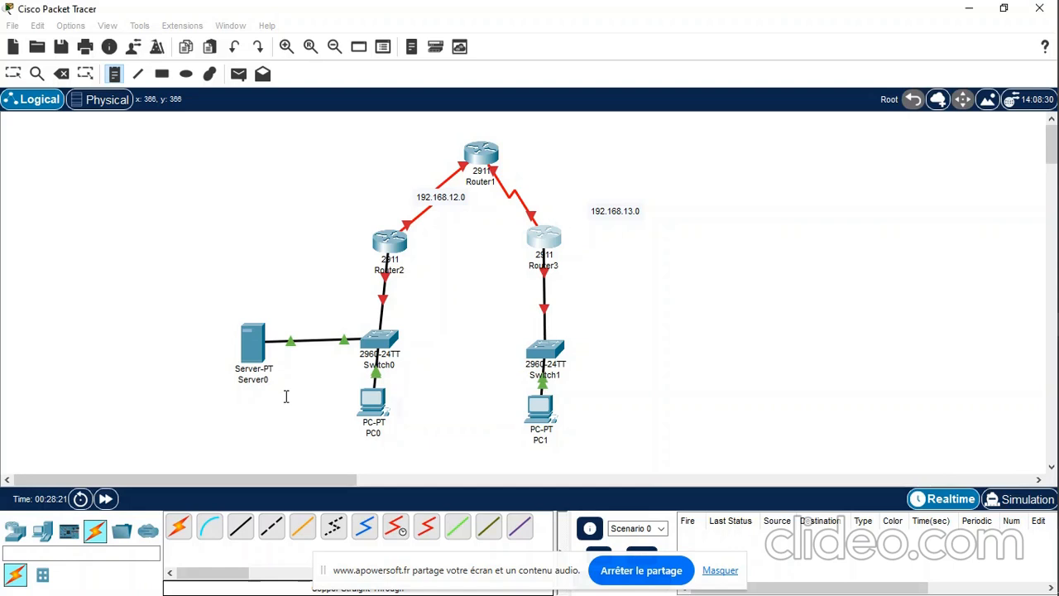
click(287, 398)
text(19)
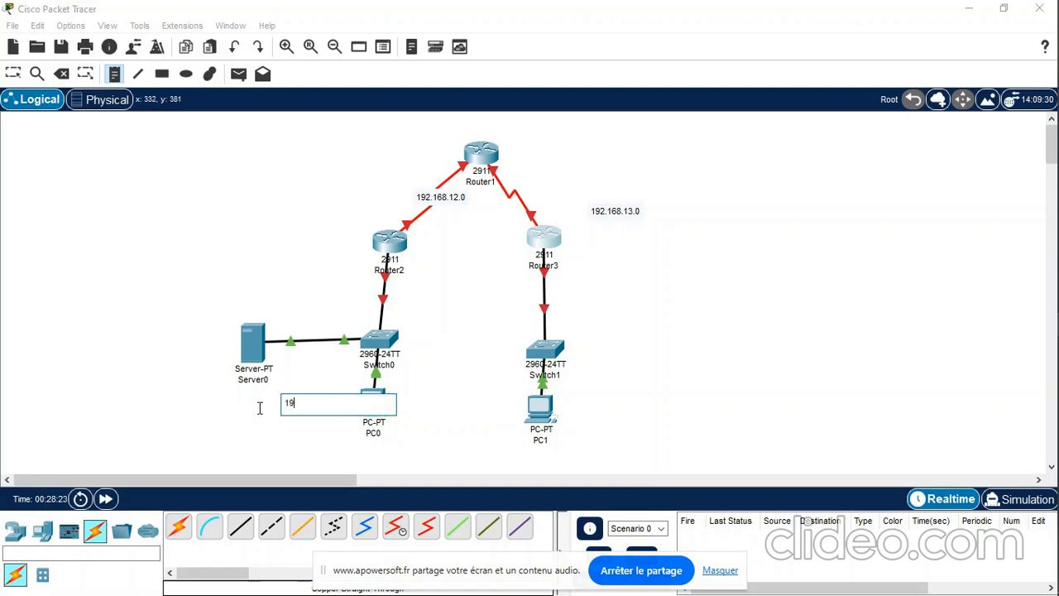
text(2.168.20.0)
click(620, 393)
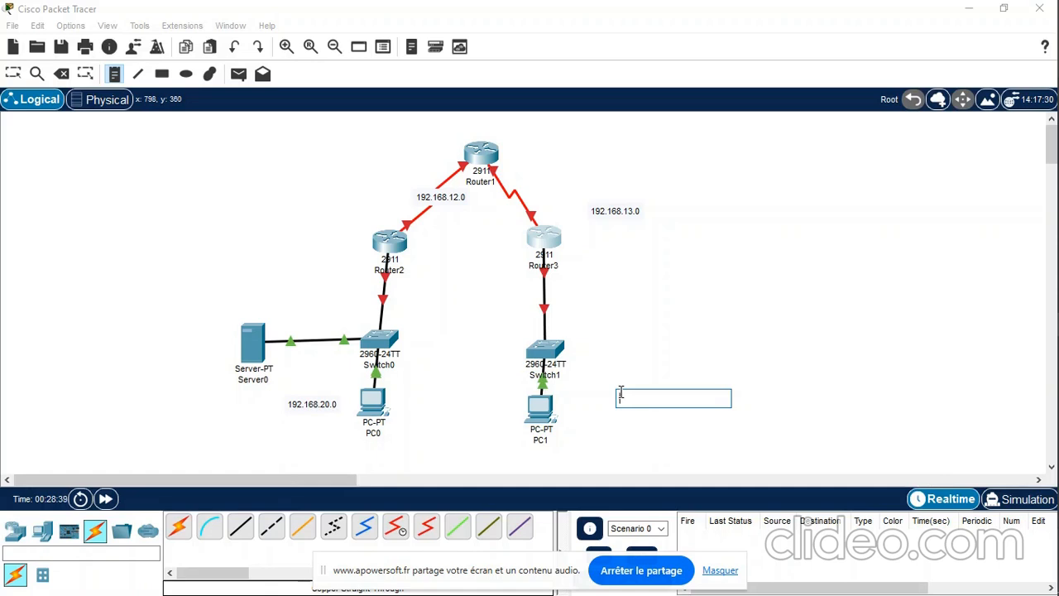
text(192.1)
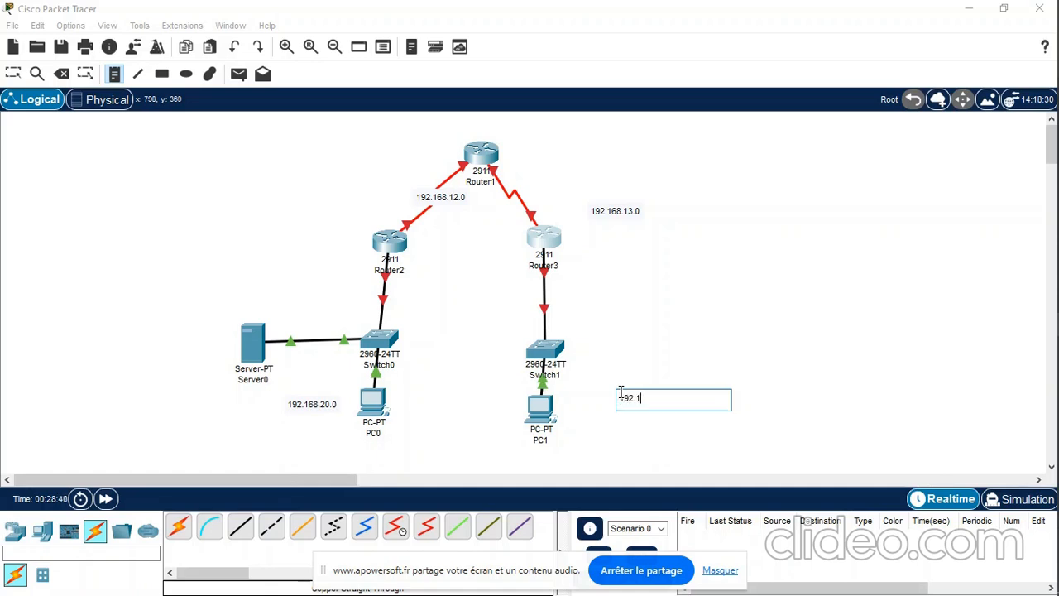
text(68.40.0)
click(601, 301)
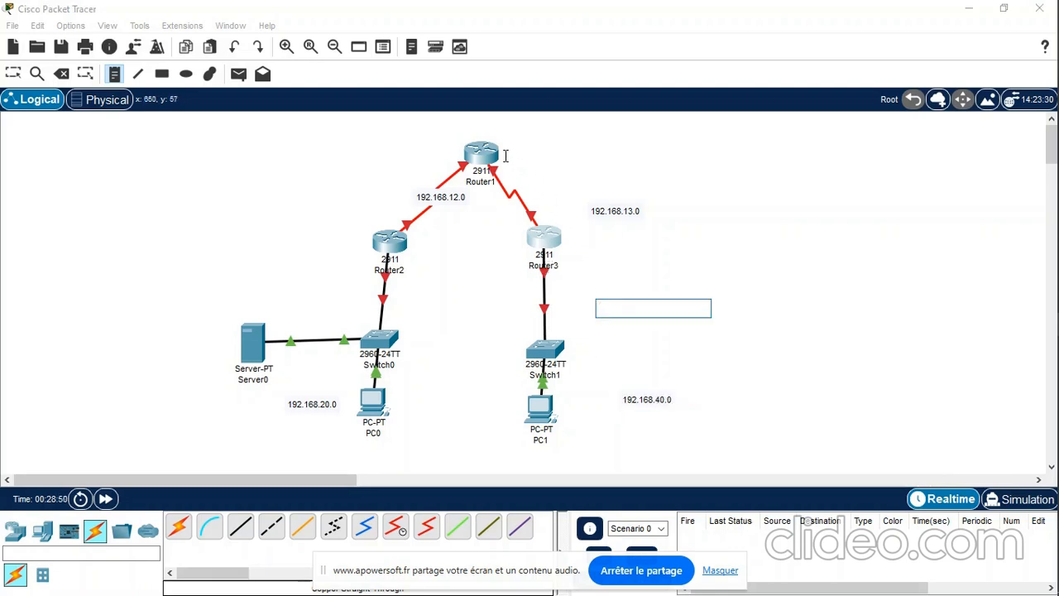
- Label the ends of the 192.168.13.0 serial link with notes: 1 at Router1 and 2 at Router3
click(501, 156)
text(1)
click(545, 220)
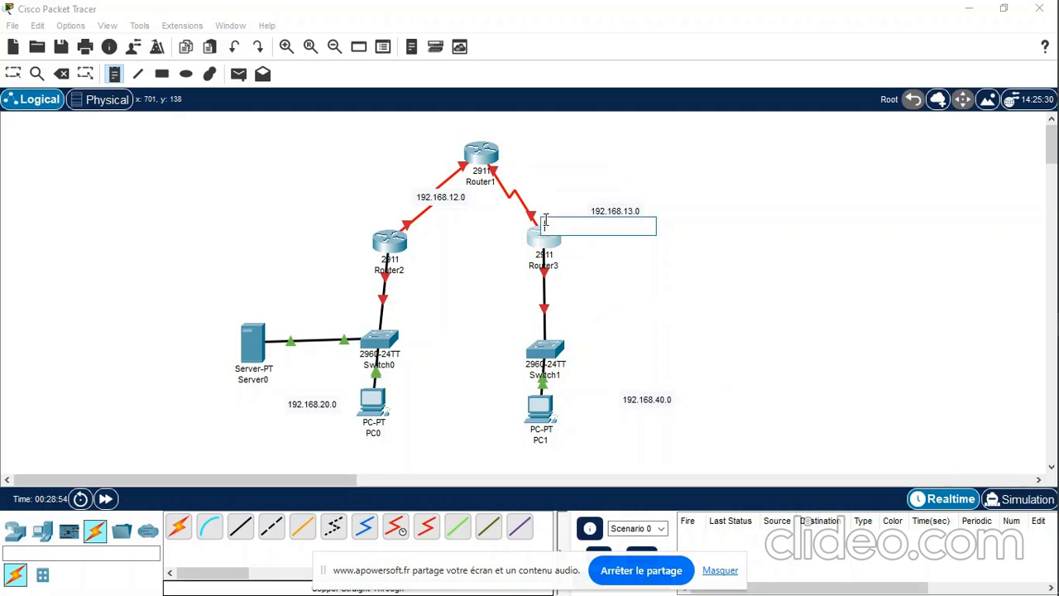
text(2)
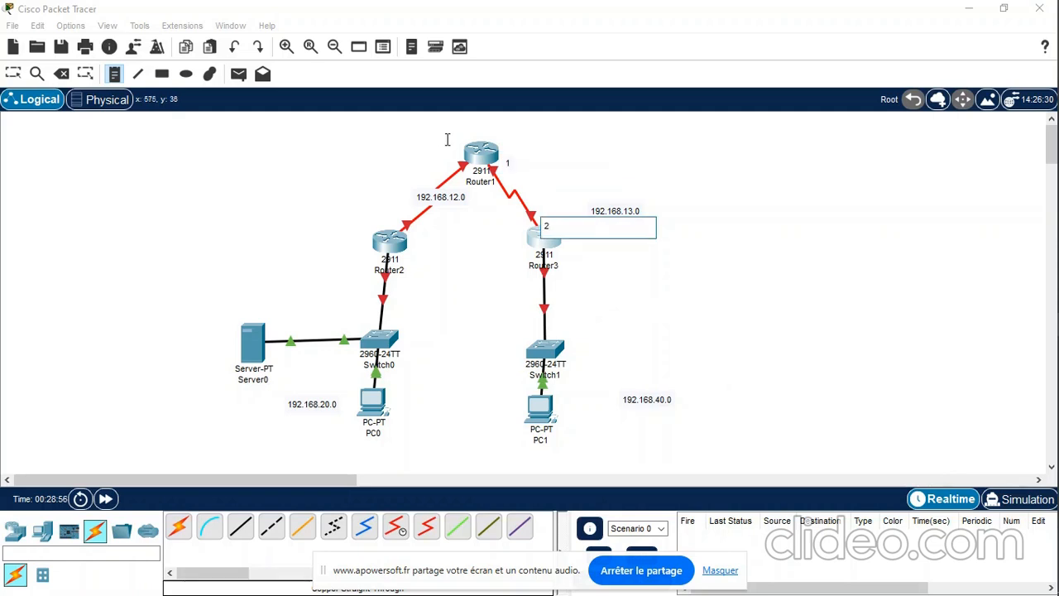
- Label the ends of the 192.168.12.0 serial link with notes, 1 at Router1 and 2 at Router2, and return to selection mode
click(457, 153)
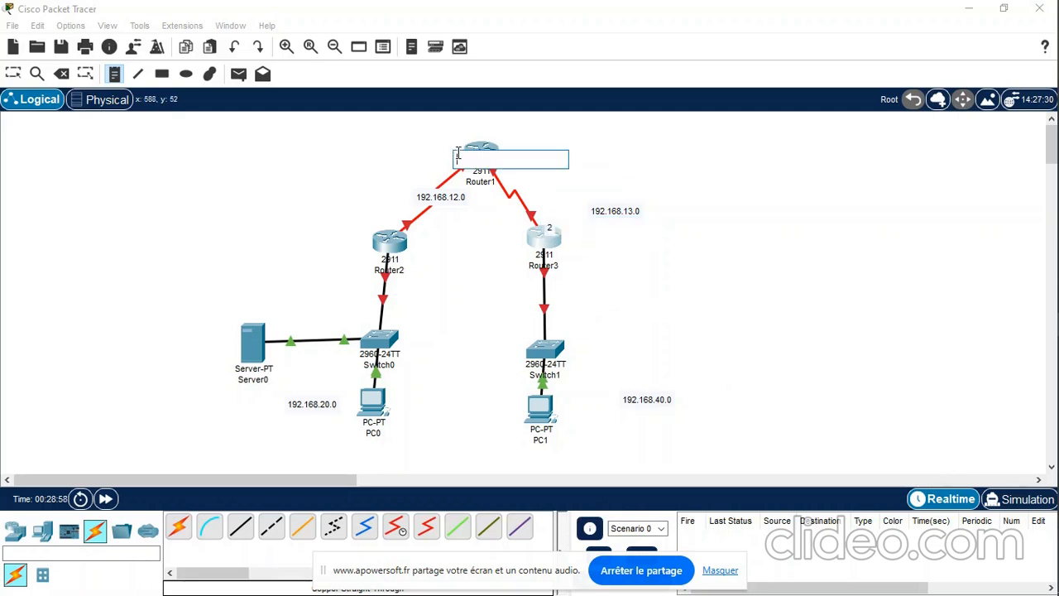
text(1)
click(388, 216)
click(388, 216)
text(2)
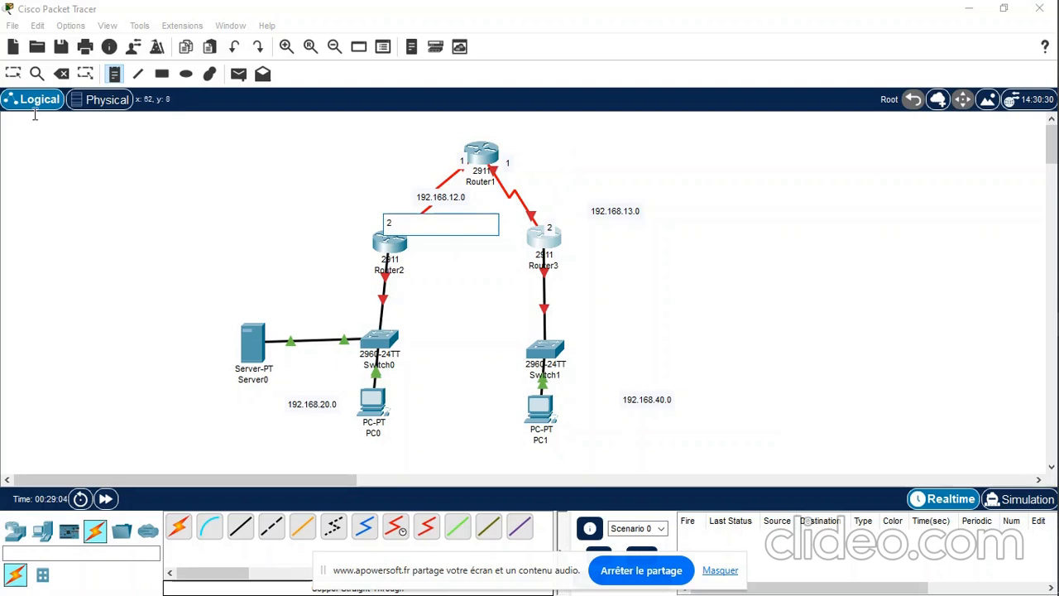
click(12, 75)
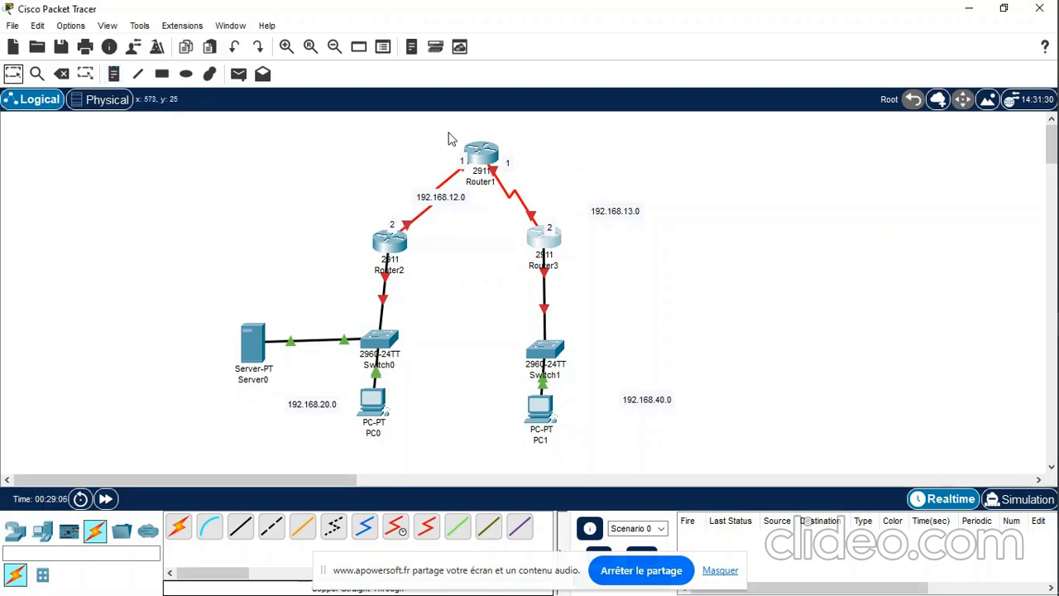
- Open Router5's command line, decline the initial configuration dialog, and enter global configuration mode with en and conf t
click(486, 157)
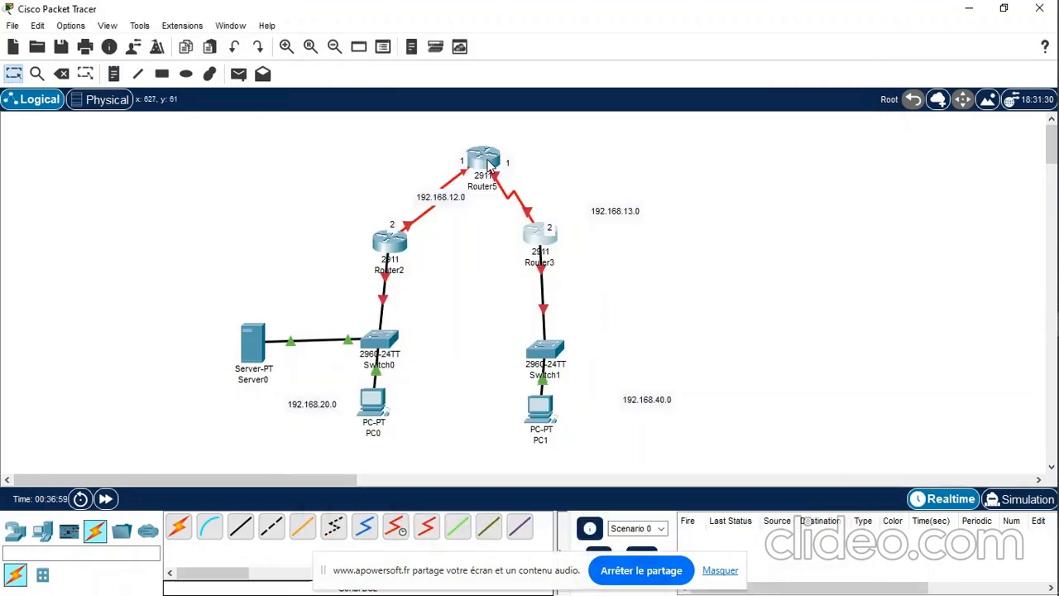
click(488, 166)
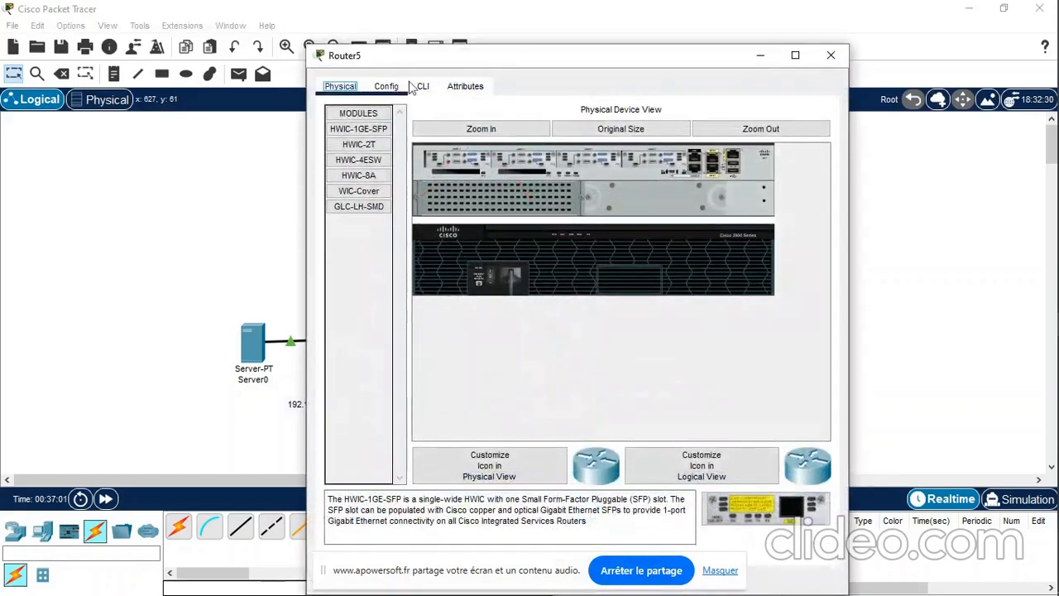
click(422, 87)
text(no)
key(Return)
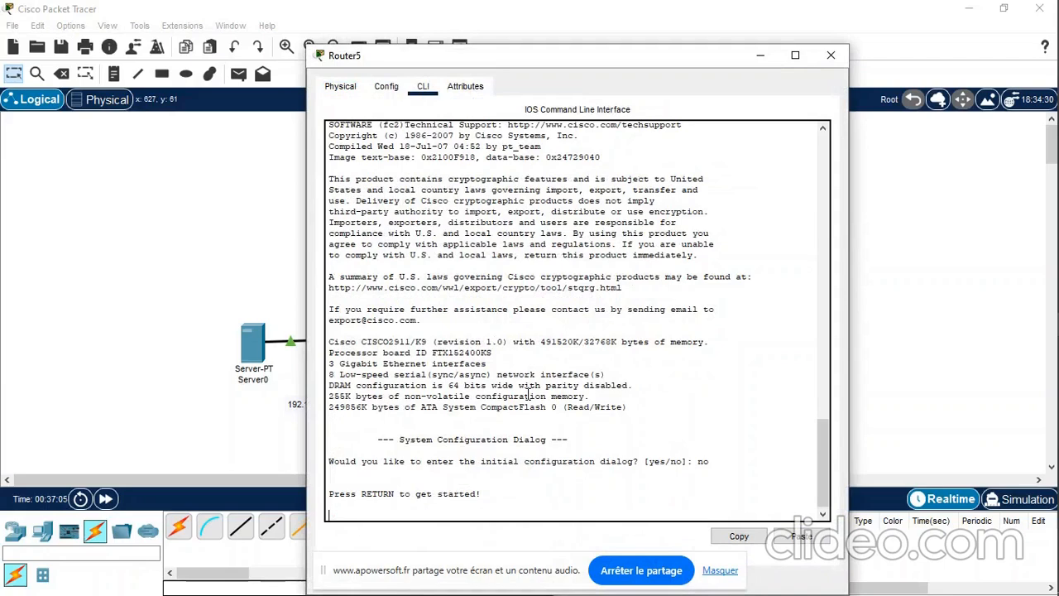
key(Return)
text(en)
key(Return)
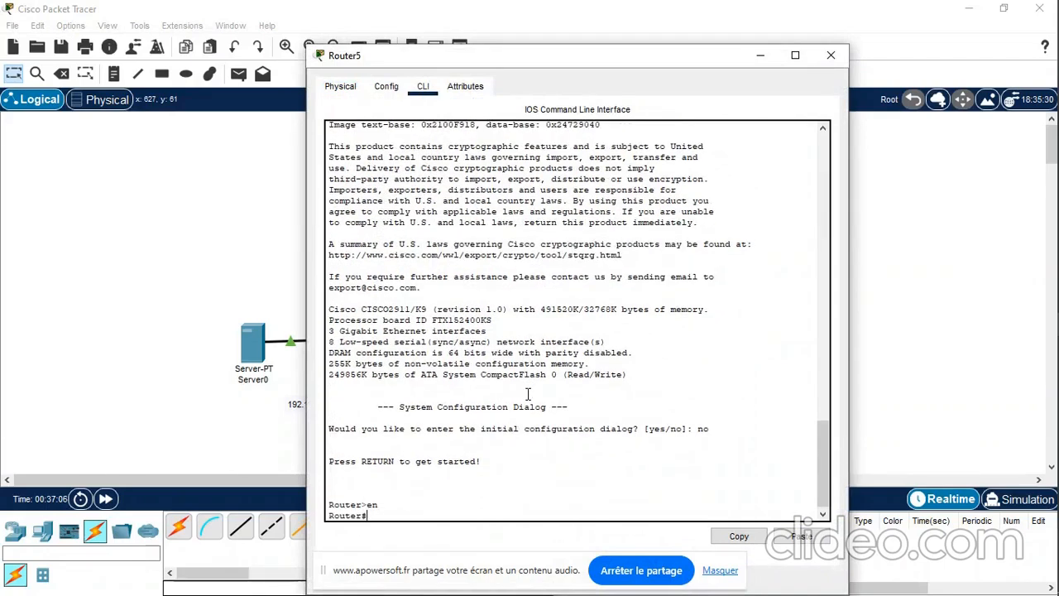
text(conf t)
key(Return)
- Configure Router5's interface serial 0/0/0 with IP address 192.168.12.1 and subnet mask 255.255.255.252
text(int)
key(Tab)
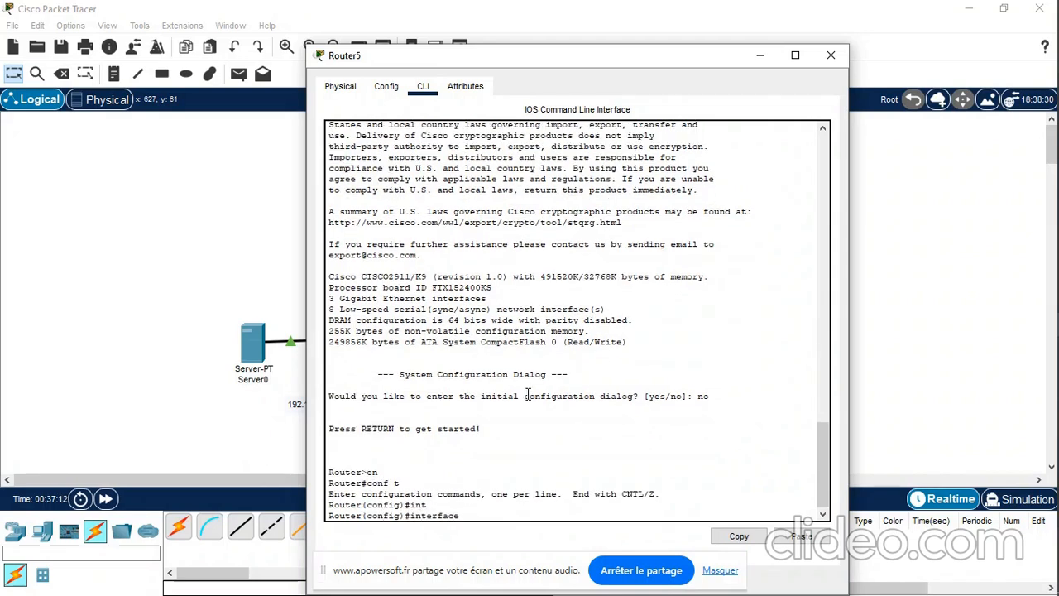
text(serial 0)
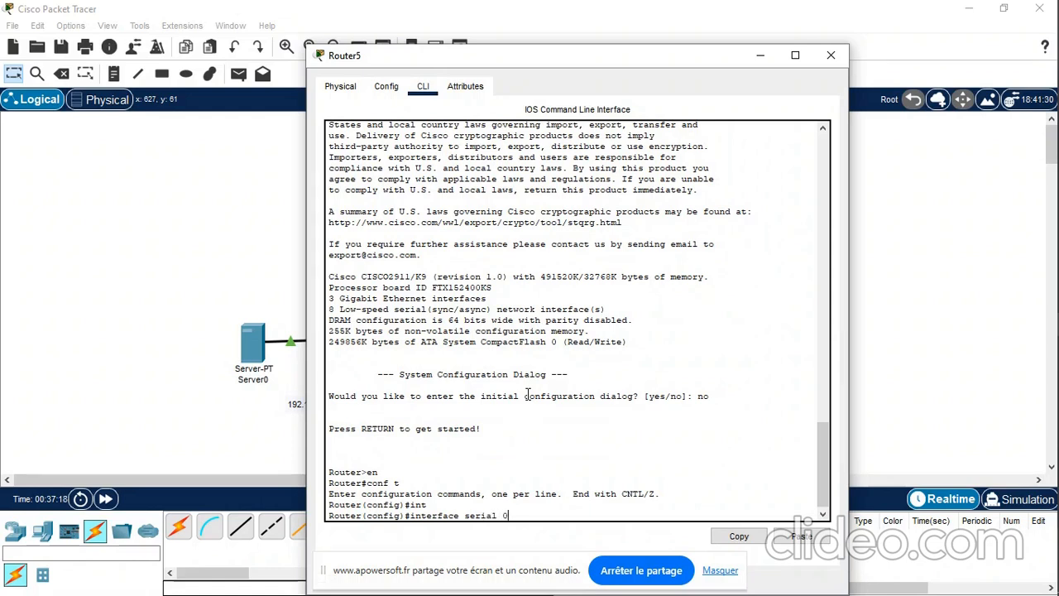
text(/0/0)
key(Return)
text(ip add)
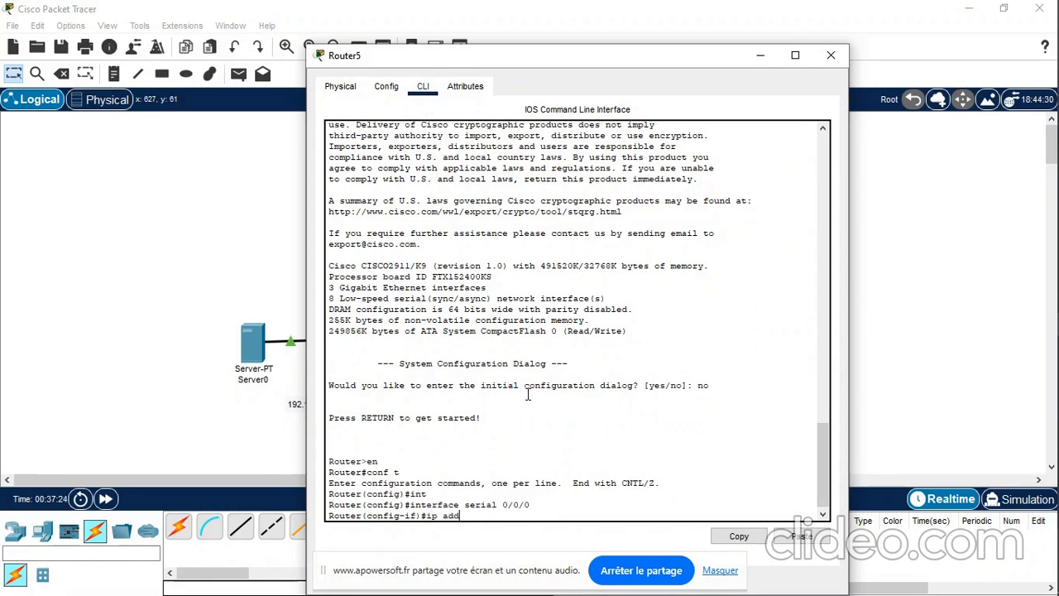
key(Tab)
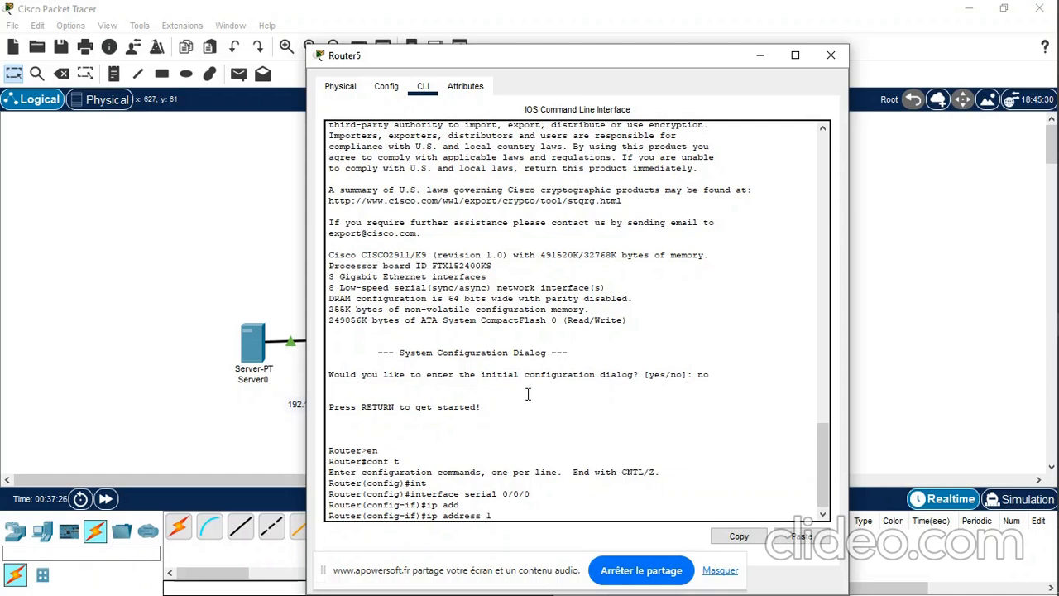
text(192.168)
text(.12.1 255.255.)
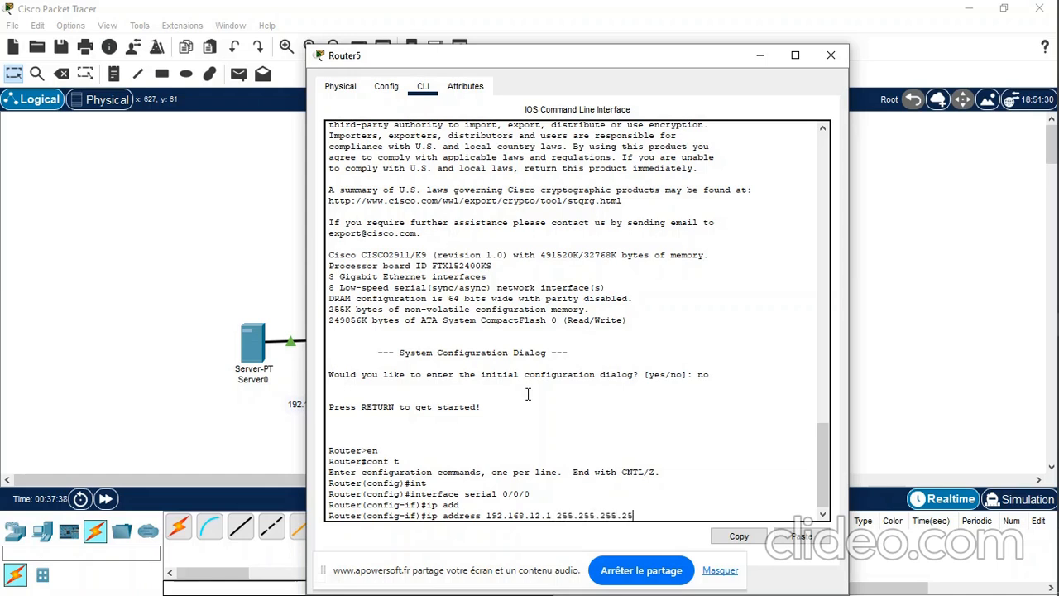
text(255.2)
key(Return)
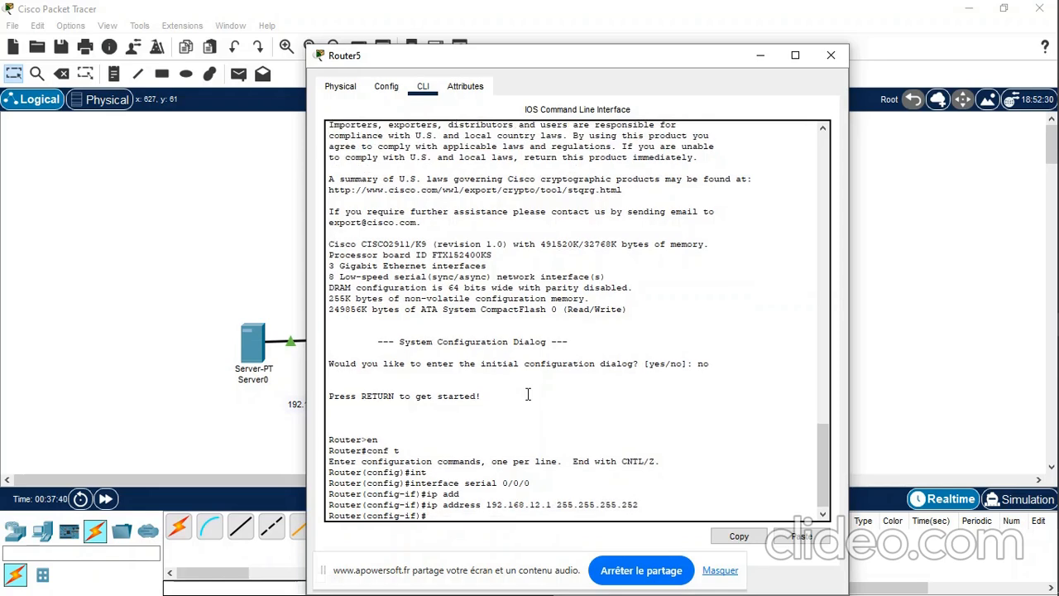
- Enable interface serial 0/0/0 with no shutdown
text(no shu)
key(Tab)
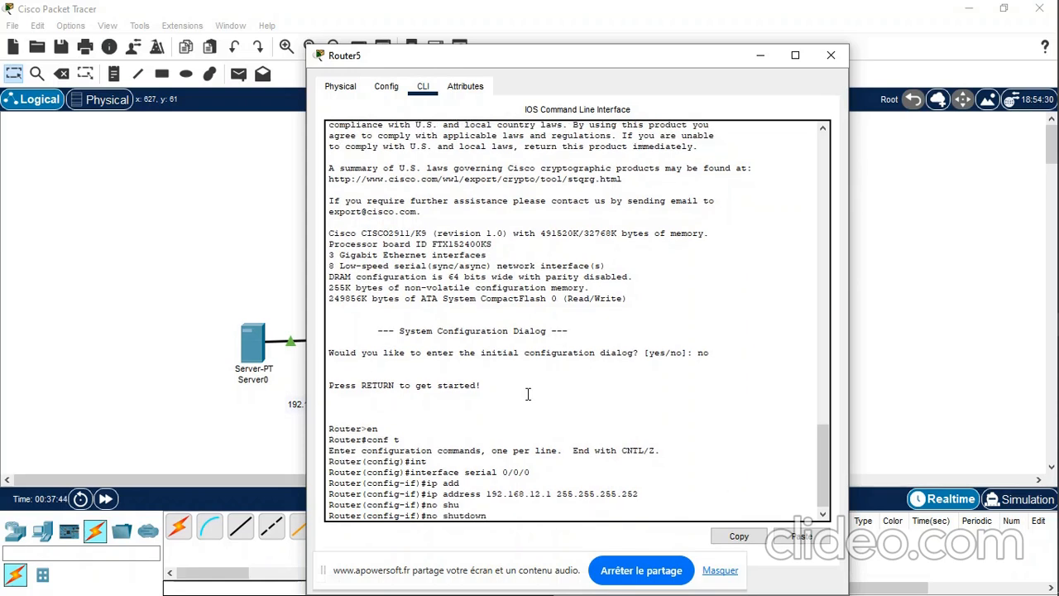
key(Return)
key(Return)
key(Return)
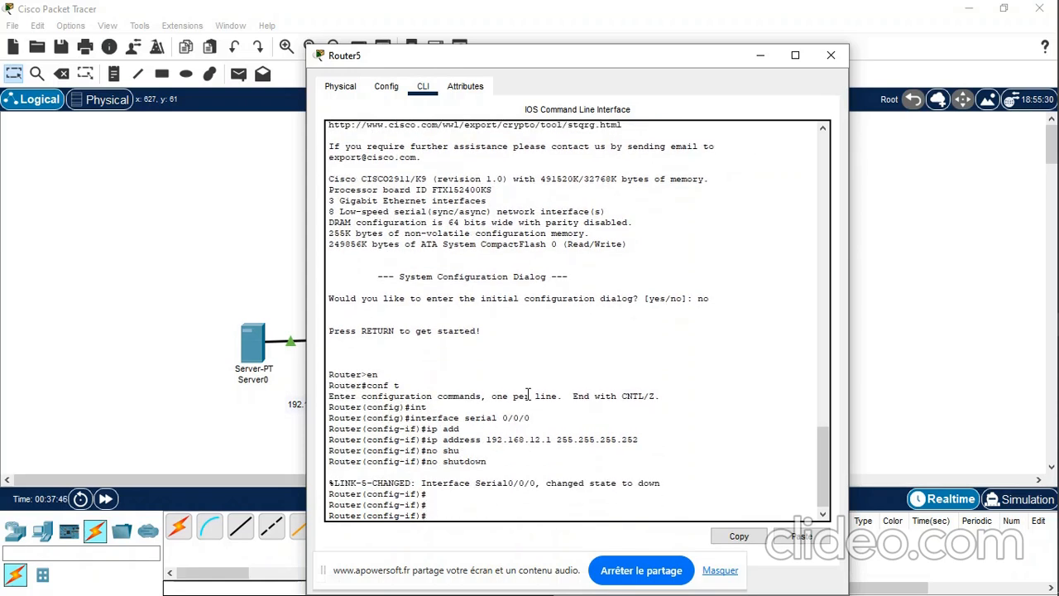
- Switch to configuring Router5's interface serial 0/1/0
text(inter)
key(Tab)
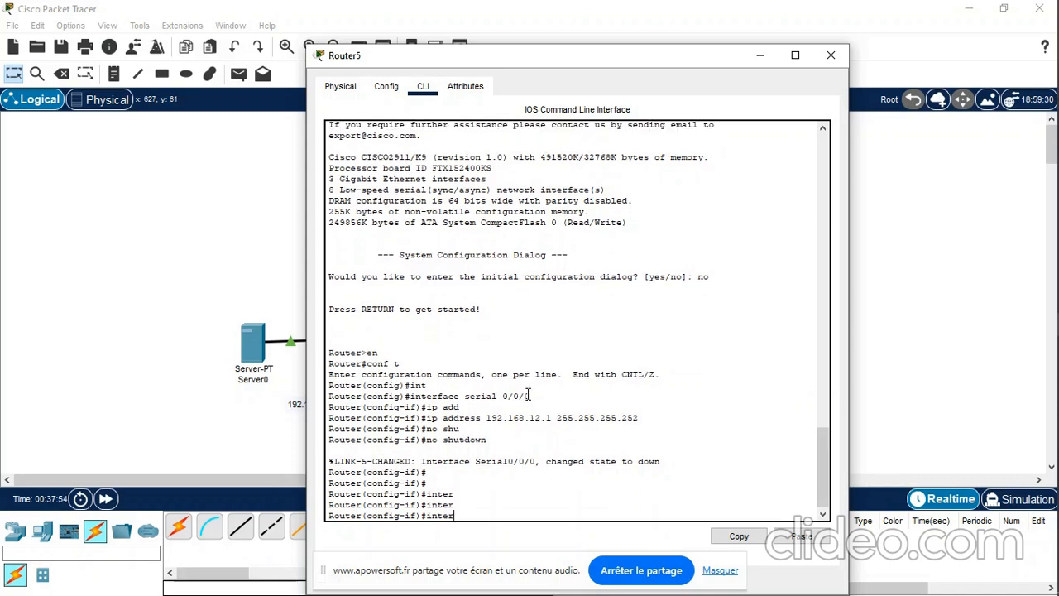
text(face serial 0/)
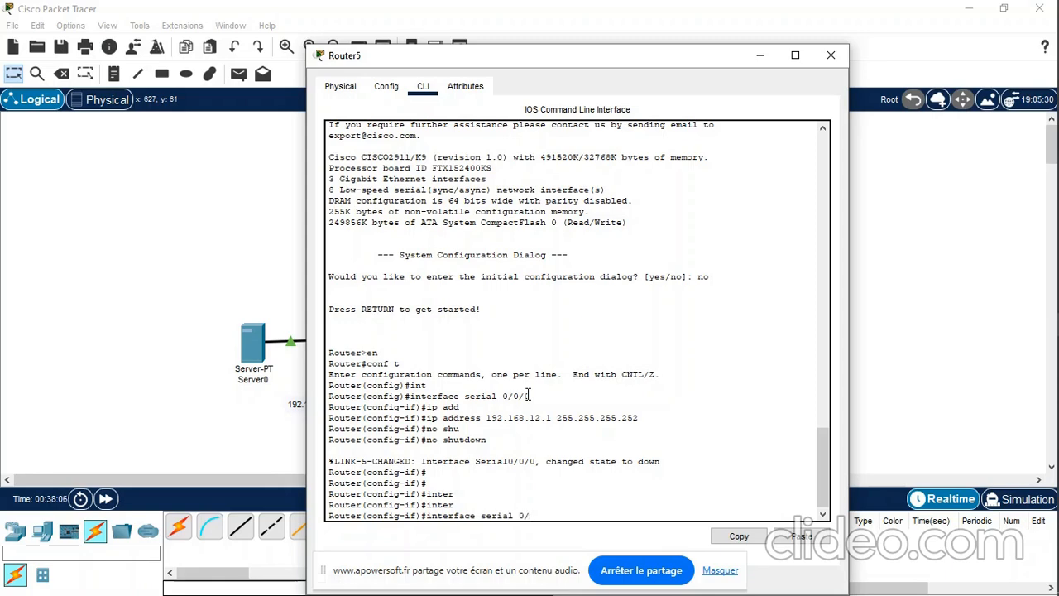
text(1/0)
key(Return)
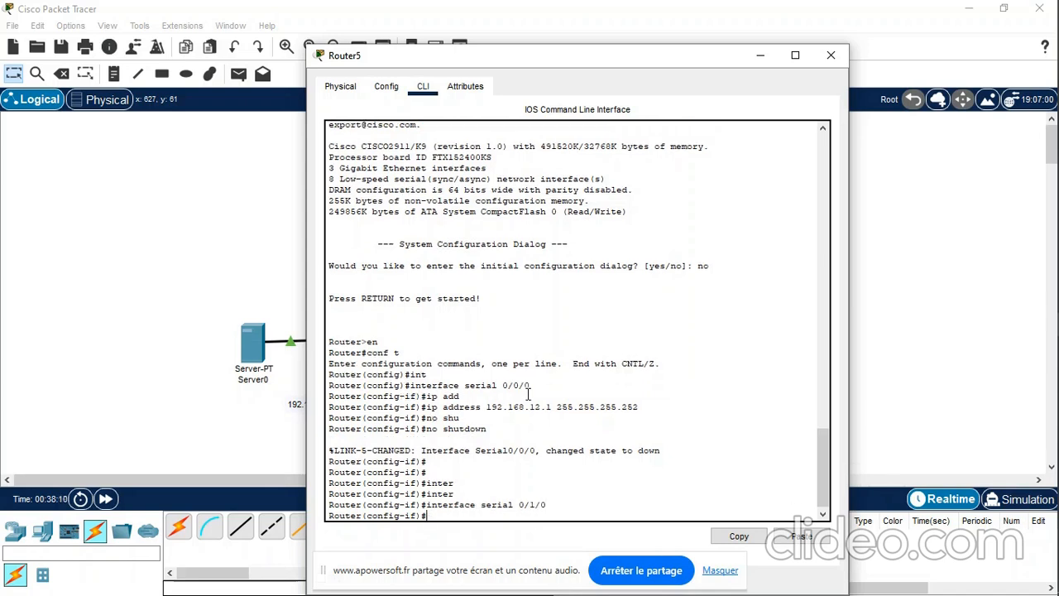
- Try to assign IP address 192.168.13.1 to interface serial 0/1/0 without giving a subnet mask
text(ip)
key(Tab)
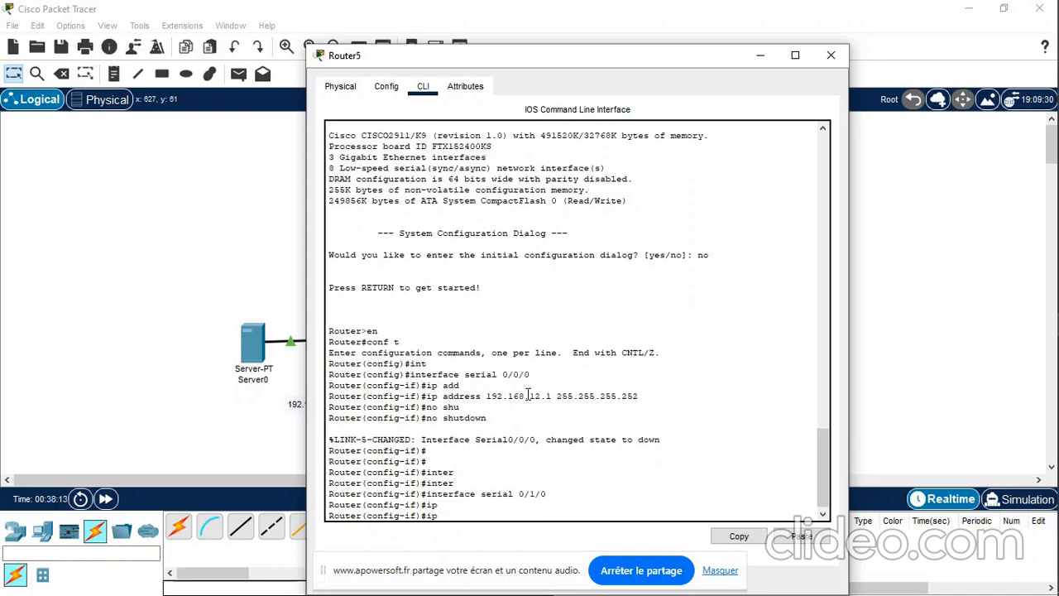
text(address)
key(Tab)
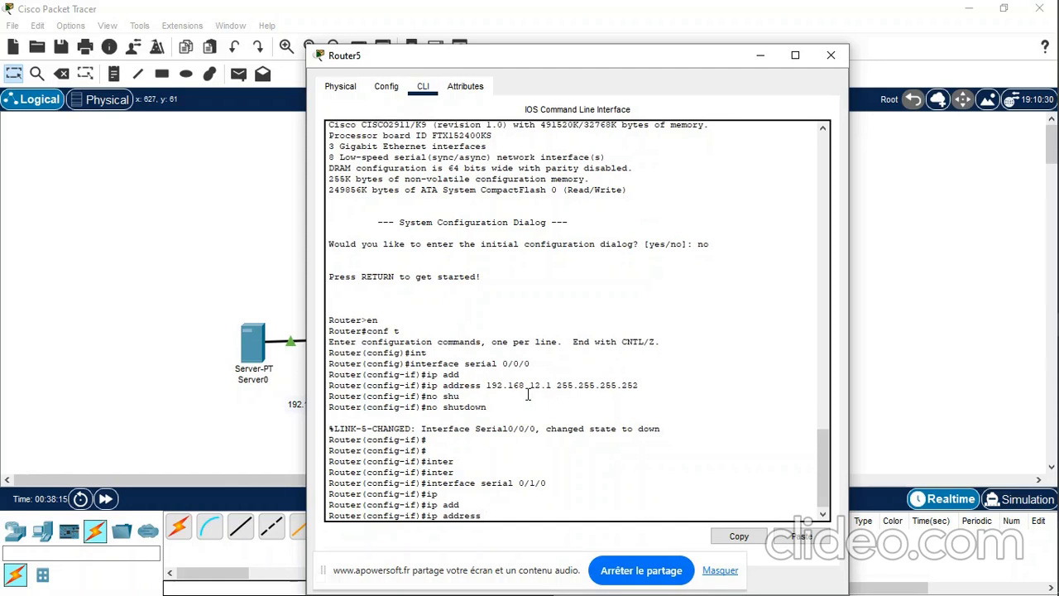
text(192.)
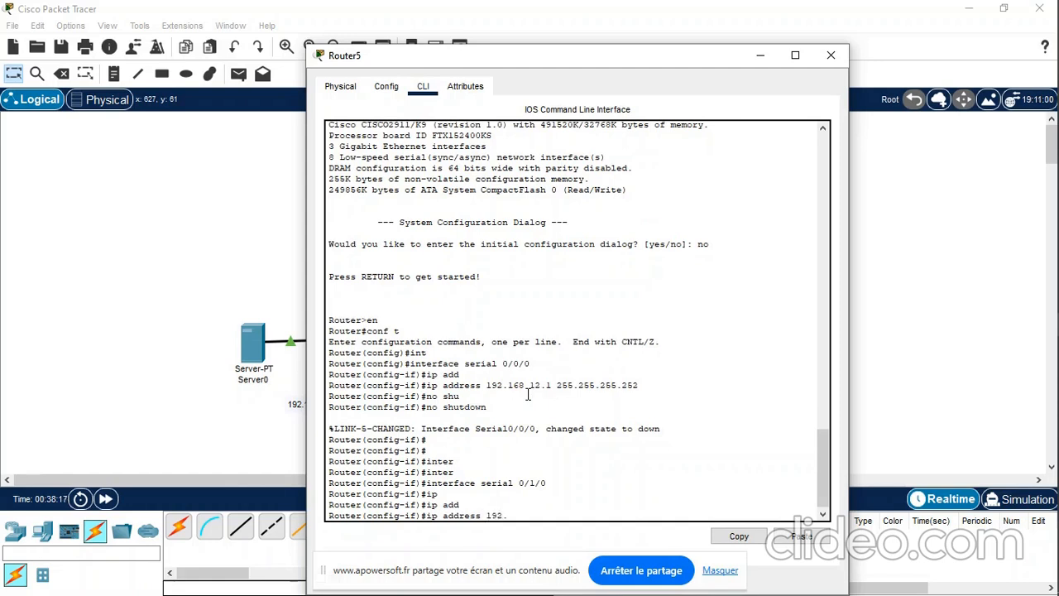
text(168.)
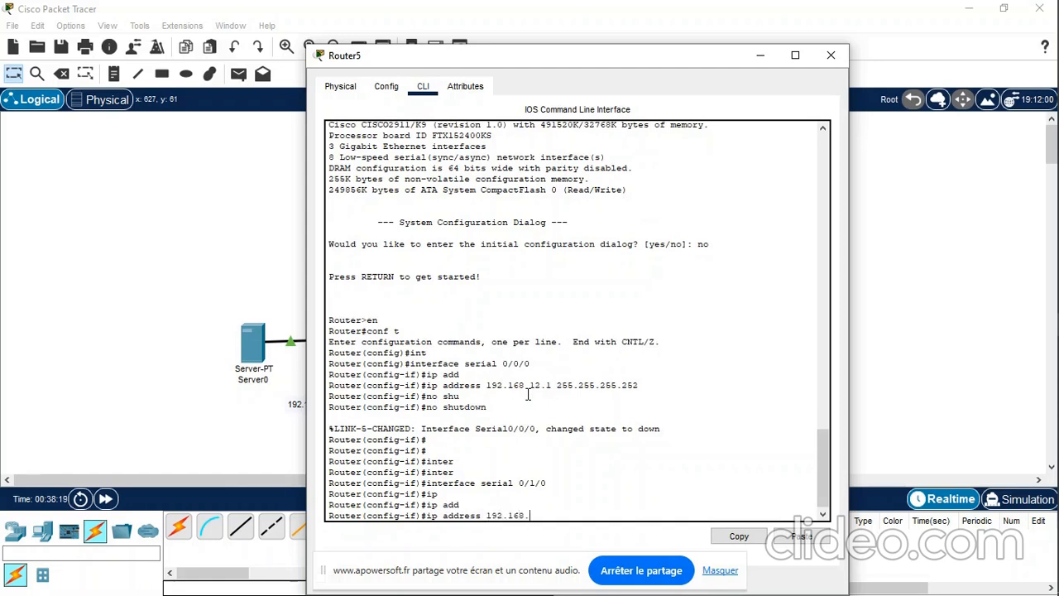
text(13.1)
key(Return)
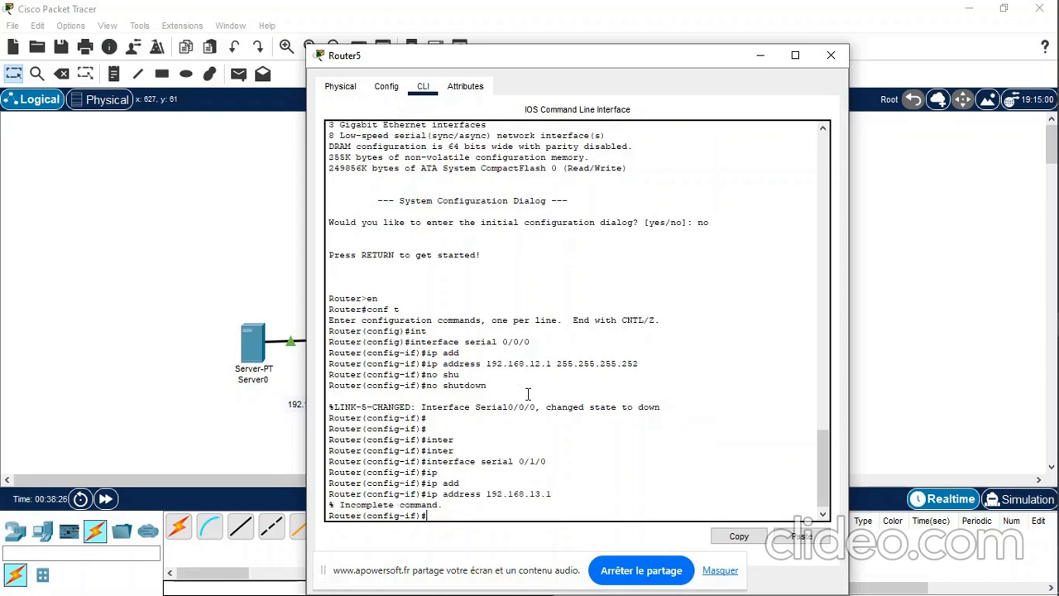
- Try to assign 192.168.13.1 to interface serial 0/1/0 with the mask entered as 255.225.255.252
key(Up)
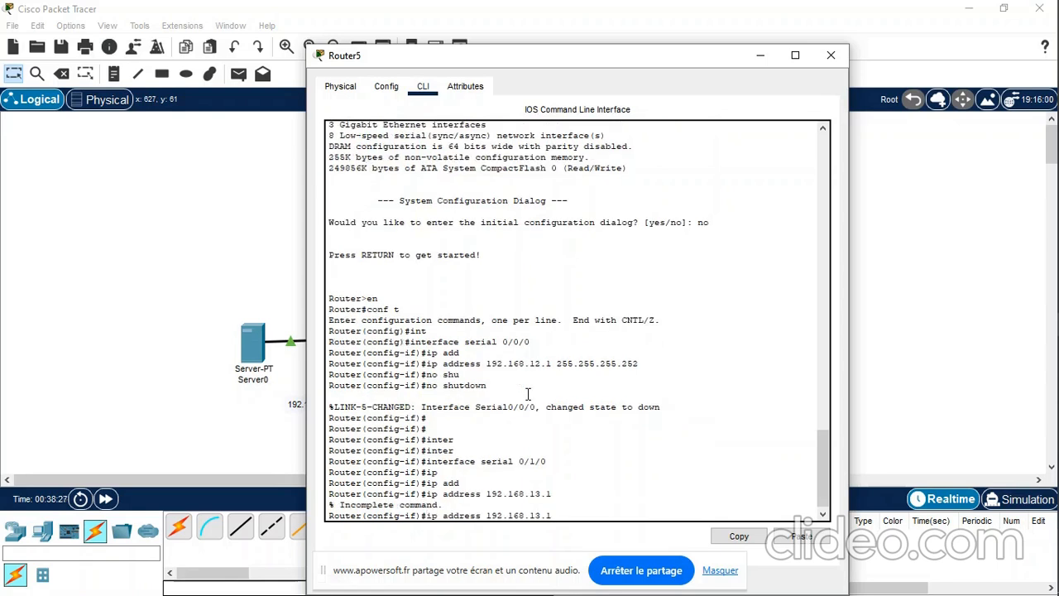
text(5)
key(BackSpace)
text(2550)
key(BackSpace)
text(.225.255.252)
key(Return)
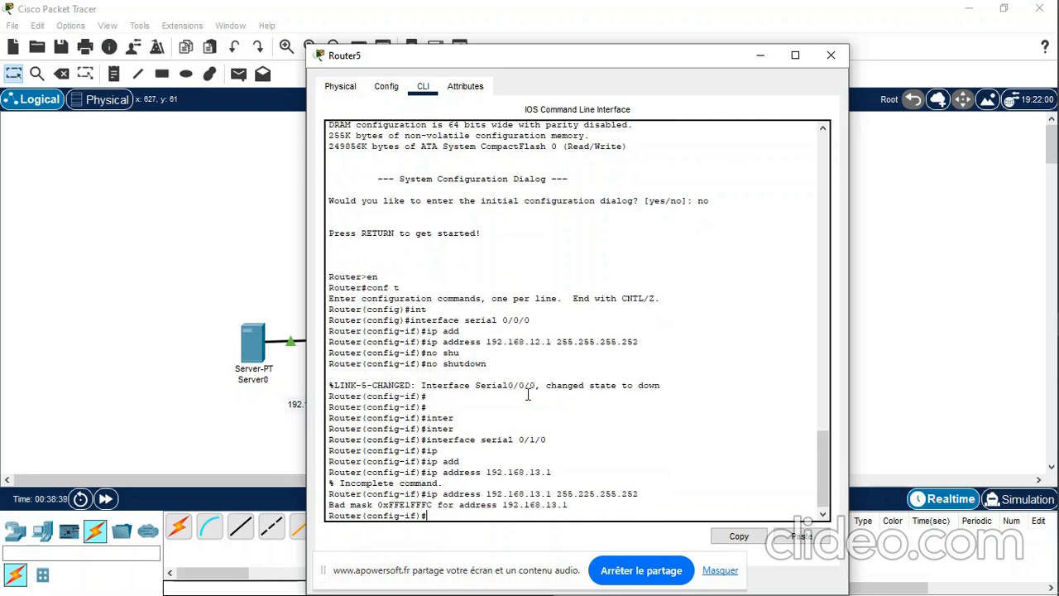
- Enable interface serial 0/1/0 with no shut
text(no shut)
key(Tab)
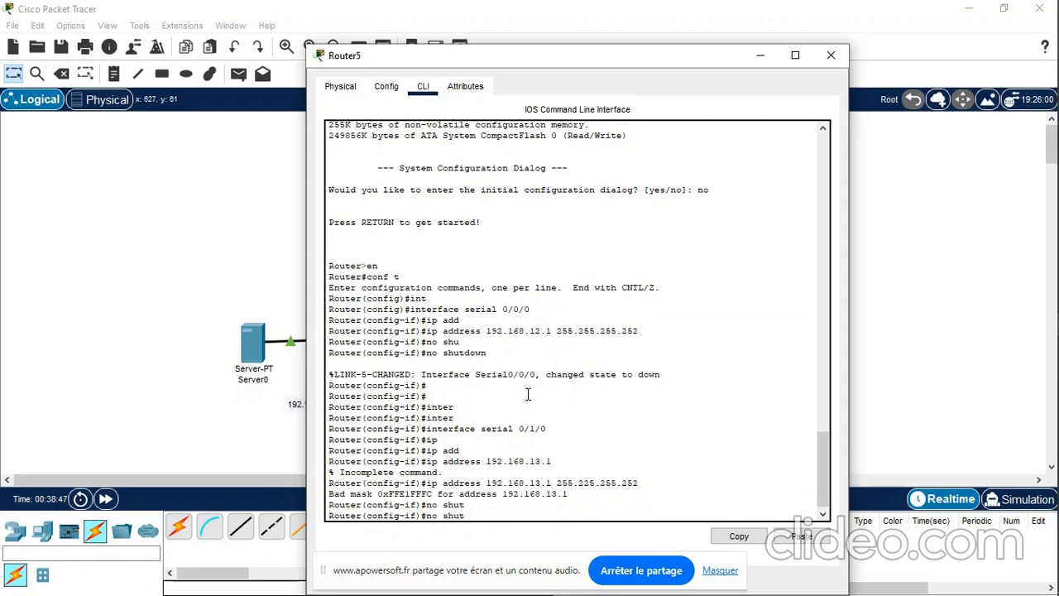
key(Return)
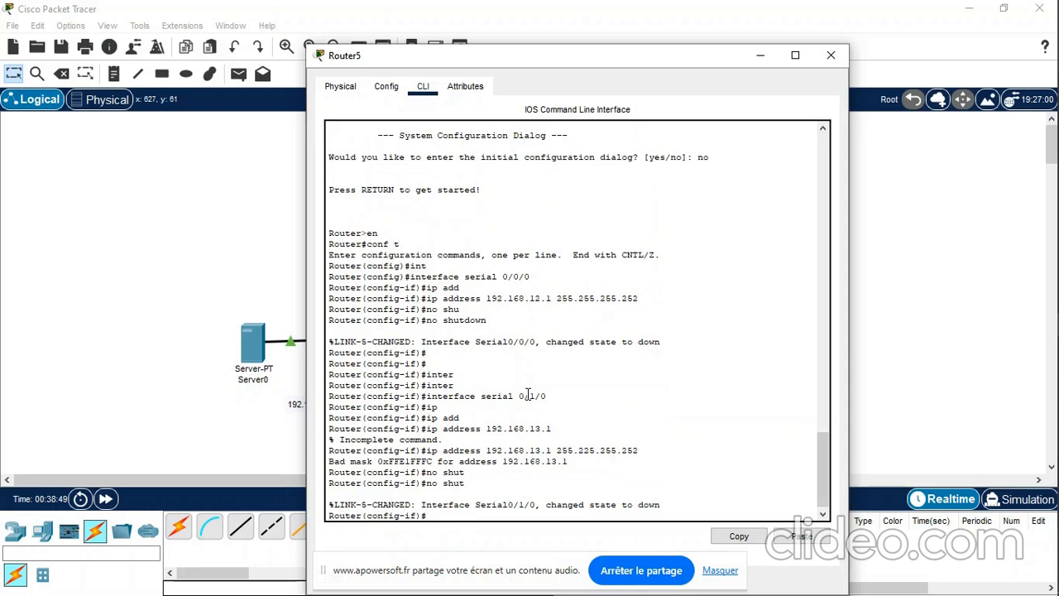
key(Return)
key(Return)
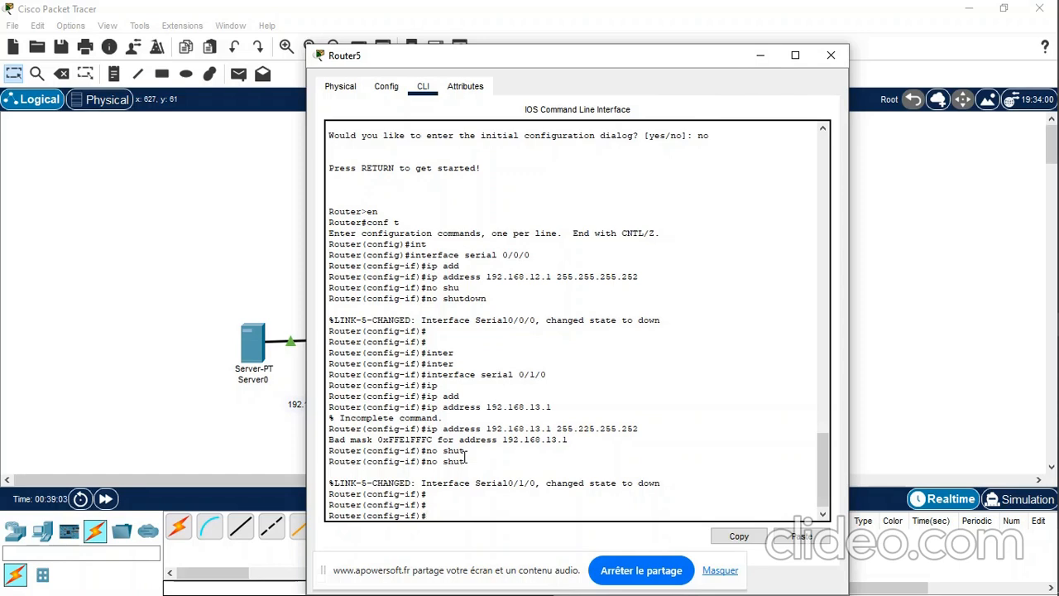
- Start RIP routing on Router5 with router rip and set it to version 2
text(router rip)
key(Return)
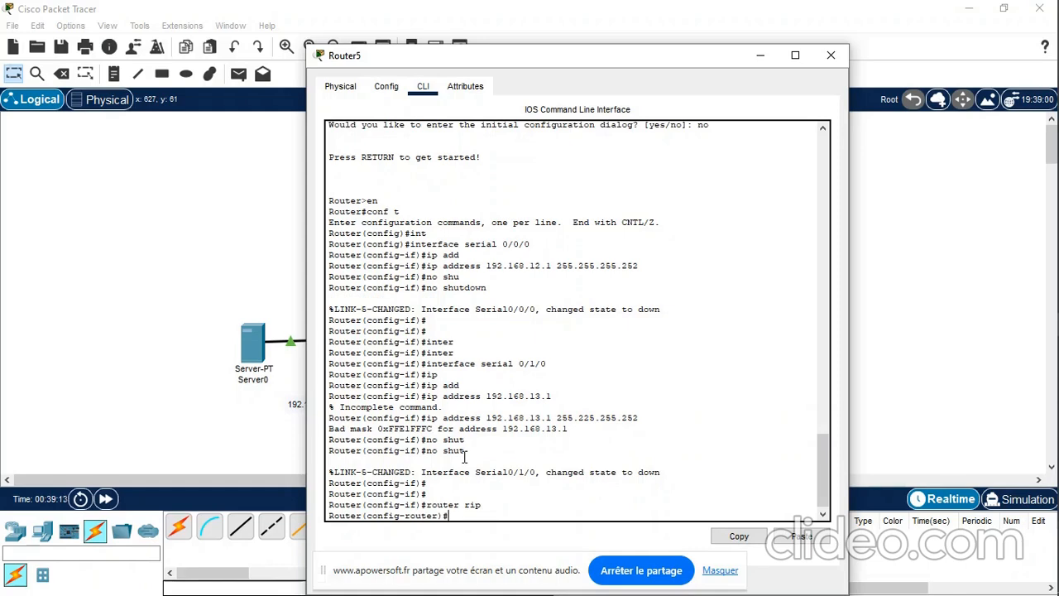
text(version 2)
key(Return)
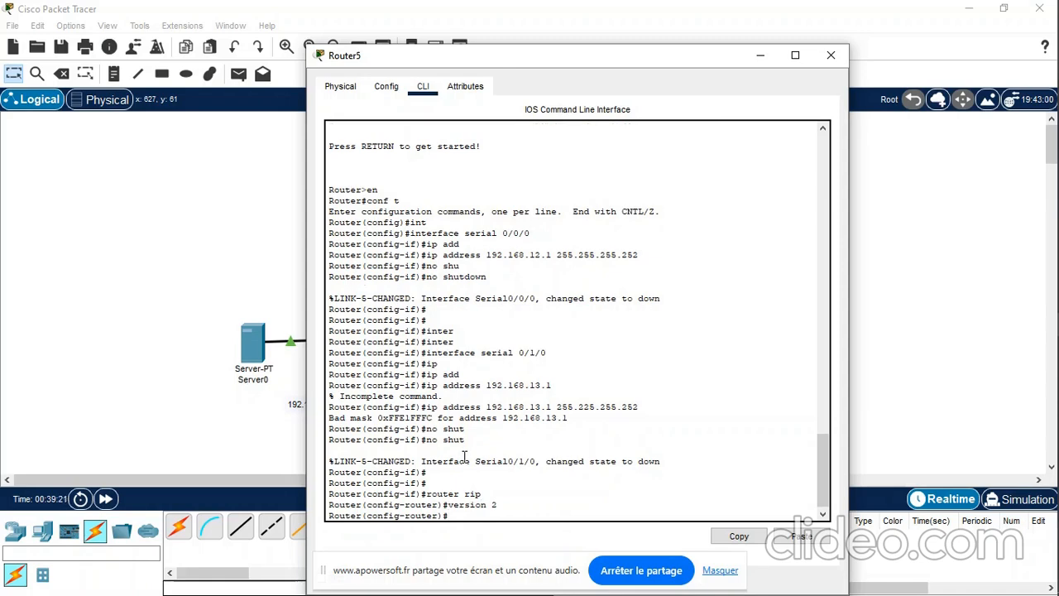
- Add the networks 192.168.12.0 and 192.168.13.0 to Router5's RIP configuration
text(network 192.168.12.0)
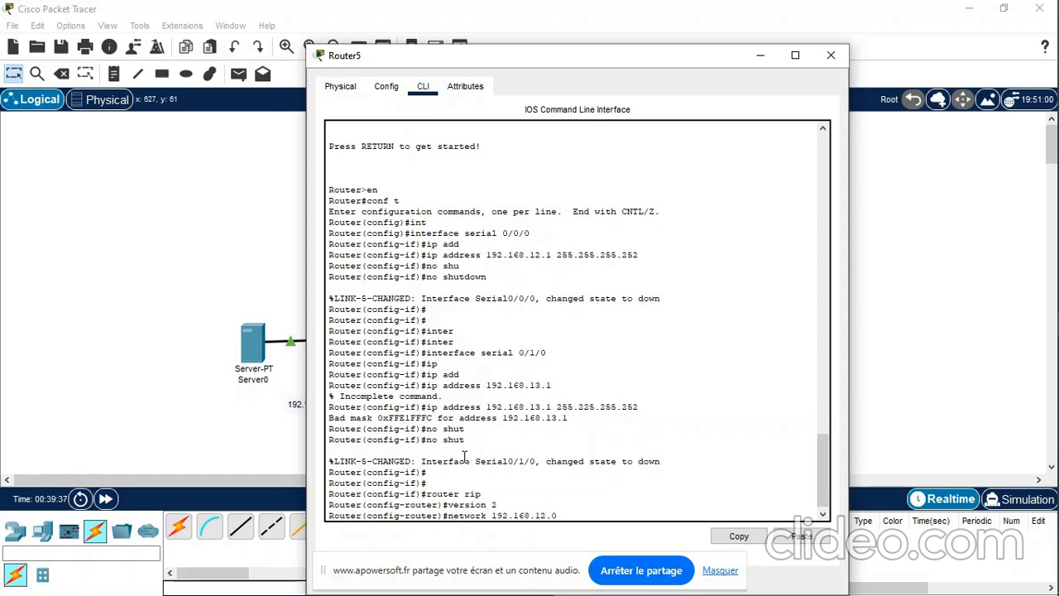
key(Return)
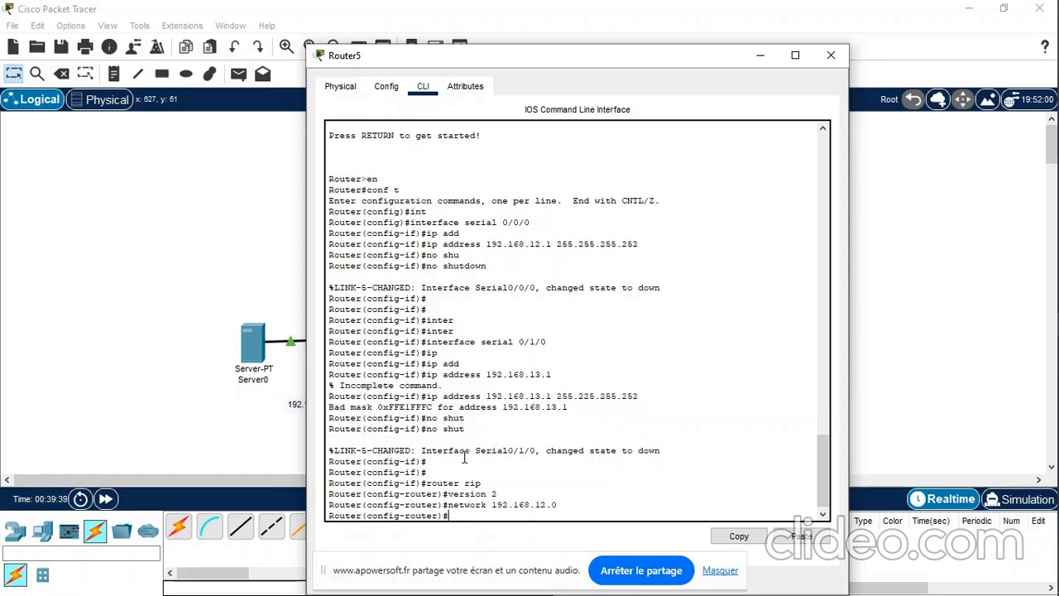
key(Up)
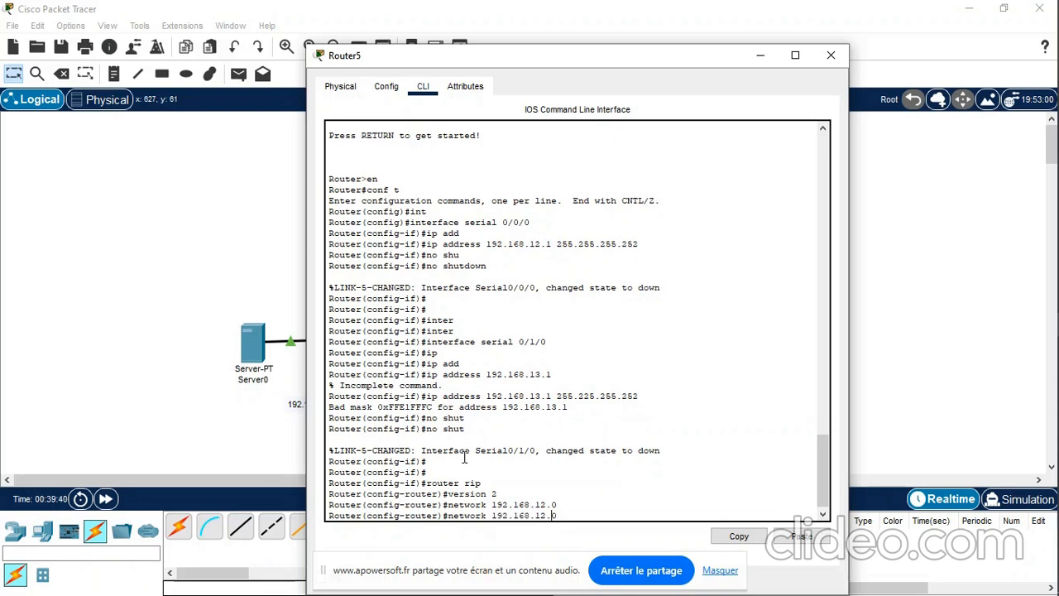
key(Left)
key(Left)
key(BackSpace)
text(3)
key(Return)
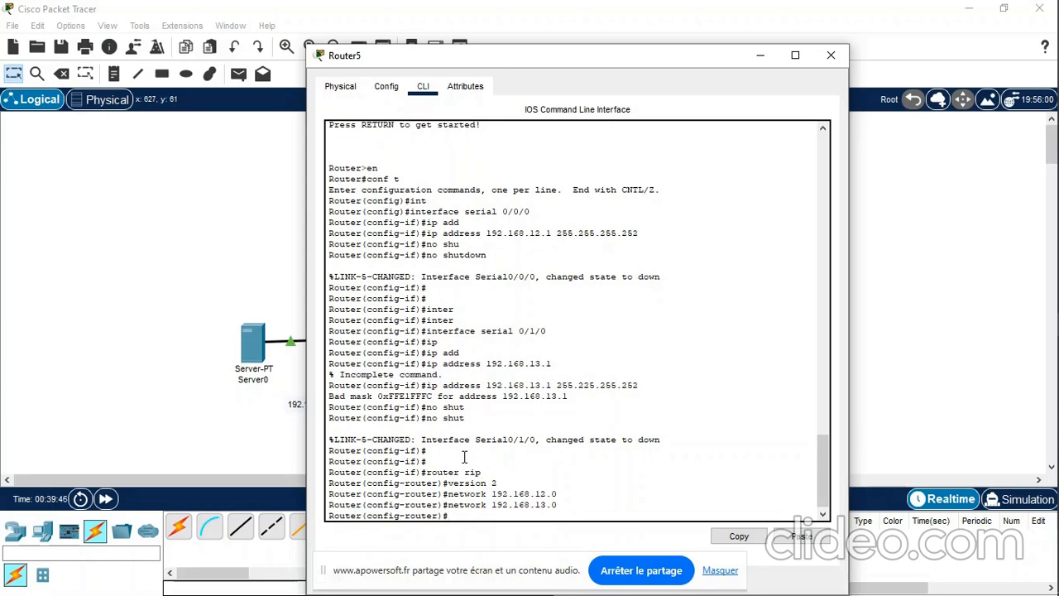
- Disable automatic route summarization in RIP with no auto-summary
text(no auto)
key(Tab)
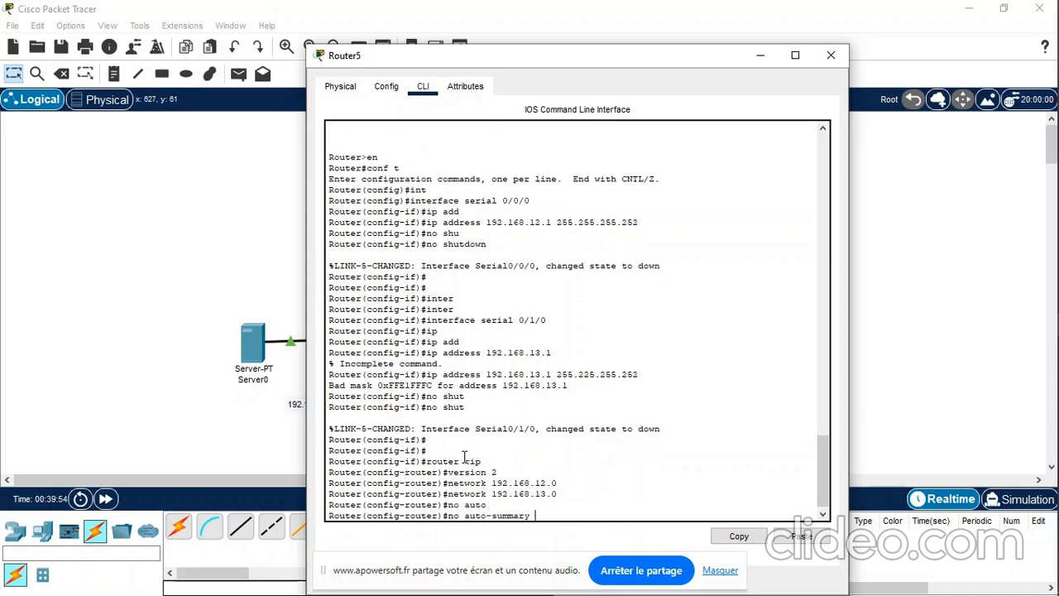
key(Return)
key(Return)
key(Return)
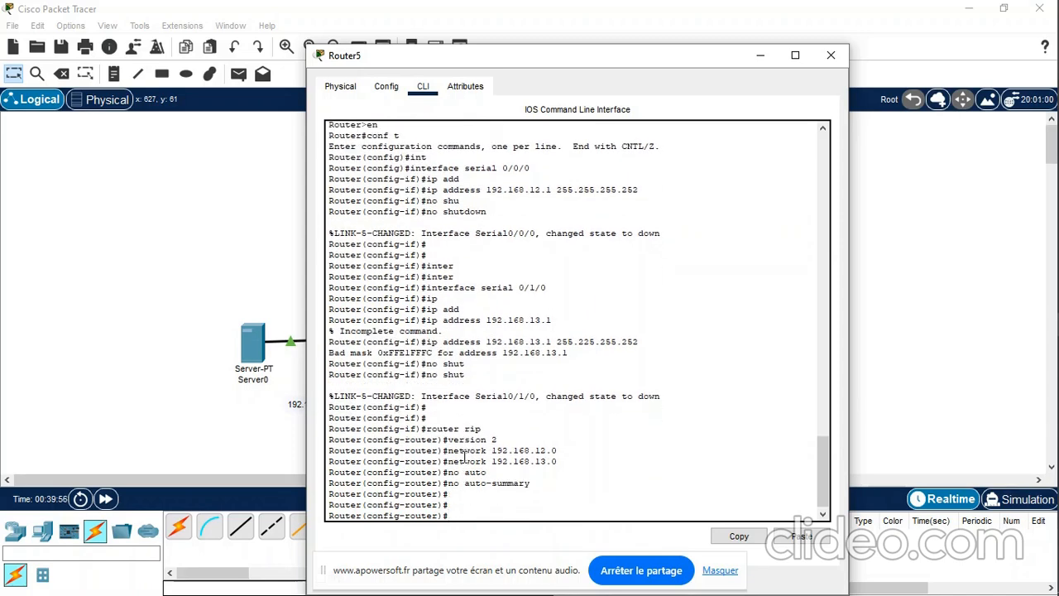
- Leave RIP configuration and global configuration modes with exit
text(c)
text(op)
text(i)
text( r)
key(BackSpace)
key(BackSpace)
key(BackSpace)
key(BackSpace)
text(exit)
key(Return)
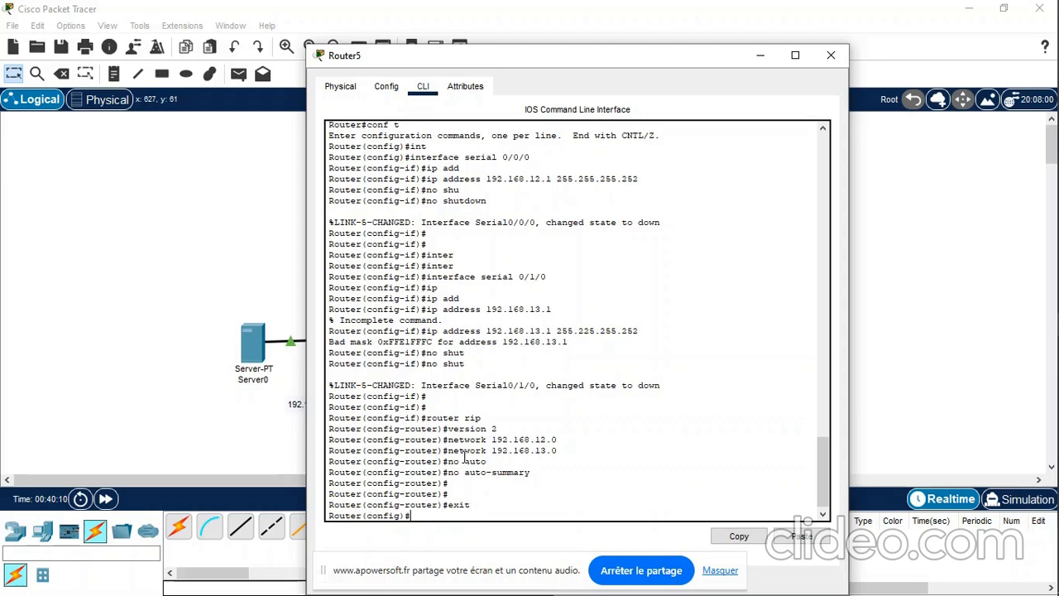
text(exit)
key(Return)
- Log out of Router5's console session with exit and return to the user prompt
text(ex)
key(Return)
key(Return)
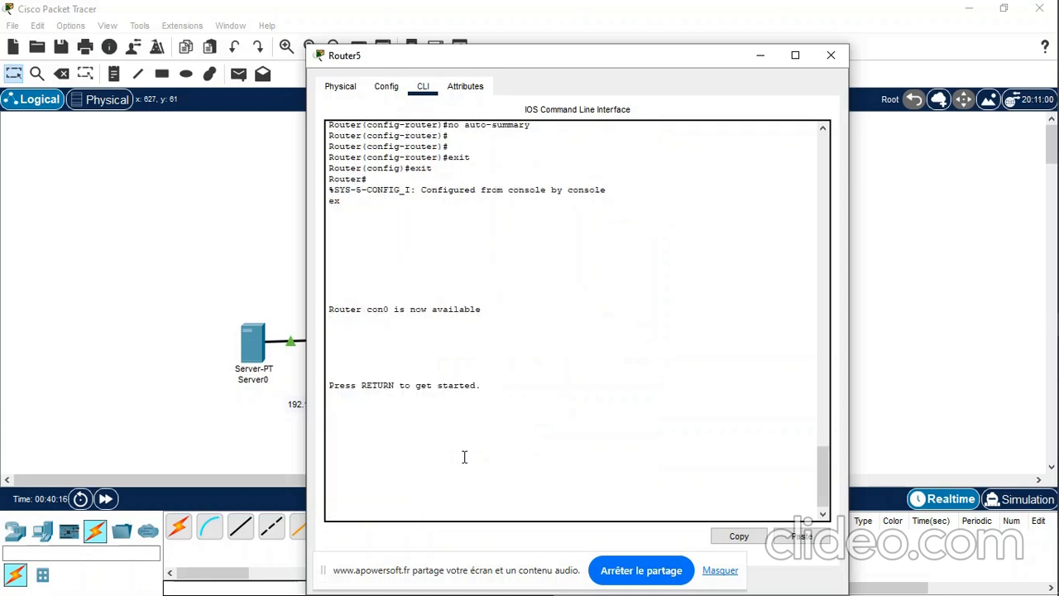
text(ex)
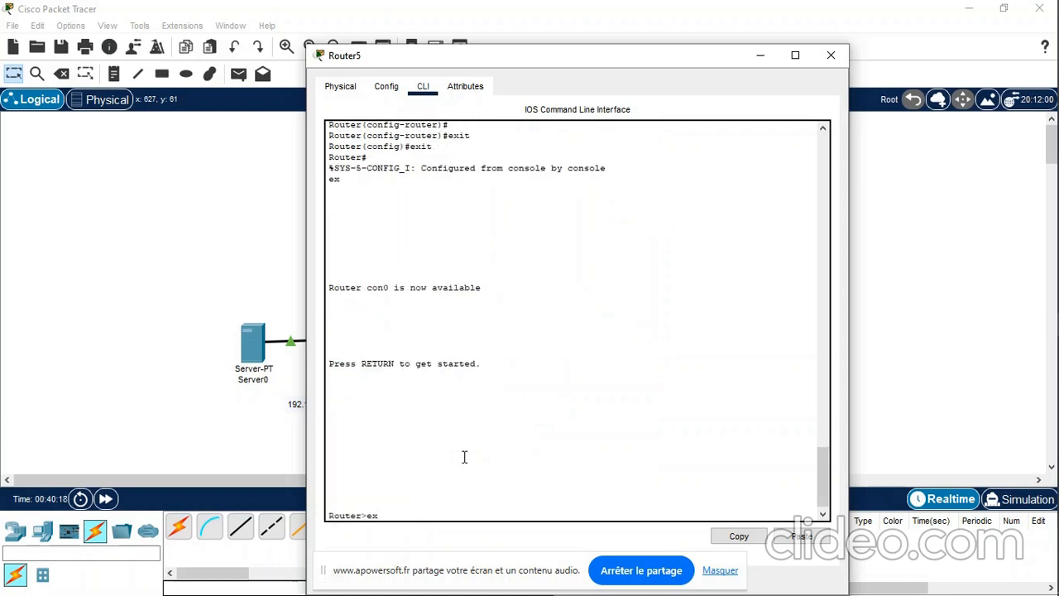
text(it)
key(Return)
key(Return)
key(Return)
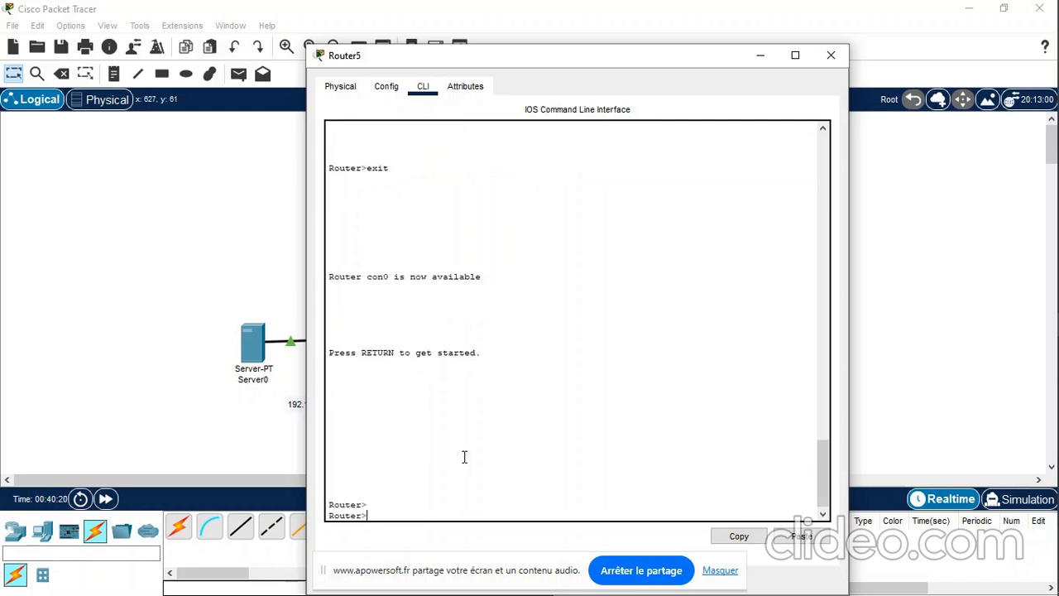
- Close Router5's window, open Router2's command-line interface and decline the initial configuration dialog with no
click(829, 52)
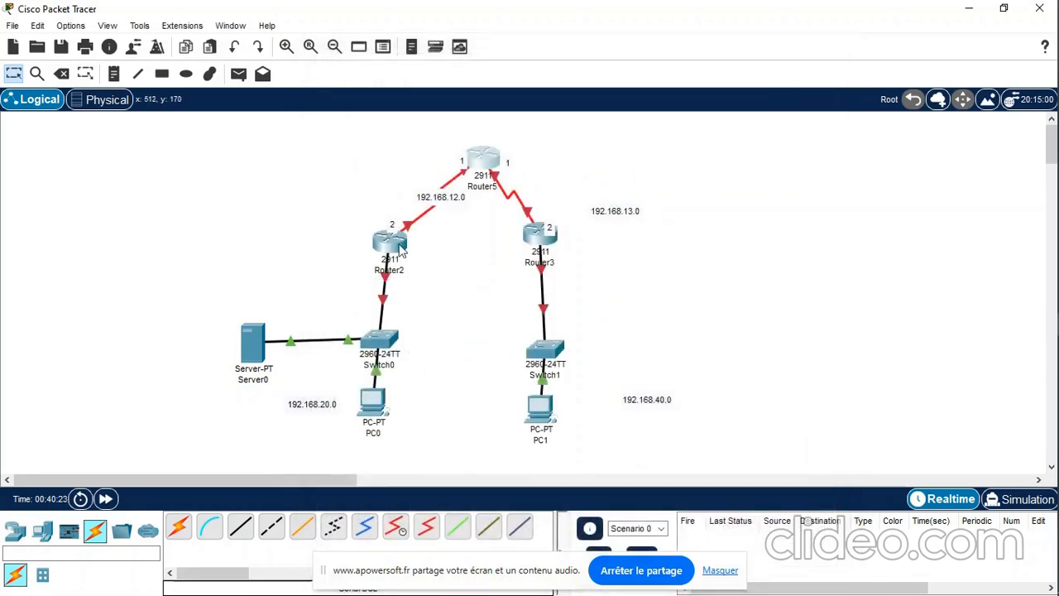
click(396, 245)
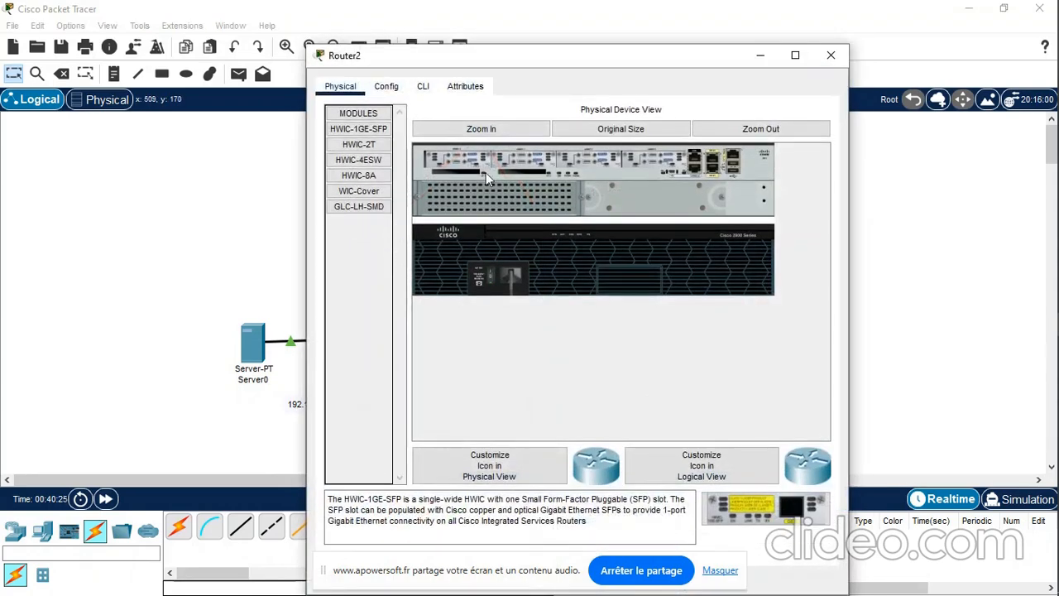
click(422, 86)
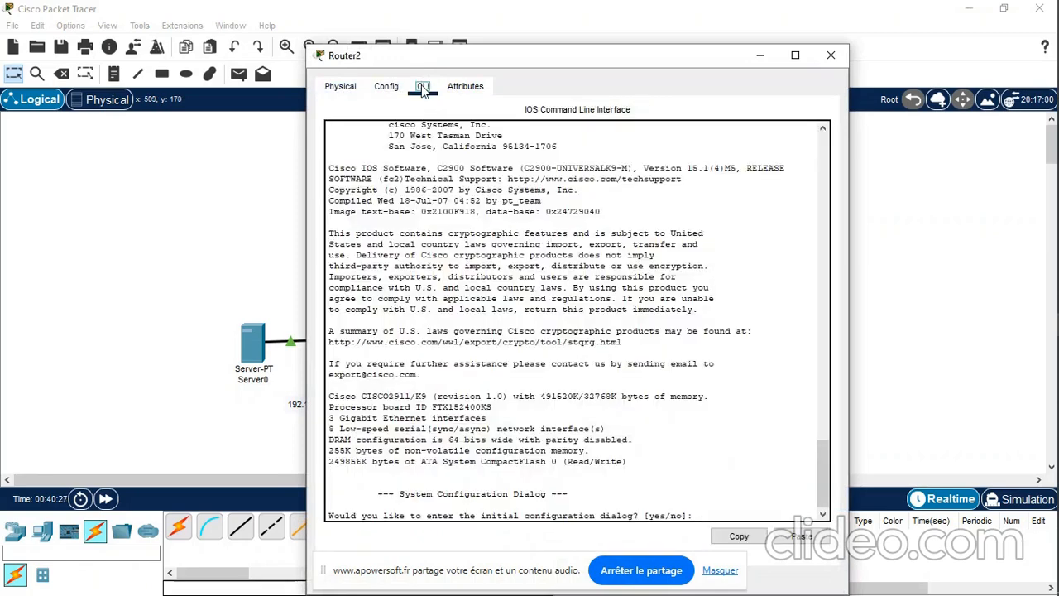
click(704, 509)
text(no)
key(Return)
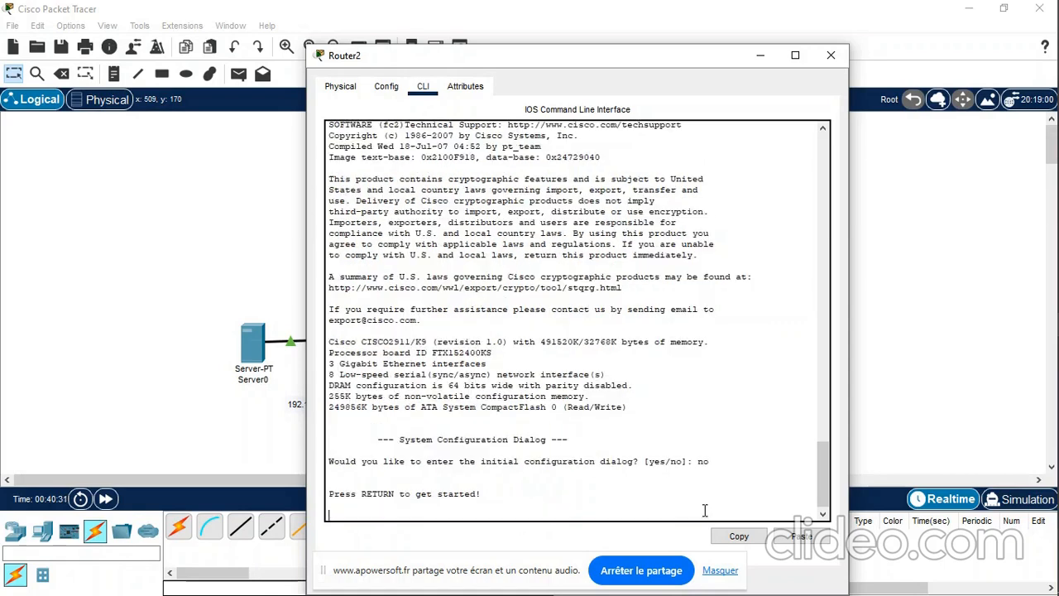
- Enter privileged mode and global configuration mode on Router2 with en and conf t
key(Return)
text(en)
key(Return)
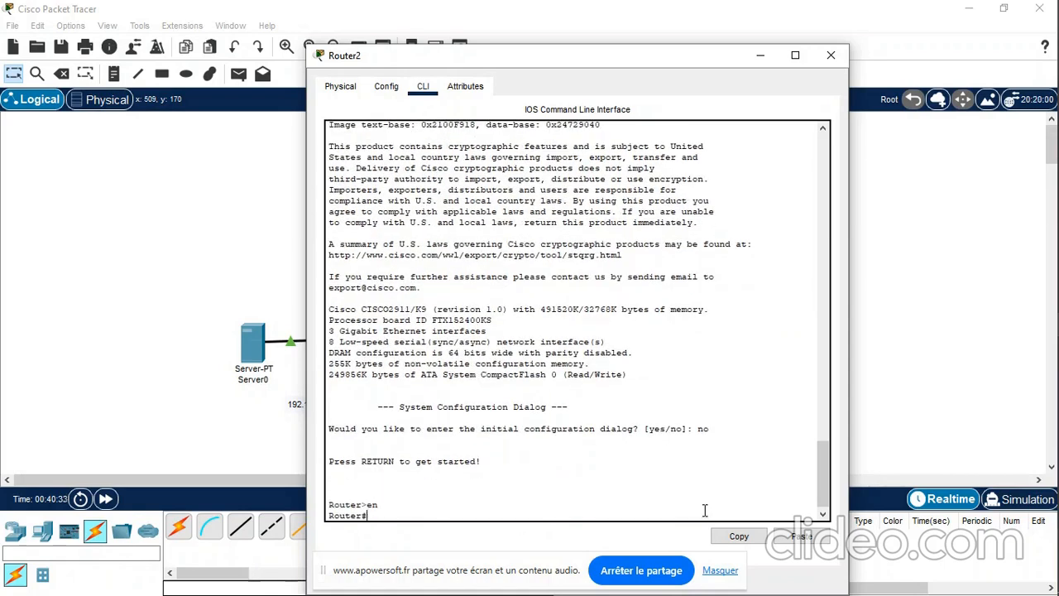
text(conf t)
key(Return)
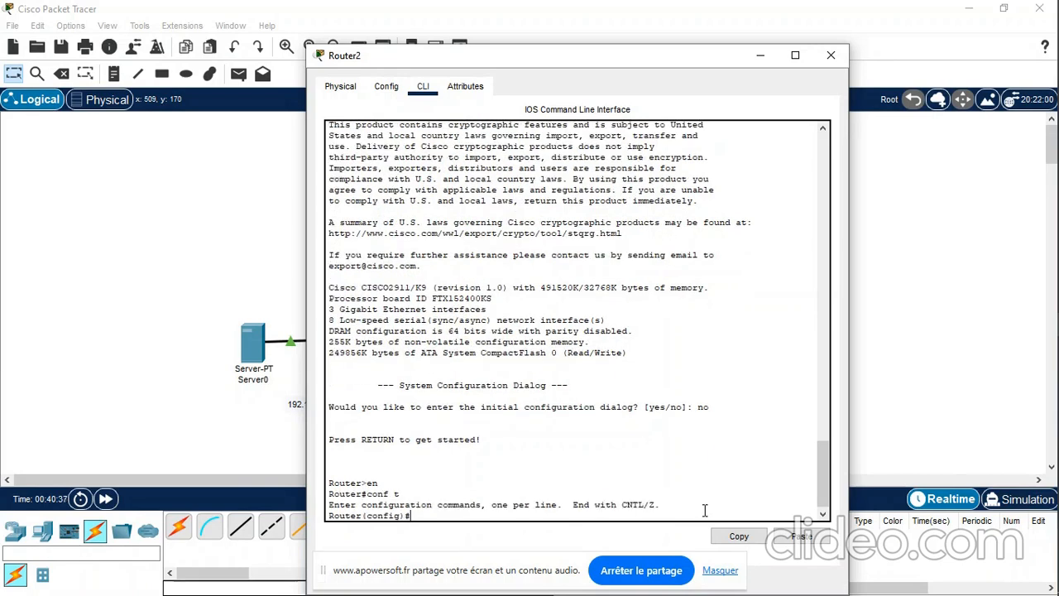
- Assign the IP address 192.168.12.2 with mask 255.255.255.252 to Router2's interface serial 0/0/0
text(inter)
key(Tab)
text(se)
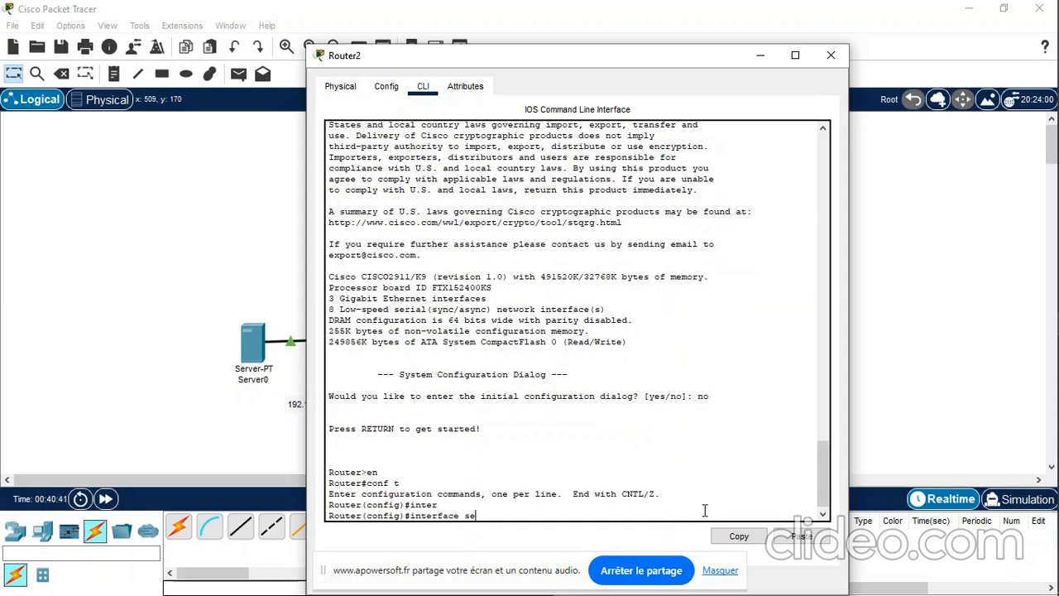
text(ia)
key(BackSpace)
text(rial 0/0/0)
key(Return)
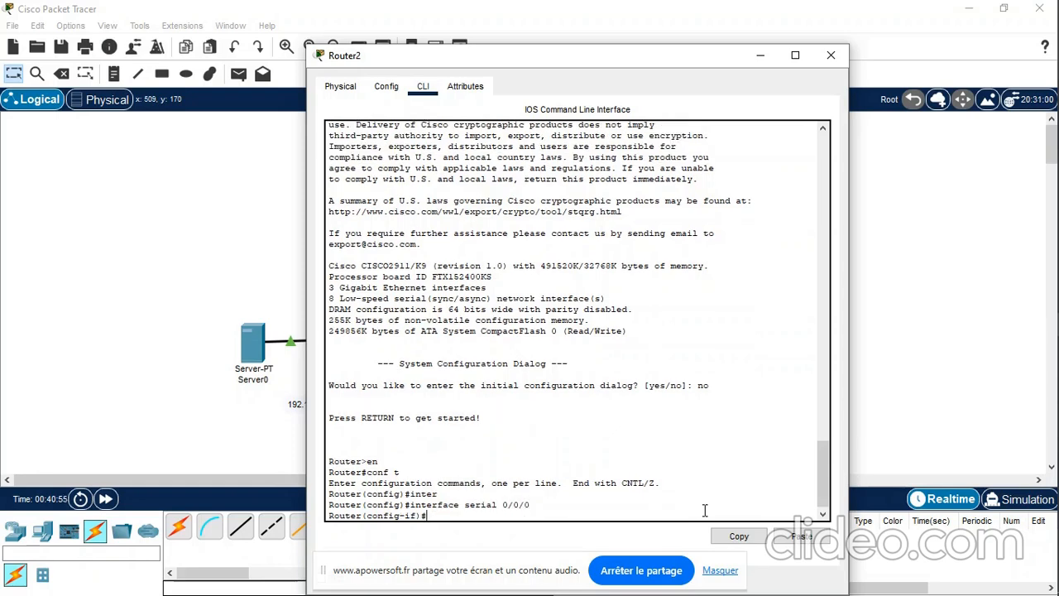
text(ip add)
key(Tab)
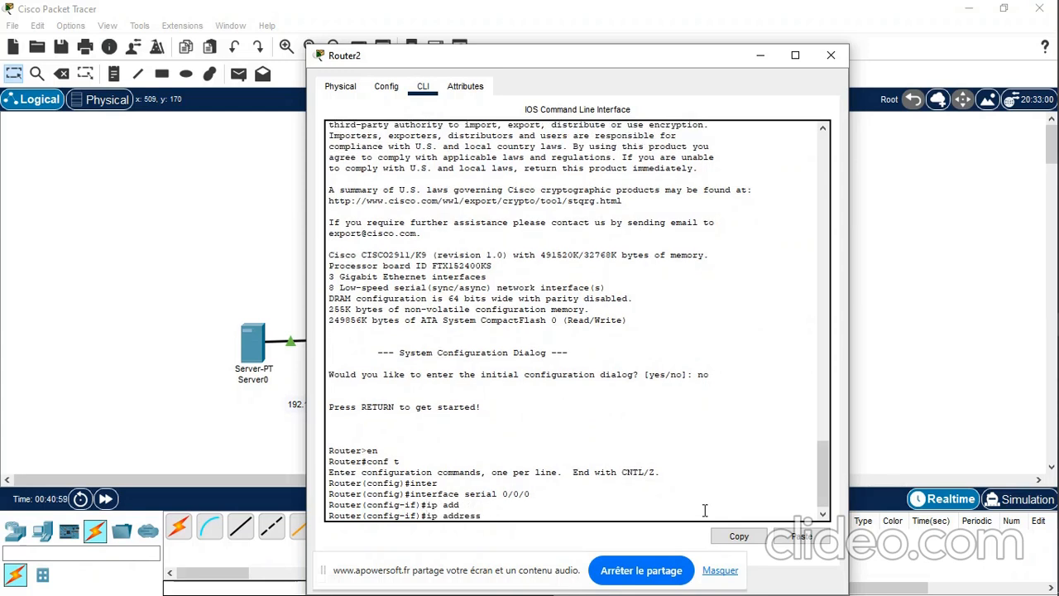
text(192.168.12.2 255.255.25)
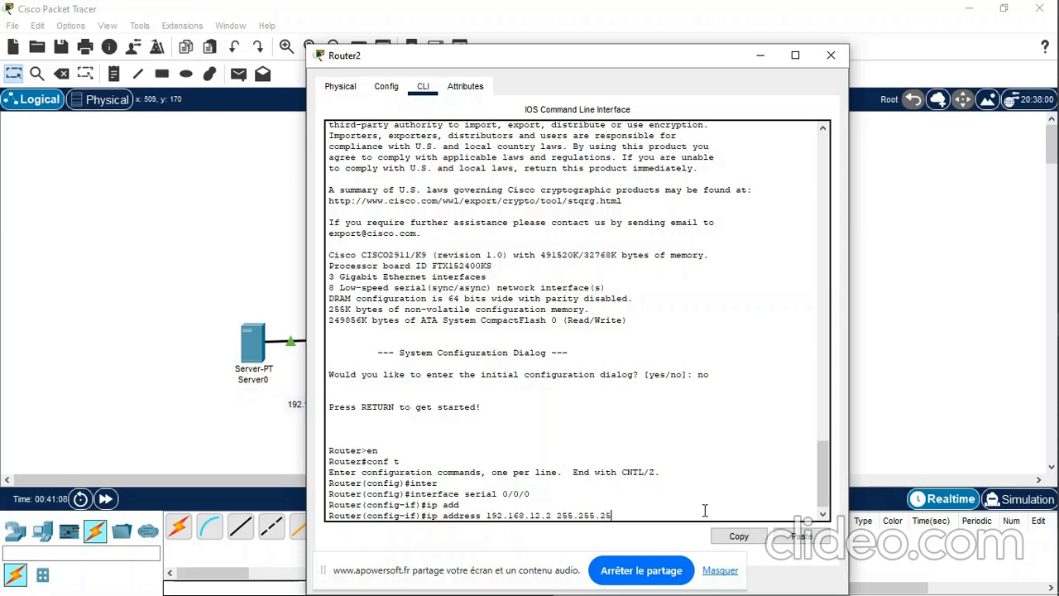
text(5.25)
text(2)
key(Return)
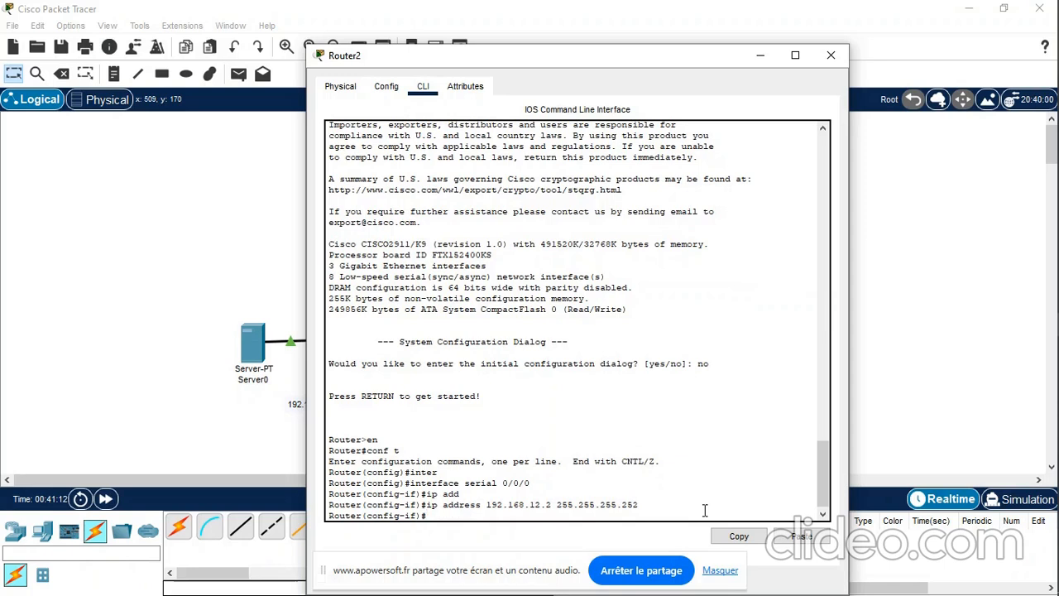
- Enable Router2's interface serial 0/0/0 with no shutdown
text(no shut)
key(Tab)
key(Return)
key(Return)
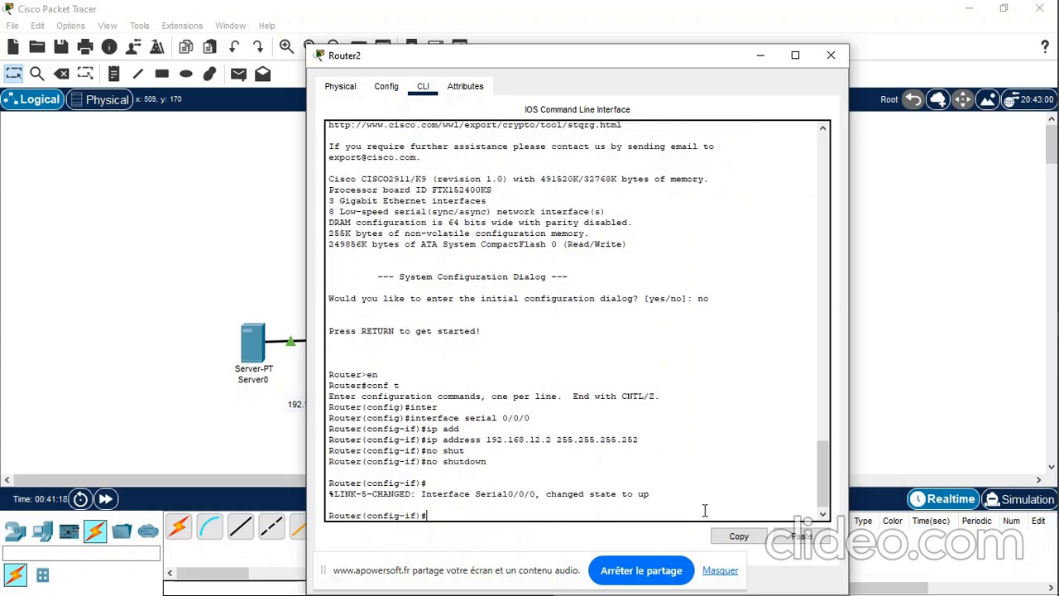
key(Return)
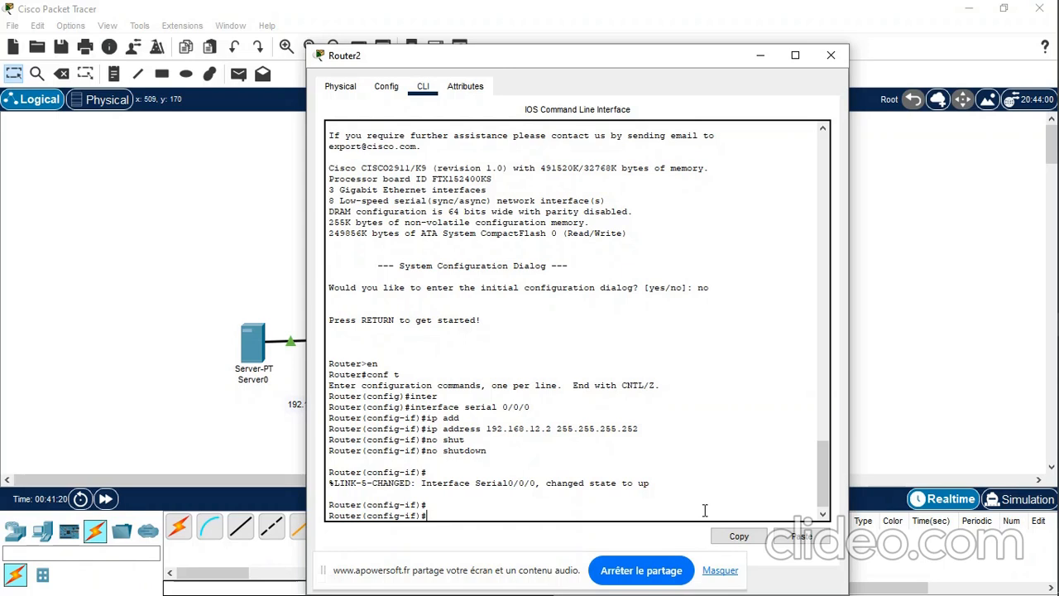
text(interface)
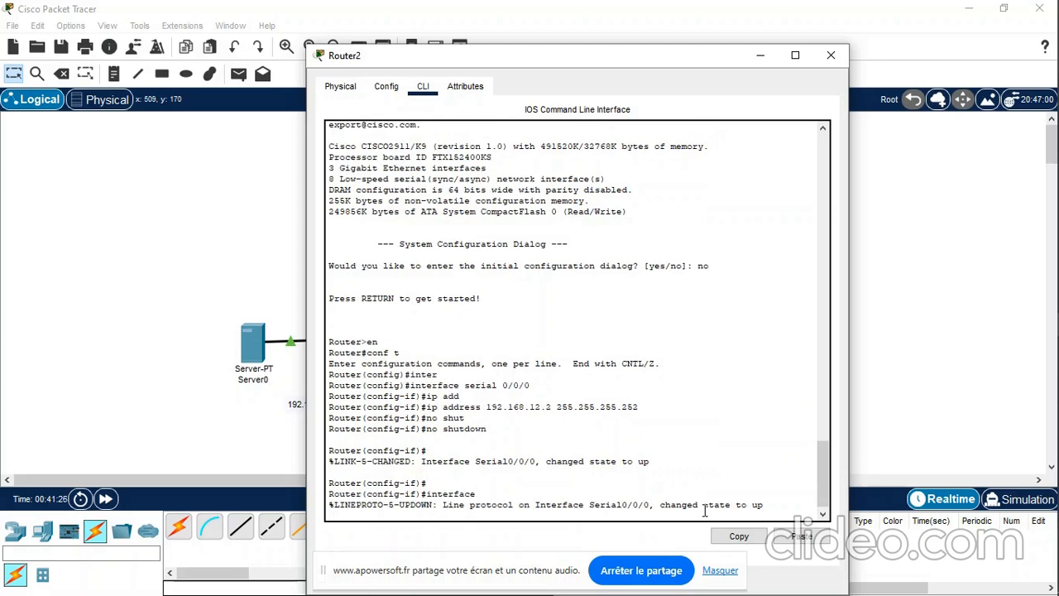
key(Return)
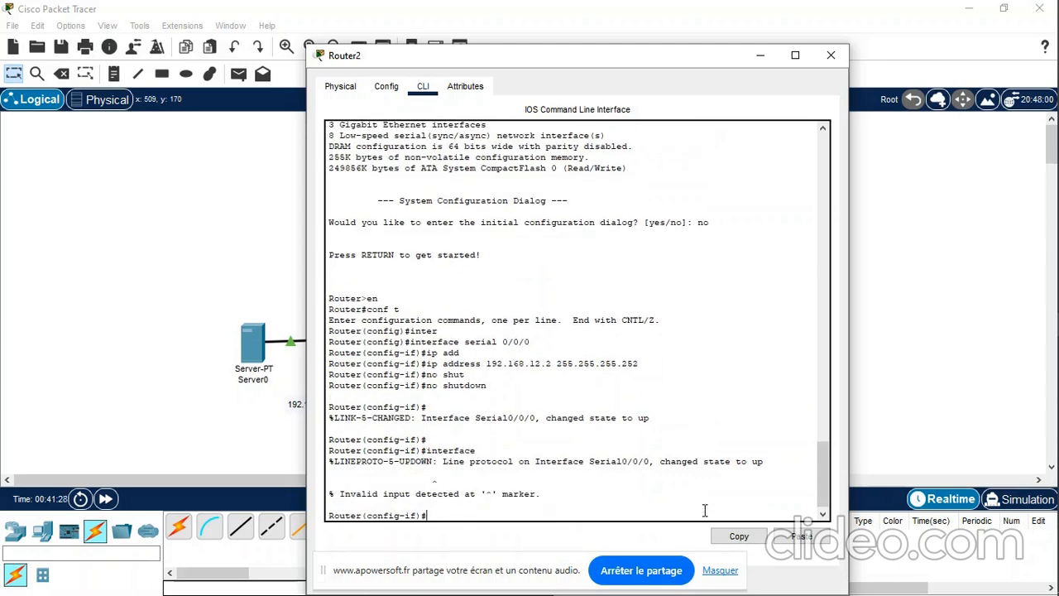
text(int)
key(Tab)
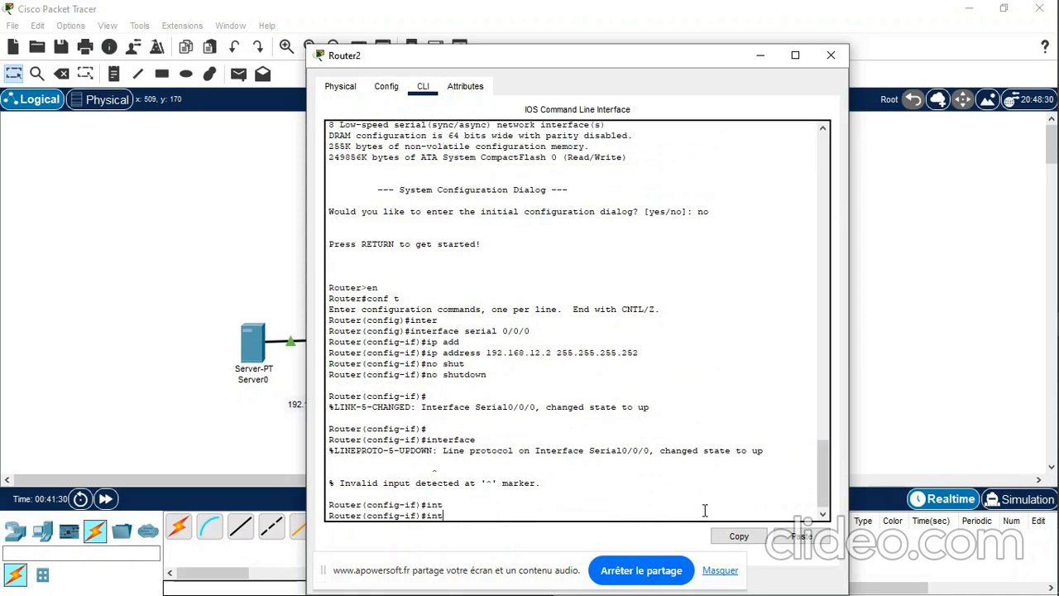
text(er)
key(Tab)
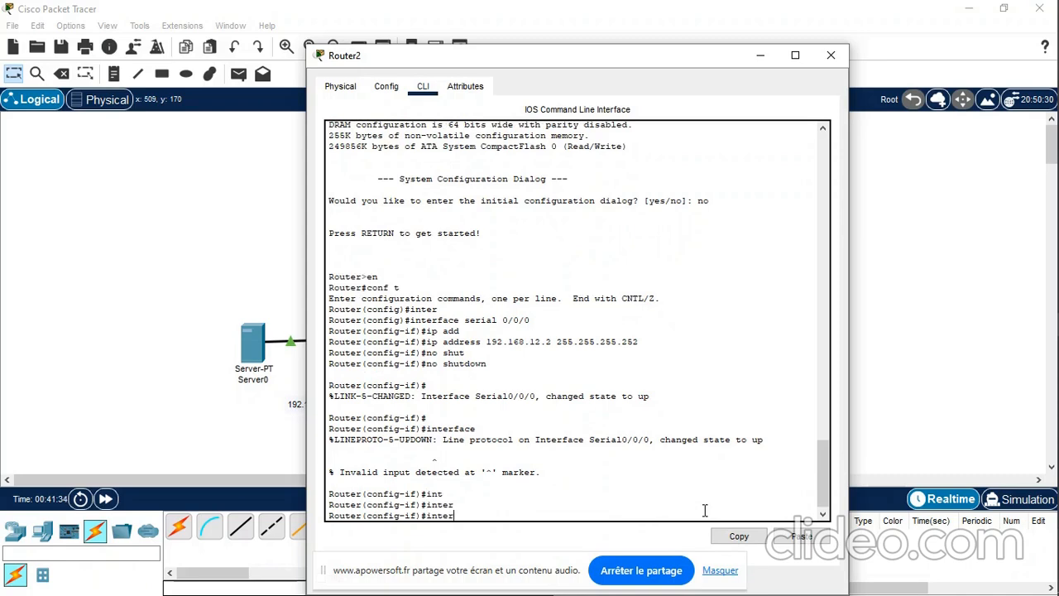
text(faace)
key(BackSpace)
key(BackSpace)
text(ce serial)
key(BackSpace)
key(BackSpace)
key(BackSpace)
key(BackSpace)
key(BackSpace)
key(BackSpace)
key(BackSpace)
key(BackSpace)
key(BackSpace)
key(BackSpace)
key(BackSpace)
key(BackSpace)
key(BackSpace)
key(BackSpace)
key(BackSpace)
click(123, 161)
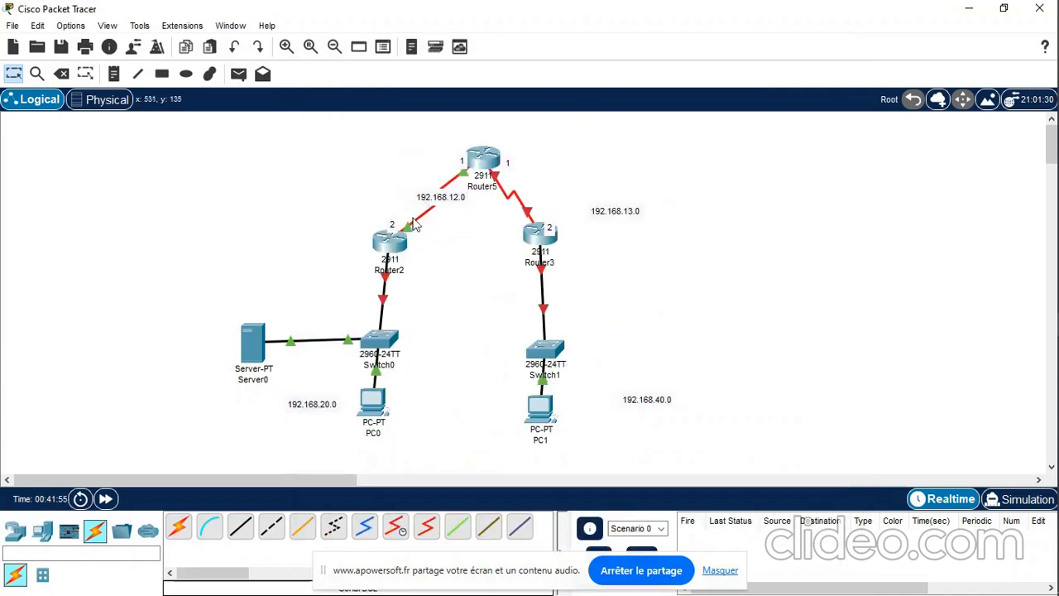
- Add the note 192.168.20.1 beside the link between Router2 and Switch0
mouse_move(385, 284)
click(114, 75)
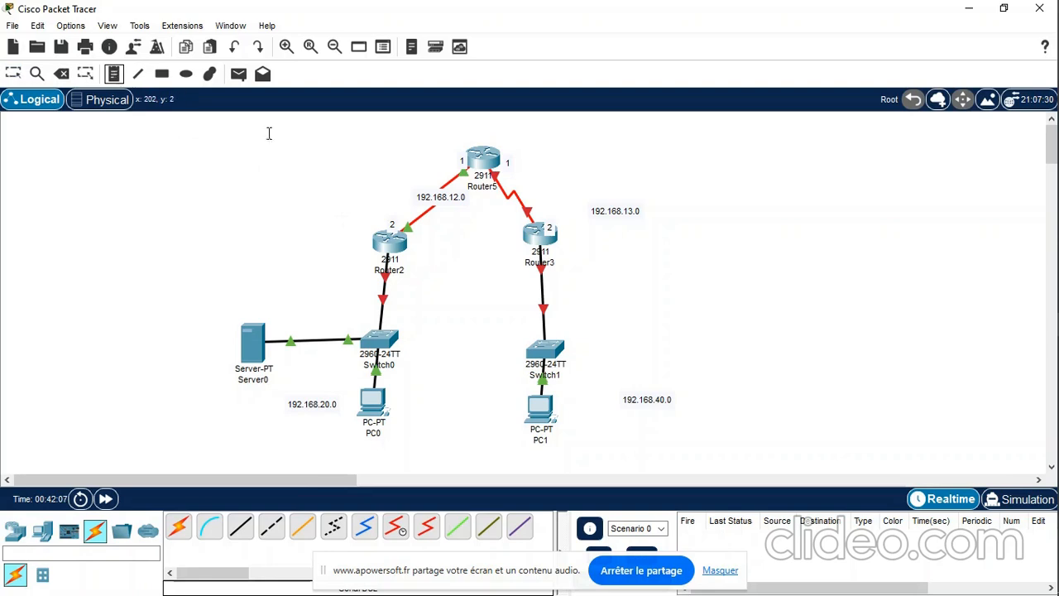
click(395, 303)
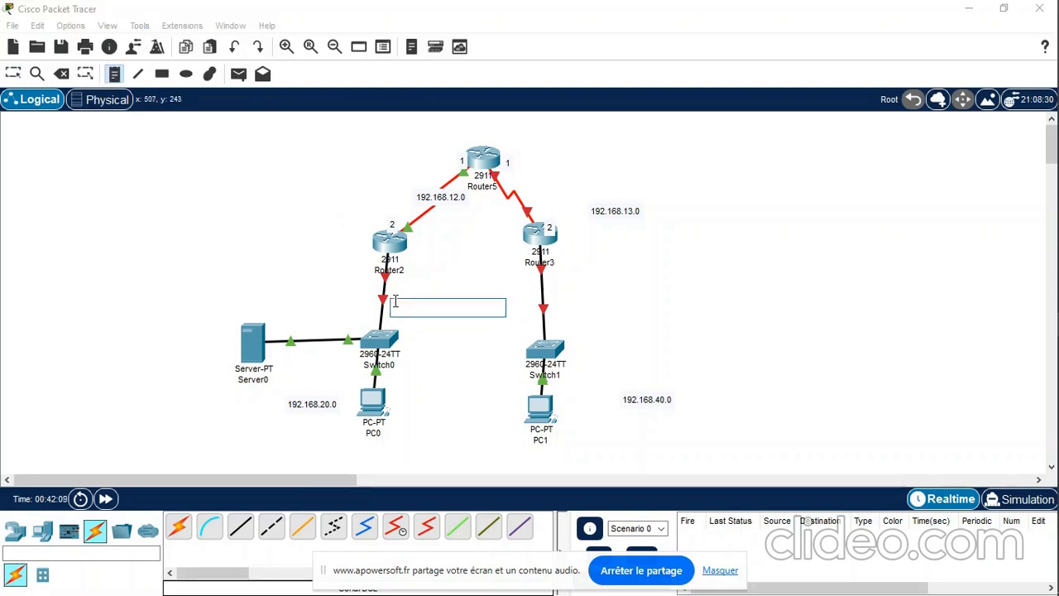
text(19)
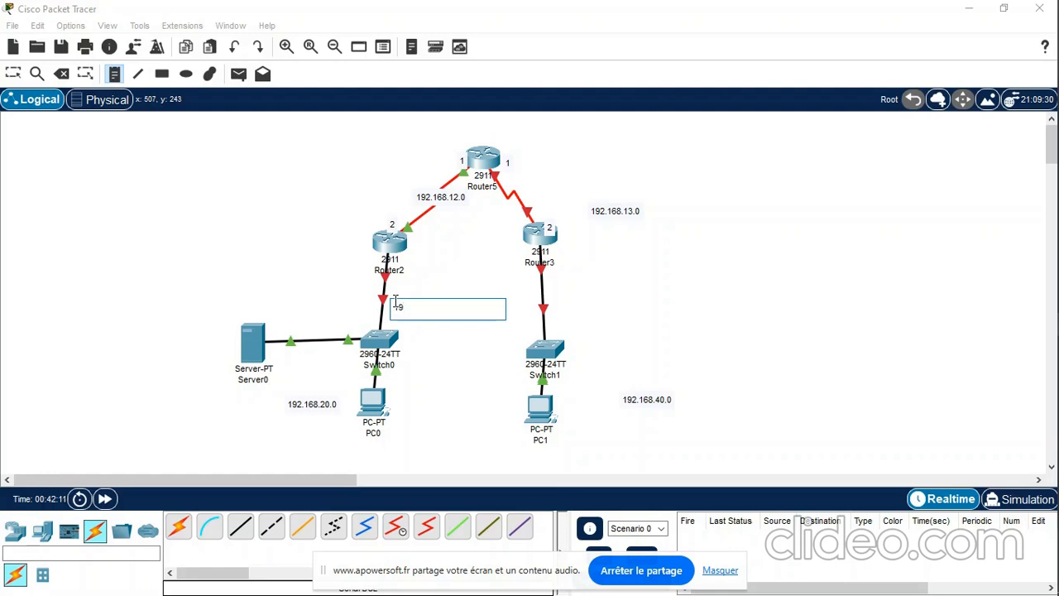
text(2.168)
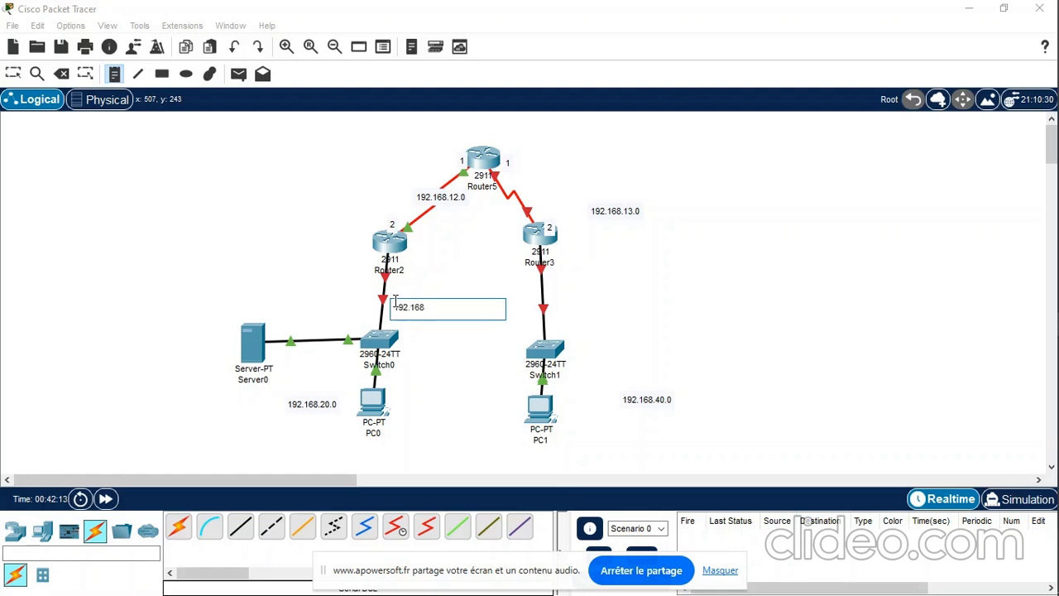
text(.20.1)
- Add the note 192.168.40.1 beside the link between Router3 and Switch1, and return to the selection tool
click(574, 294)
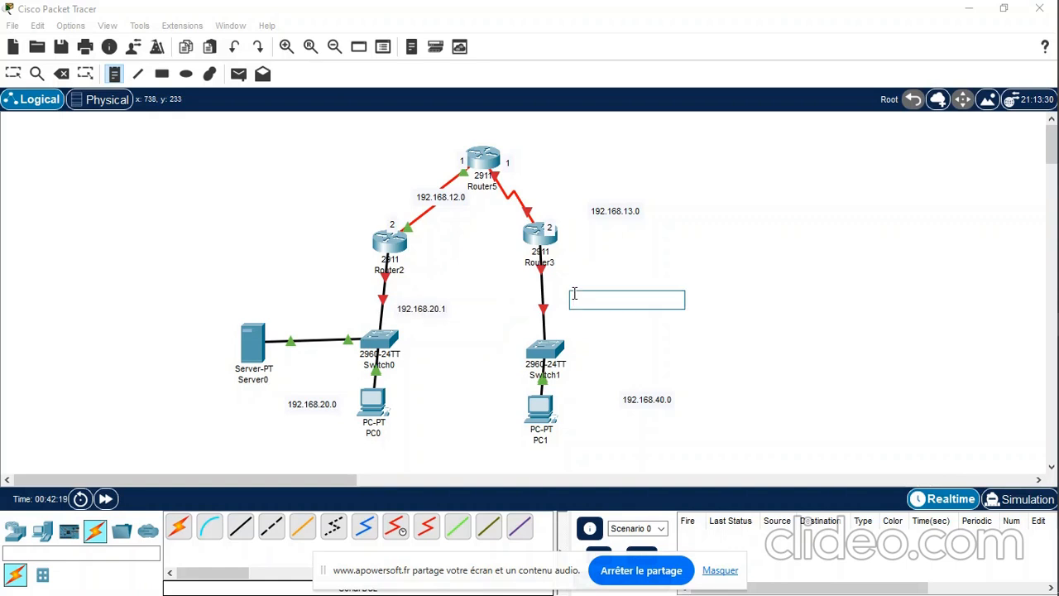
text(1923)
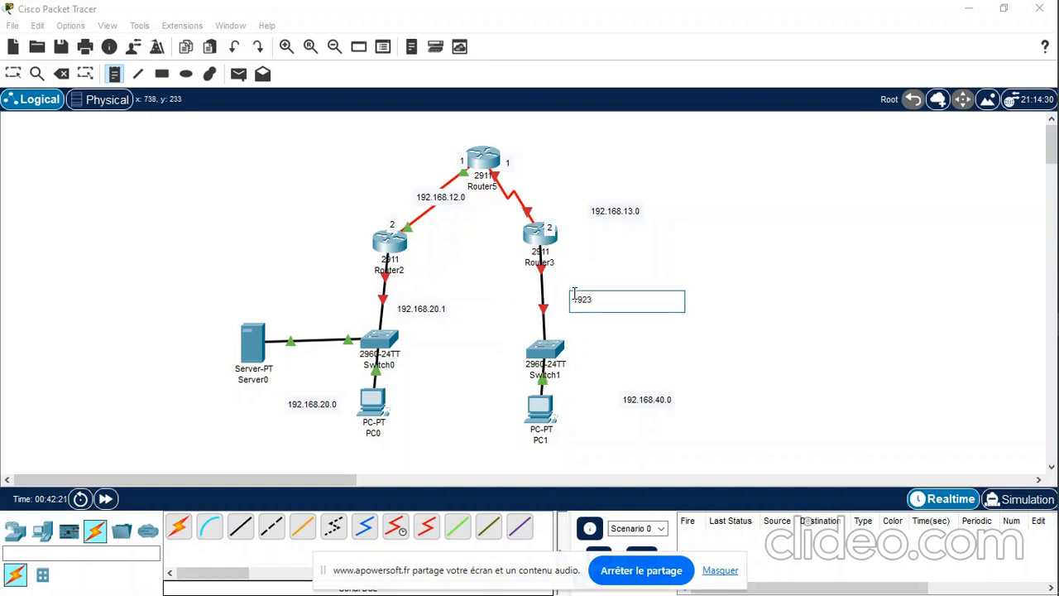
key(BackSpace)
text(.168.40.1)
click(602, 248)
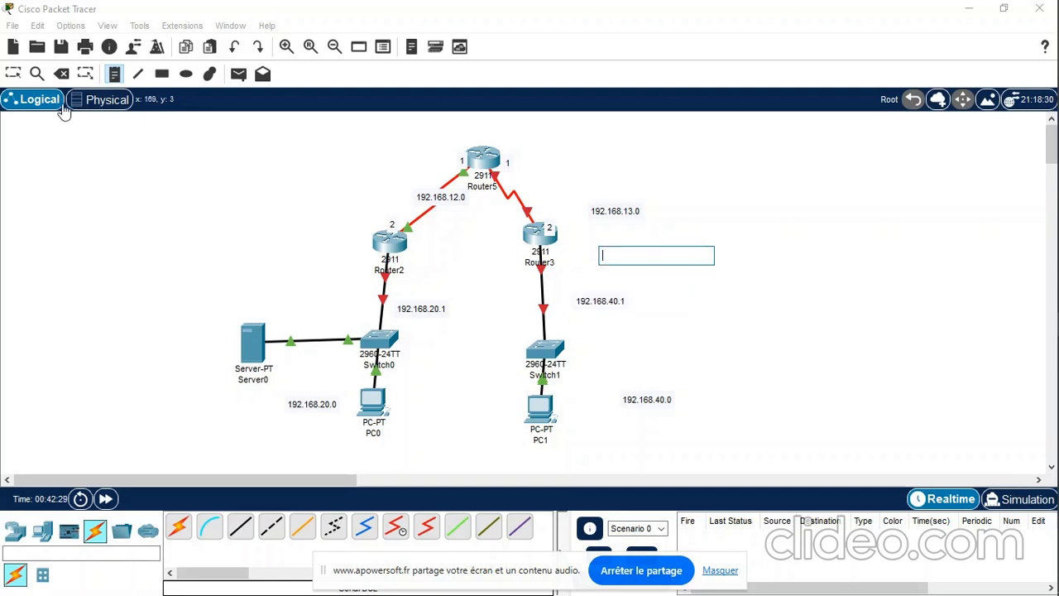
click(12, 72)
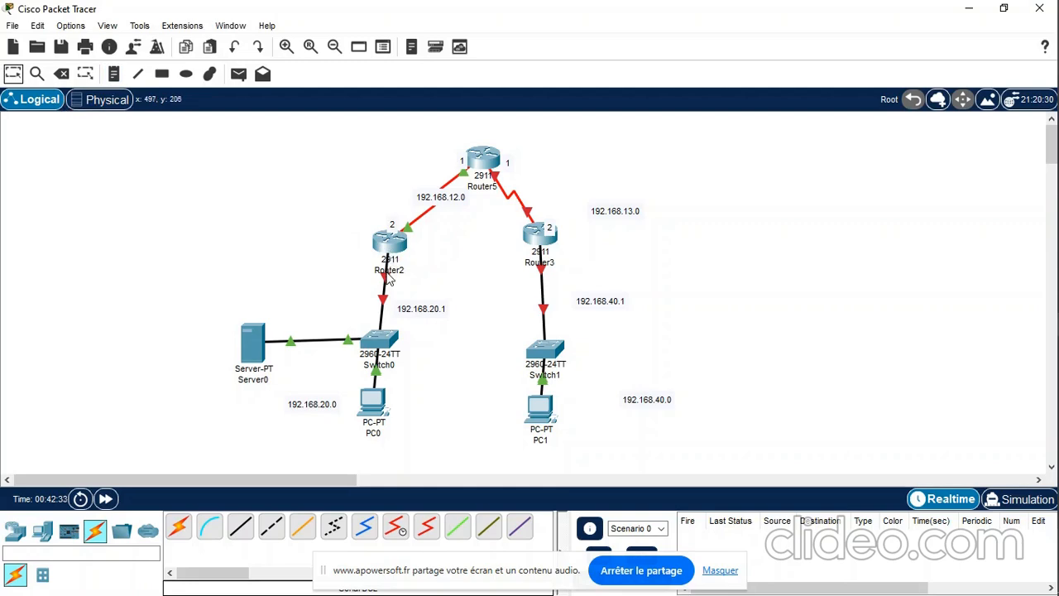
- Reopen Router2's command-line interface and enter configuration mode for interface g0/0
click(397, 248)
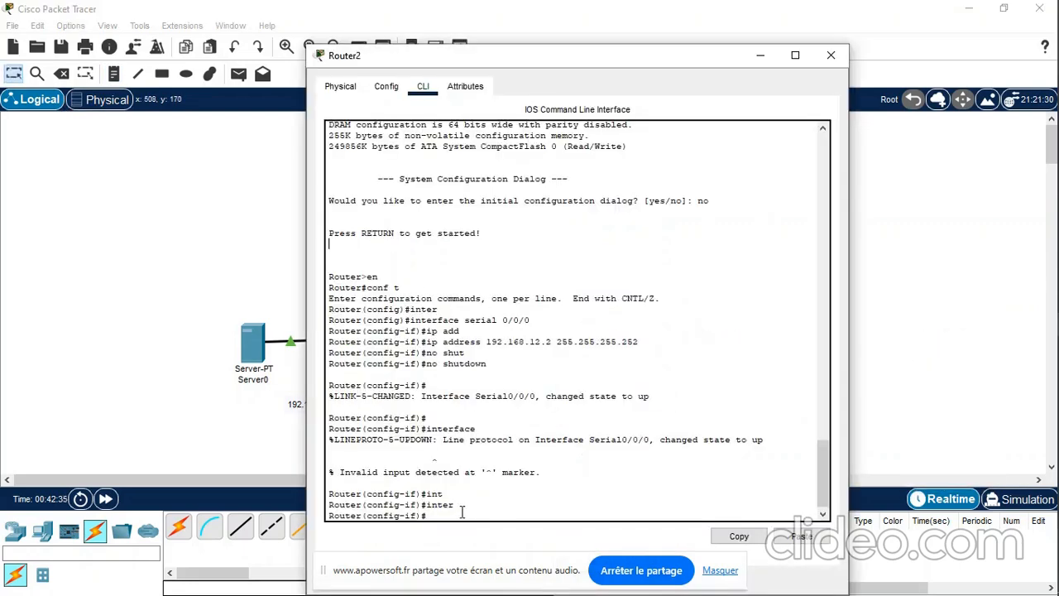
text(interface)
key(BackSpace)
key(BackSpace)
key(BackSpace)
key(BackSpace)
key(BackSpace)
key(BackSpace)
key(BackSpace)
key(BackSpace)
key(BackSpace)
text(inter)
key(Tab)
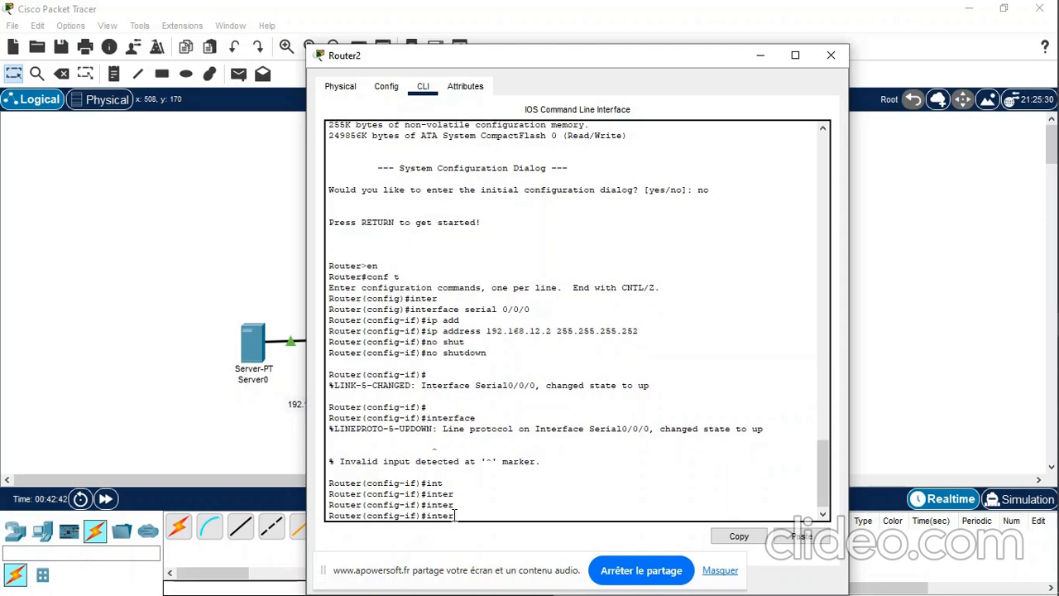
text(face g0/0)
key(Return)
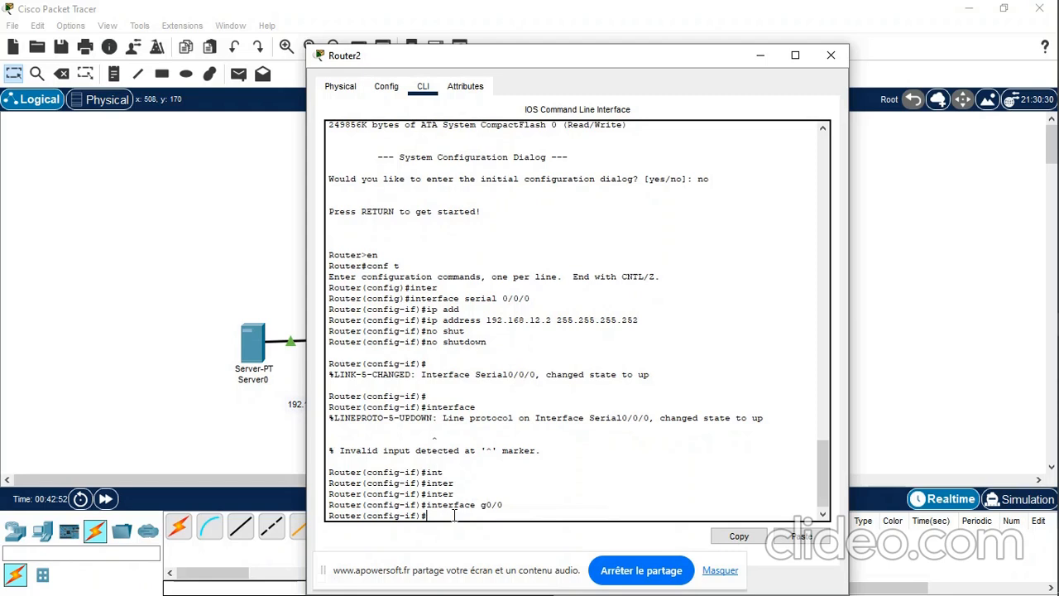
- Try to set the address 192.168.20.1 on Router2's interface g0/0, and recall the entry to correct the command
text(192.168.20.1)
key(Return)
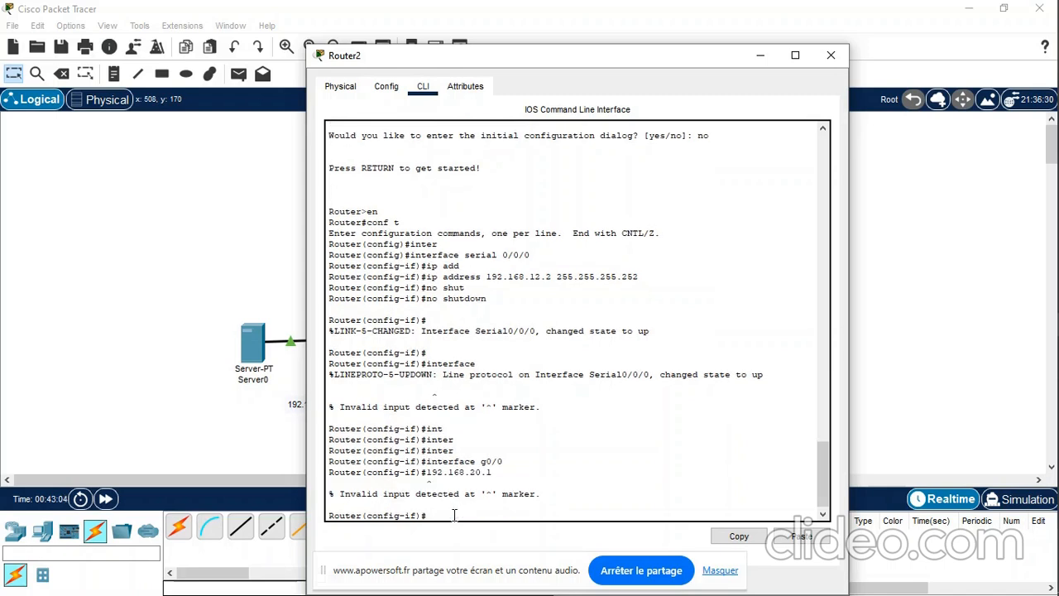
key(Up)
key(Up)
key(Down)
key(Left)
key(Left)
key(Left)
key(Left)
key(Left)
key(Left)
key(Left)
key(Left)
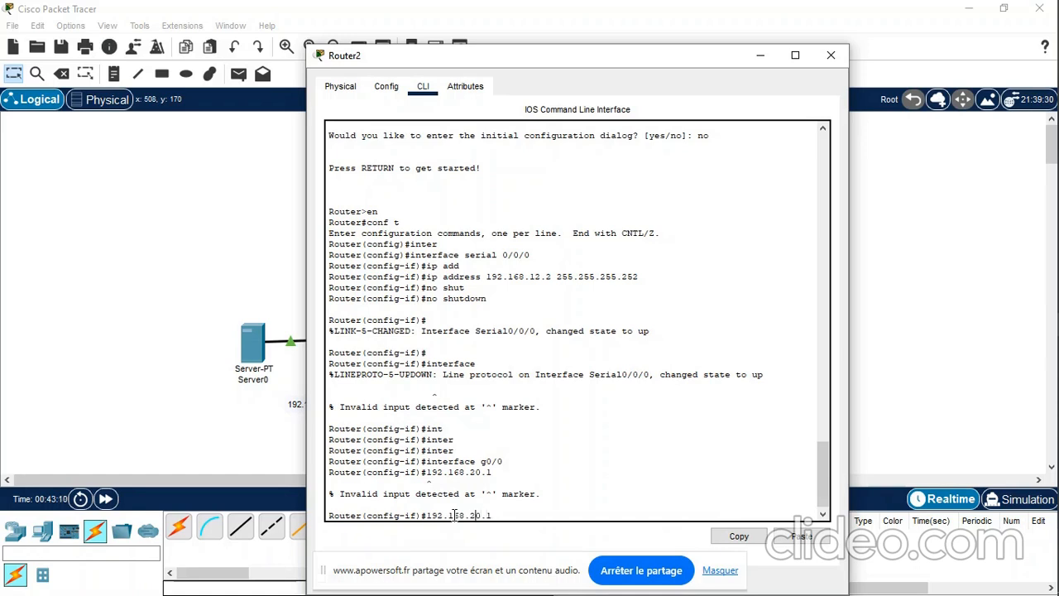